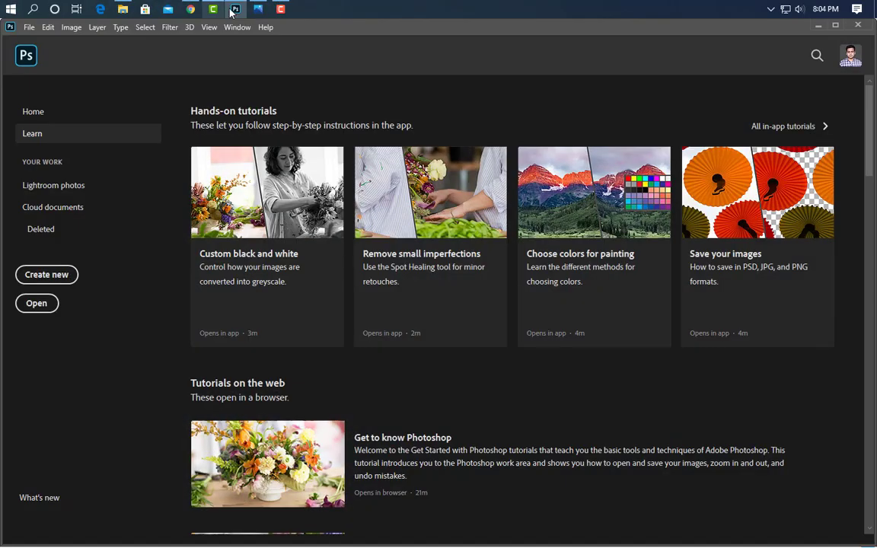
# Drag long-shot-empty-conference-room.jpg from Downloads into Photoshop to open it.
pyautogui.click(236, 8)
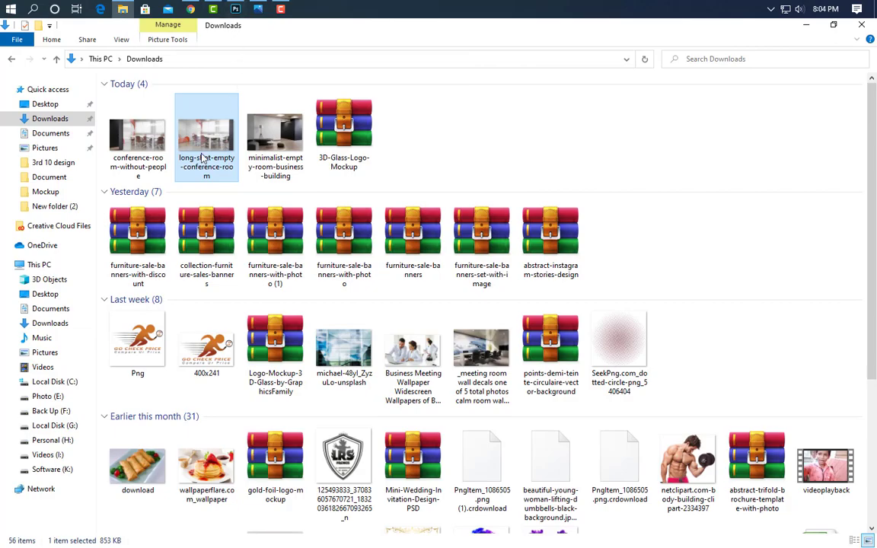
pyautogui.moveTo(204, 157); pyautogui.dragTo(388, 398)
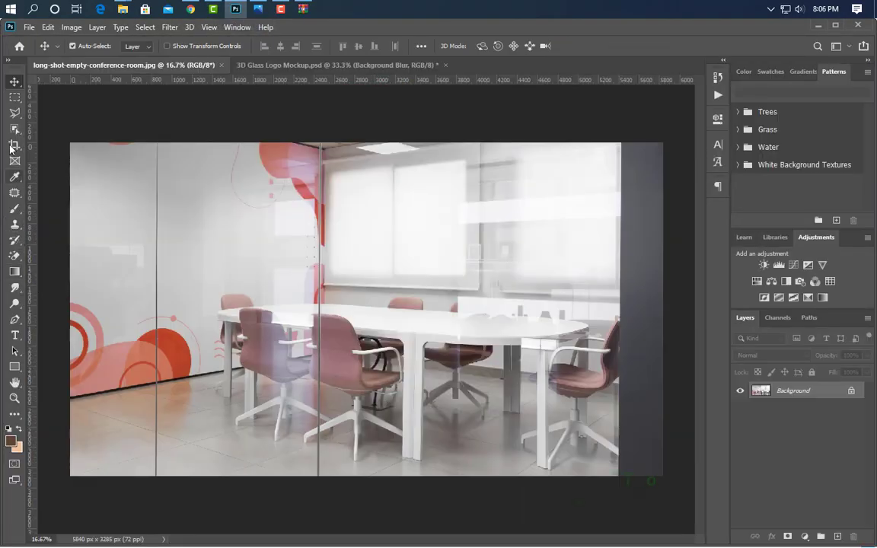
# Crop the dark strip off the right edge to 5396 px wide and unlock the background as Layer 0.
pyautogui.click(11, 148)
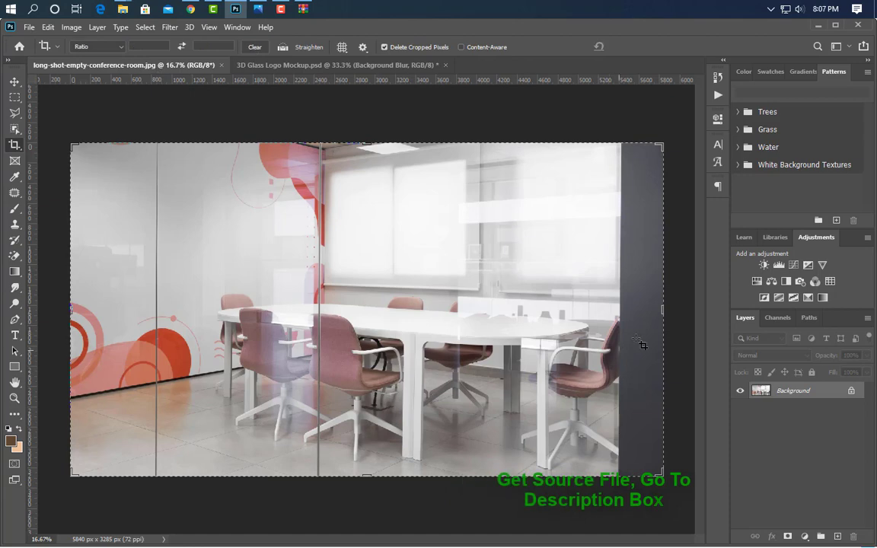
pyautogui.moveTo(664, 310); pyautogui.dragTo(643, 313)
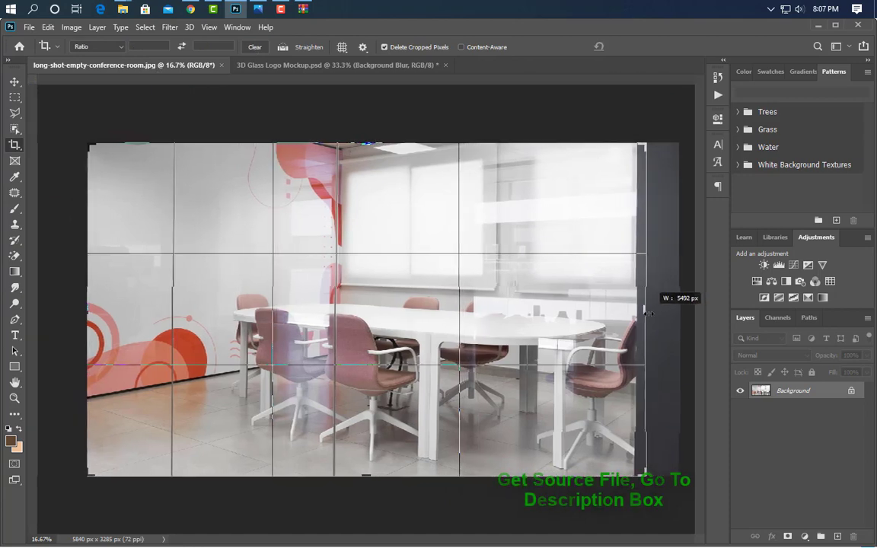
pyautogui.click(641, 47)
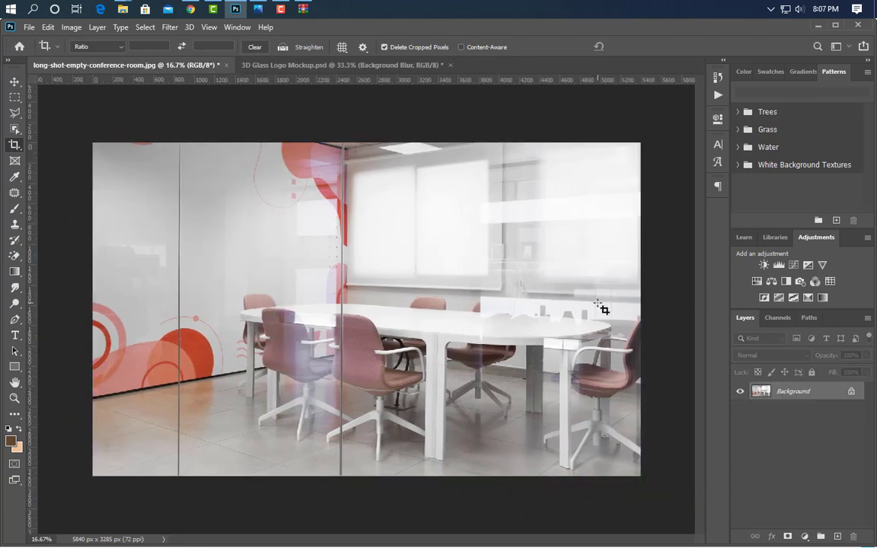
pyautogui.click(850, 391)
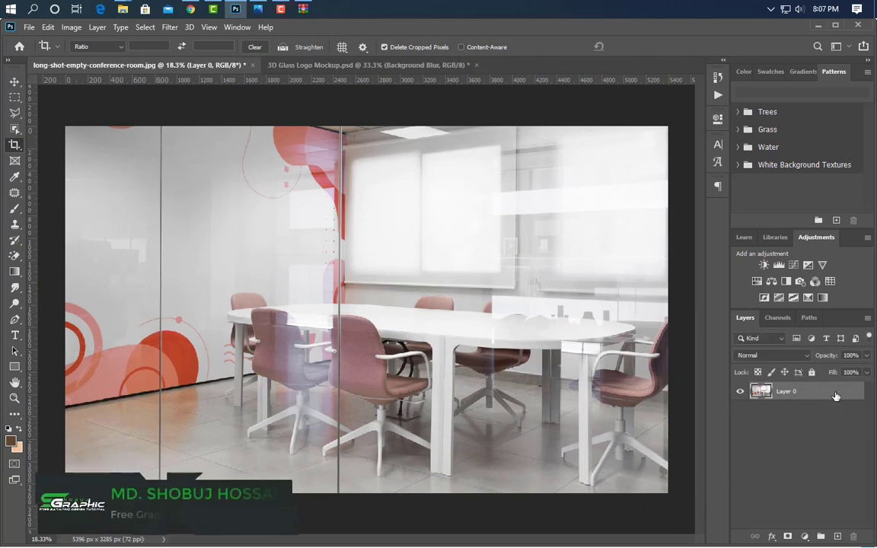
# Duplicate Layer 0 and switch to the standard Eraser Tool.
pyautogui.moveTo(845, 392); pyautogui.dragTo(840, 532)
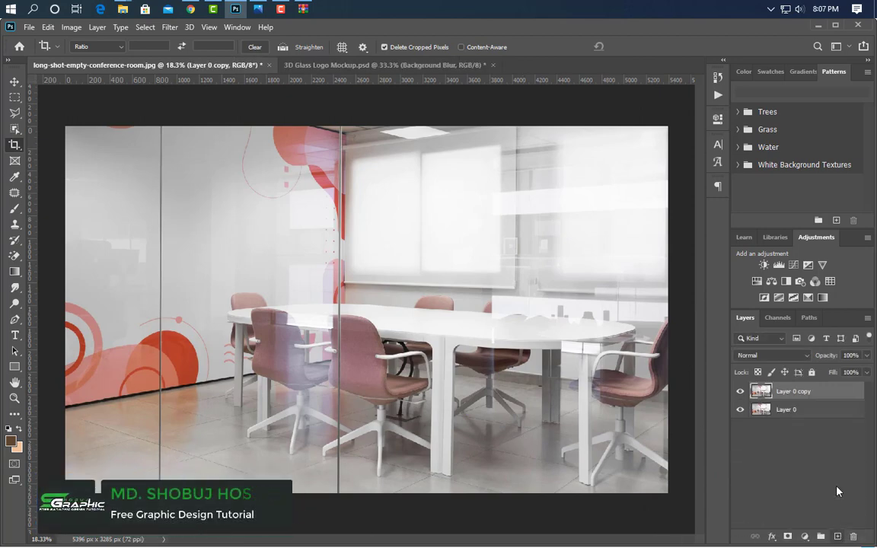
pyautogui.rightClick(15, 256)
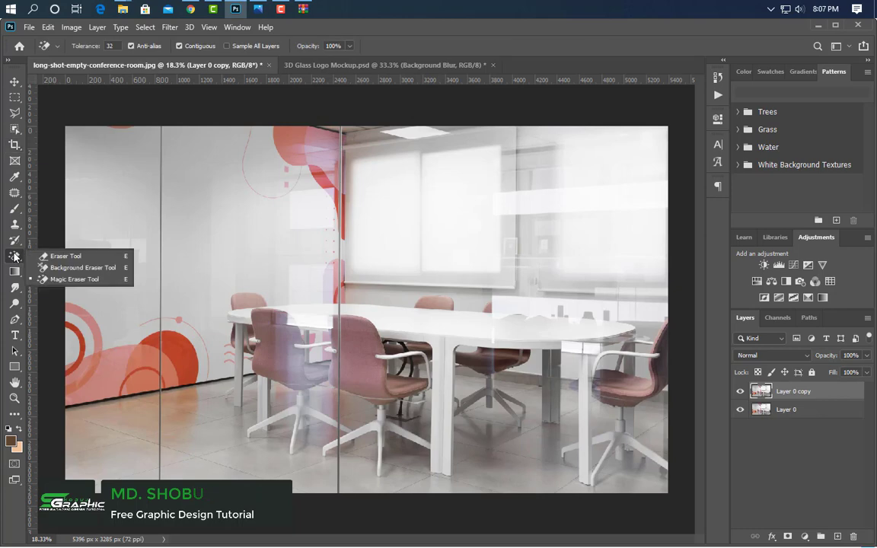
pyautogui.click(57, 255)
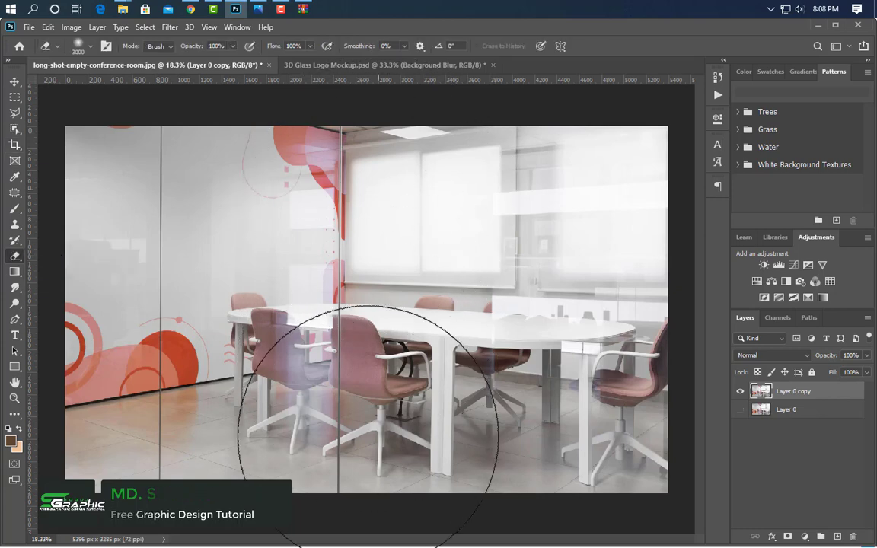
# Erase the centre of Layer 0 copy with a smaller soft brush, leaving only edge strips.
pyautogui.moveTo(362, 421)
pyautogui.mouseDown()
pyautogui.moveTo(360, 315)
pyautogui.moveTo(331, 166)
pyautogui.moveTo(306, 150)
pyautogui.moveTo(299, 459)
pyautogui.moveTo(266, 315)
pyautogui.moveTo(307, 257)
pyautogui.mouseUp()
pyautogui.press('[')
pyautogui.press('[')
pyautogui.press('[')
pyautogui.press('[')
pyautogui.press('[')
pyautogui.press('[')
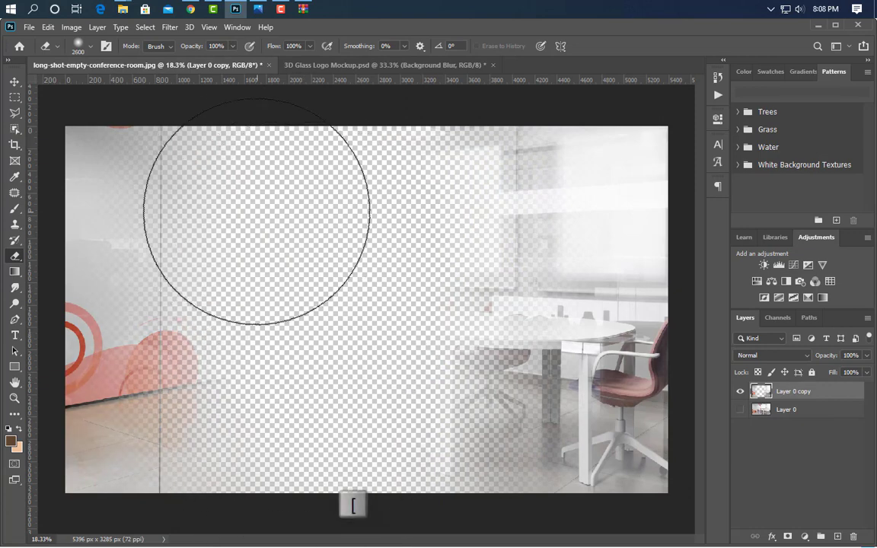
pyautogui.press('[')
pyautogui.press('[')
pyautogui.press('[')
pyautogui.press('[')
pyautogui.press('[')
pyautogui.press('[')
pyautogui.moveTo(181, 147); pyautogui.dragTo(184, 489)
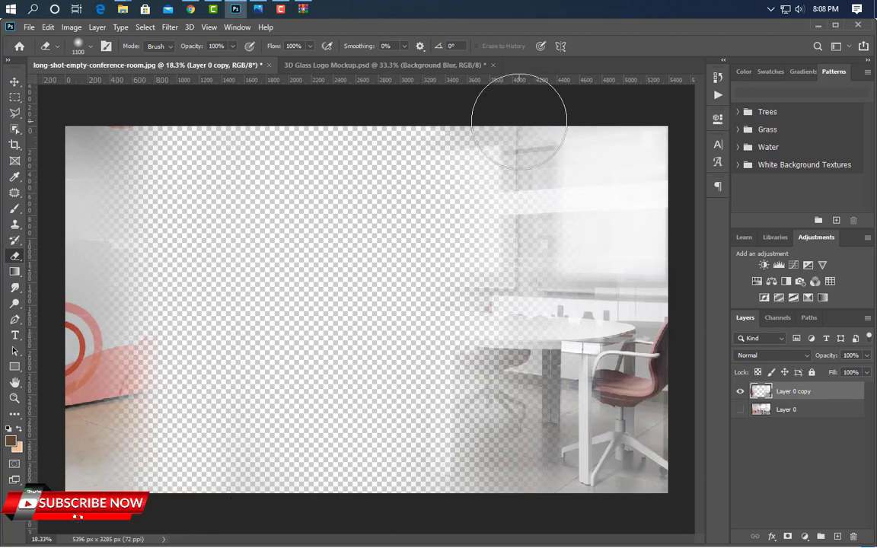
pyautogui.moveTo(518, 107); pyautogui.dragTo(510, 483)
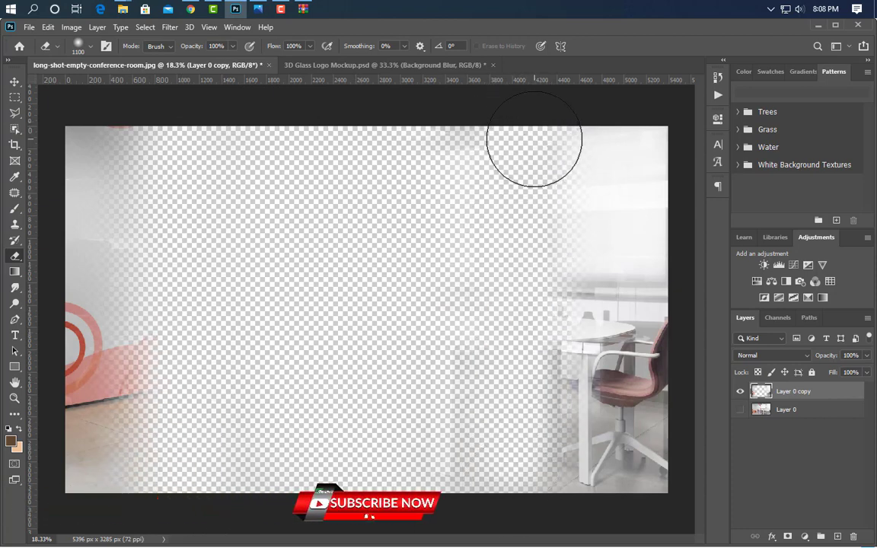
pyautogui.moveTo(544, 130); pyautogui.dragTo(549, 448)
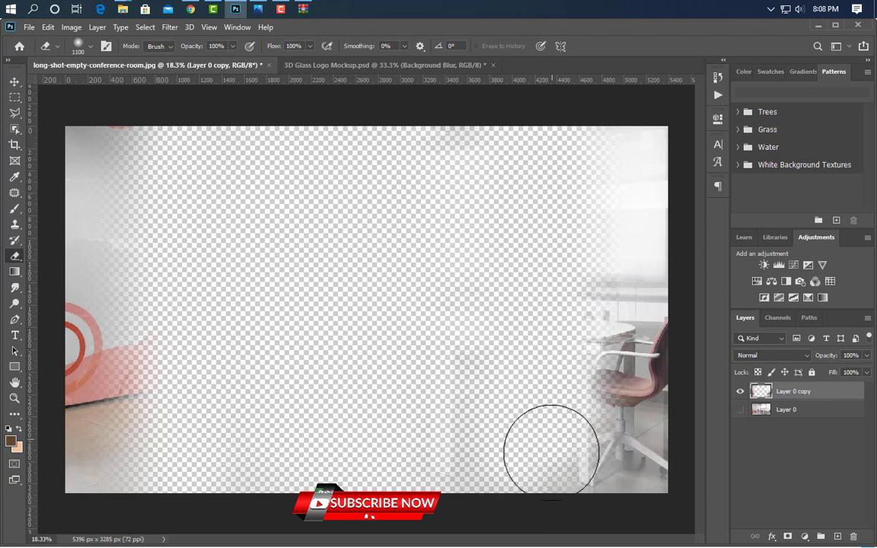
pyautogui.moveTo(472, 506); pyautogui.dragTo(515, 121)
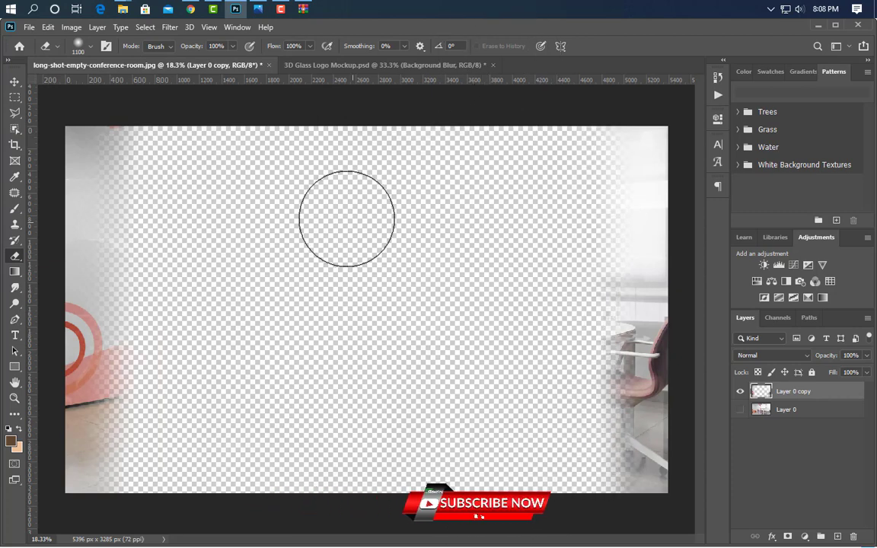
pyautogui.click(170, 28)
pyautogui.moveTo(183, 164)
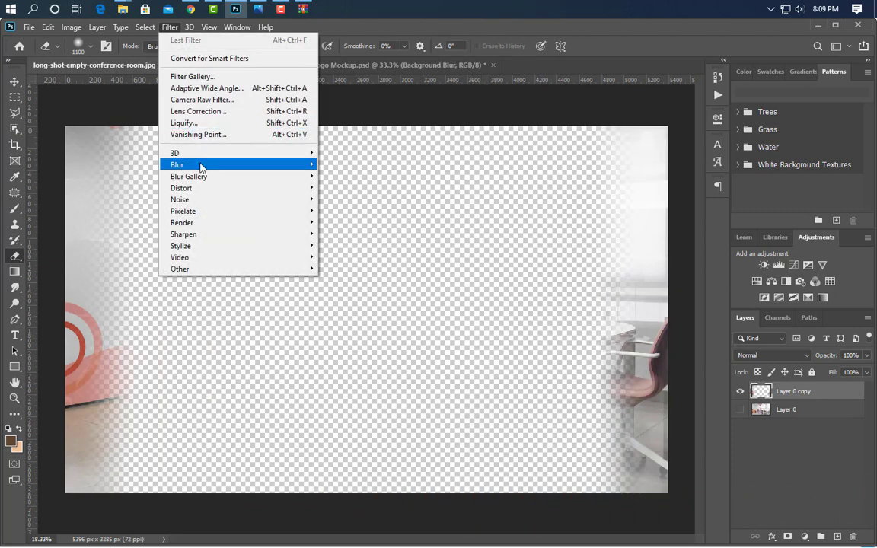
# Soften the copy's remaining edge strips with a 20-pixel Gaussian Blur.
pyautogui.click(350, 212)
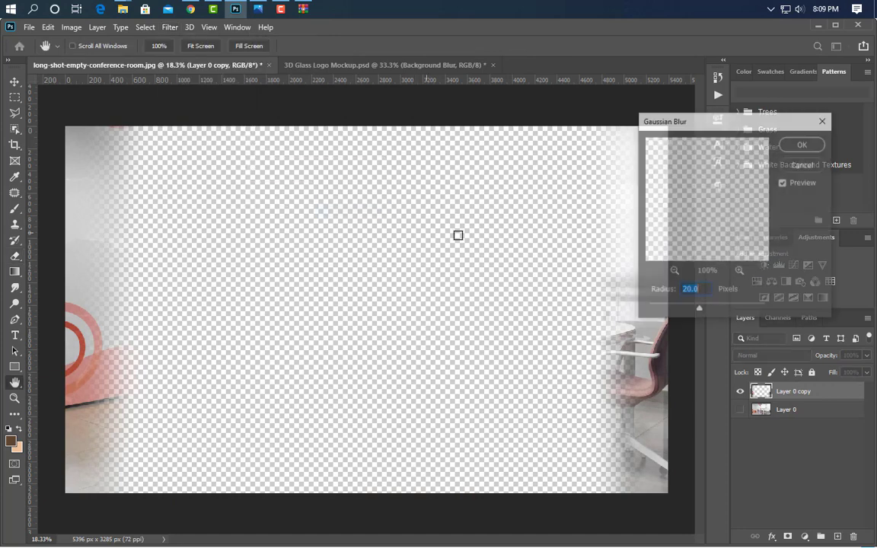
pyautogui.click(809, 150)
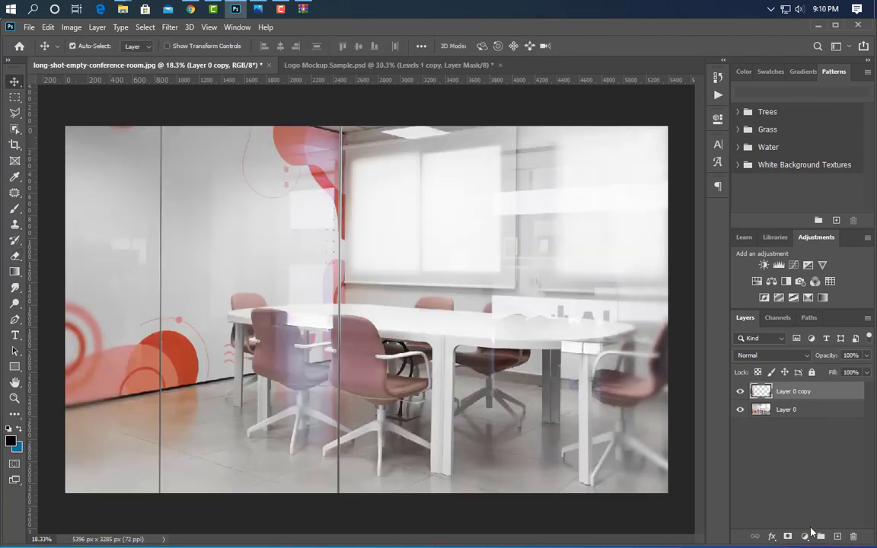
pyautogui.click(805, 536)
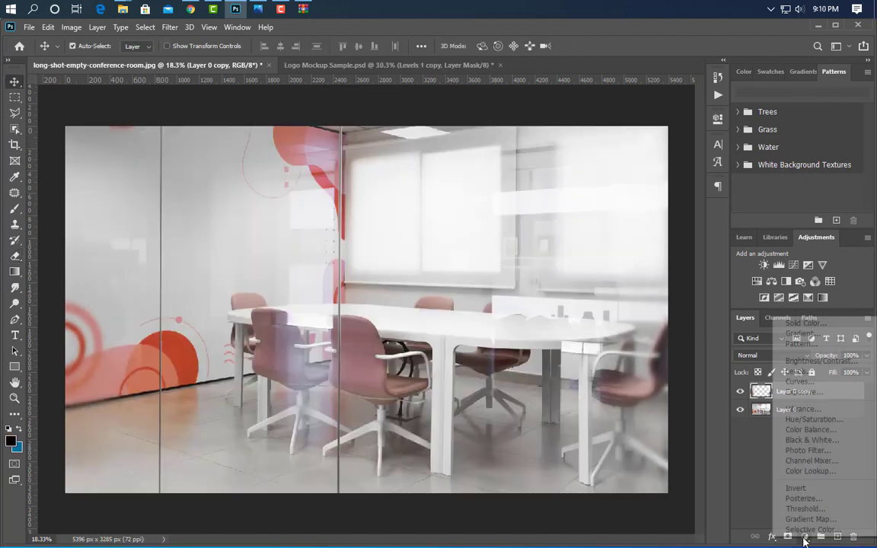
# Add a Levels layer with its mask painted black on the left and output white set to 150.
pyautogui.click(814, 371)
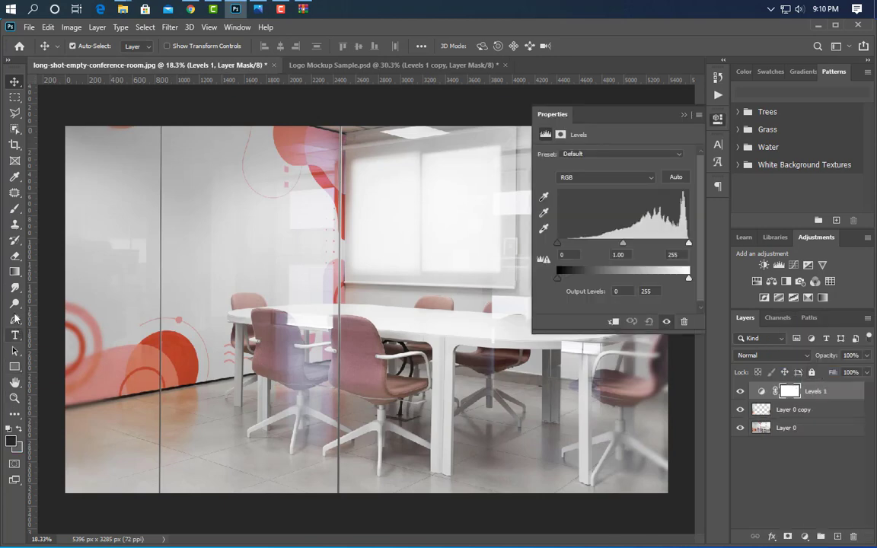
pyautogui.click(14, 213)
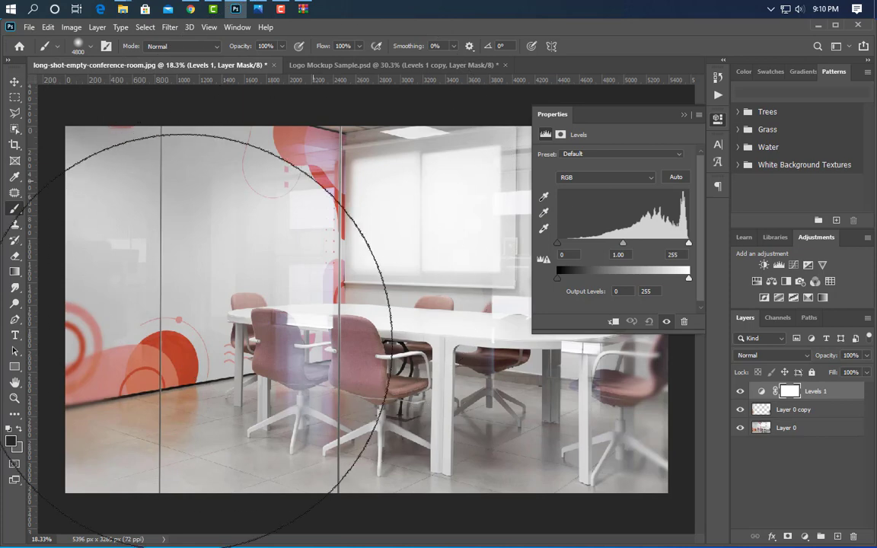
pyautogui.moveTo(72, 304)
pyautogui.mouseDown()
pyautogui.moveTo(698, 279)
pyautogui.moveTo(651, 283)
pyautogui.mouseUp()
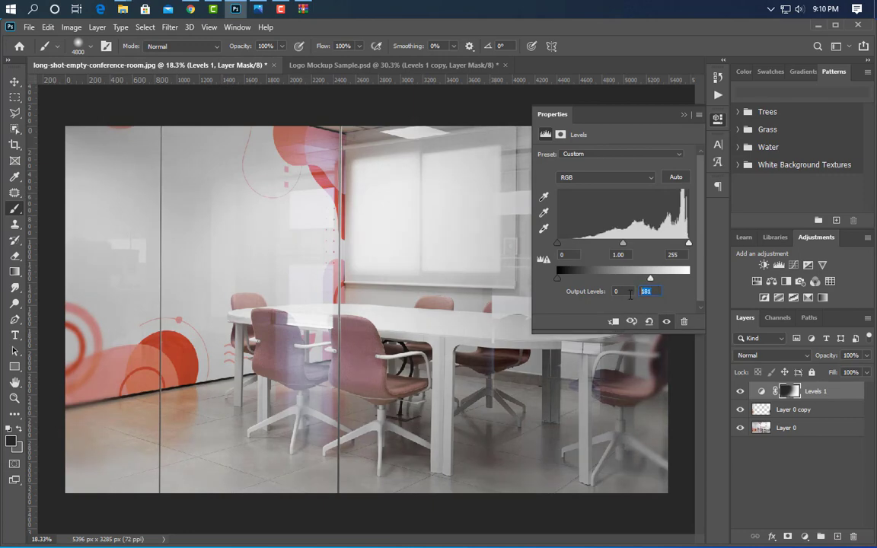
pyautogui.write('150')
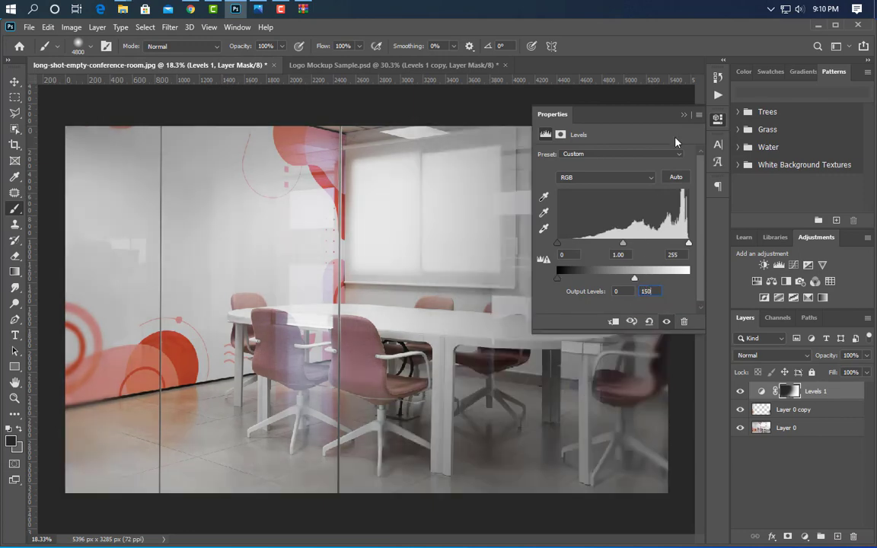
pyautogui.click(613, 108)
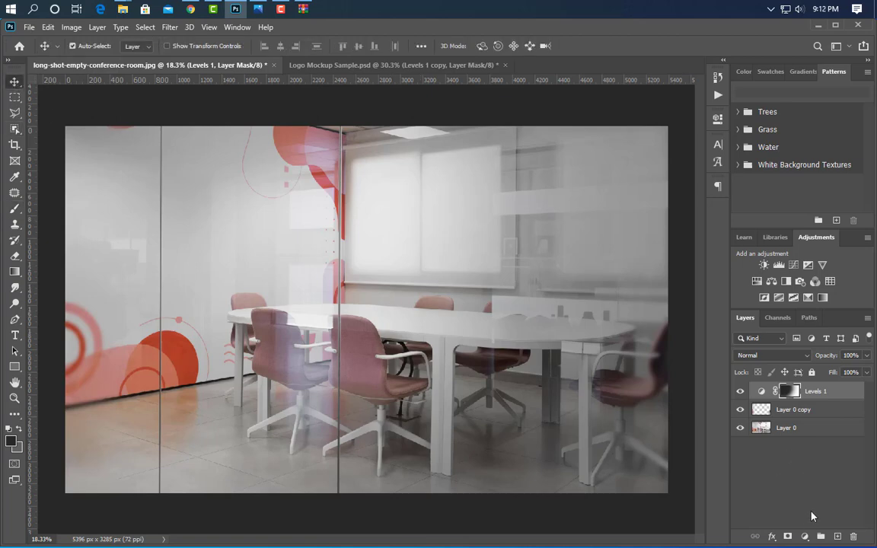
pyautogui.click(805, 536)
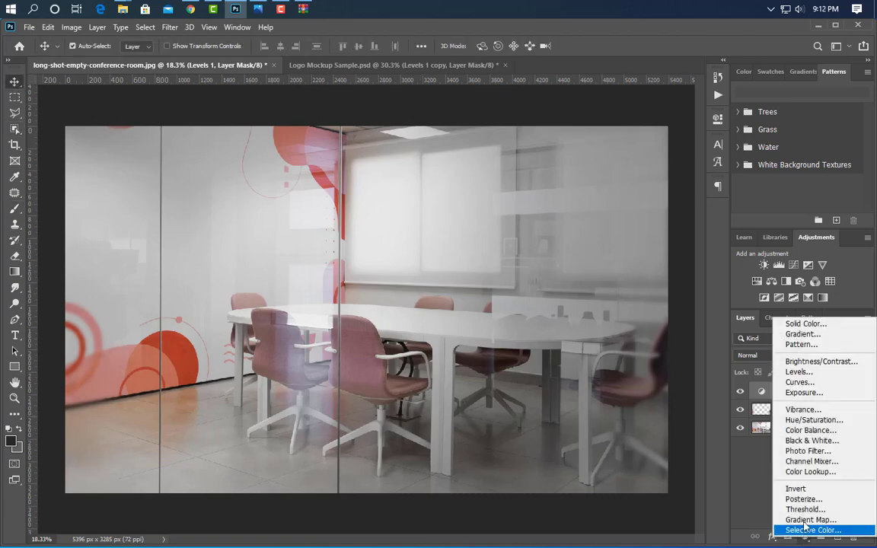
# Add a Gradient Map layer and set the gradient's left stop to a near-black blue.
pyautogui.click(818, 523)
pyautogui.click(576, 160)
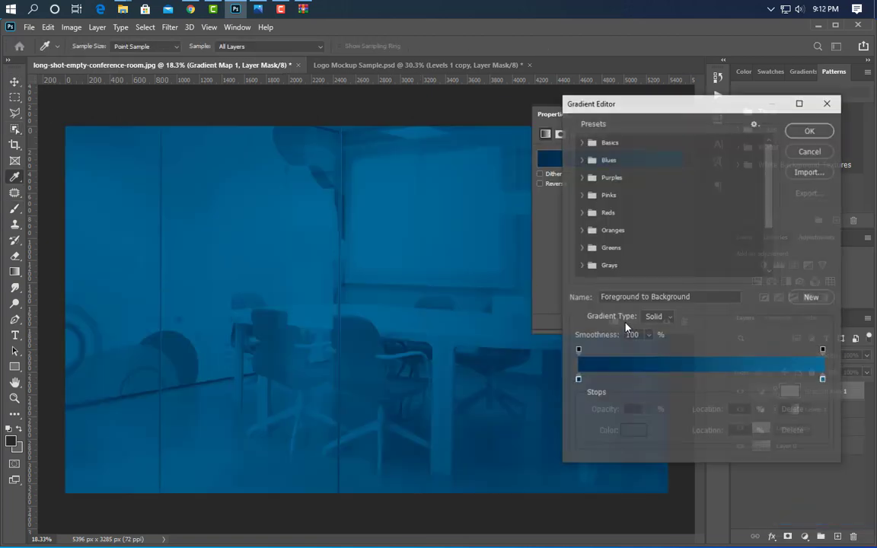
pyautogui.click(578, 380)
pyautogui.doubleClick(578, 380)
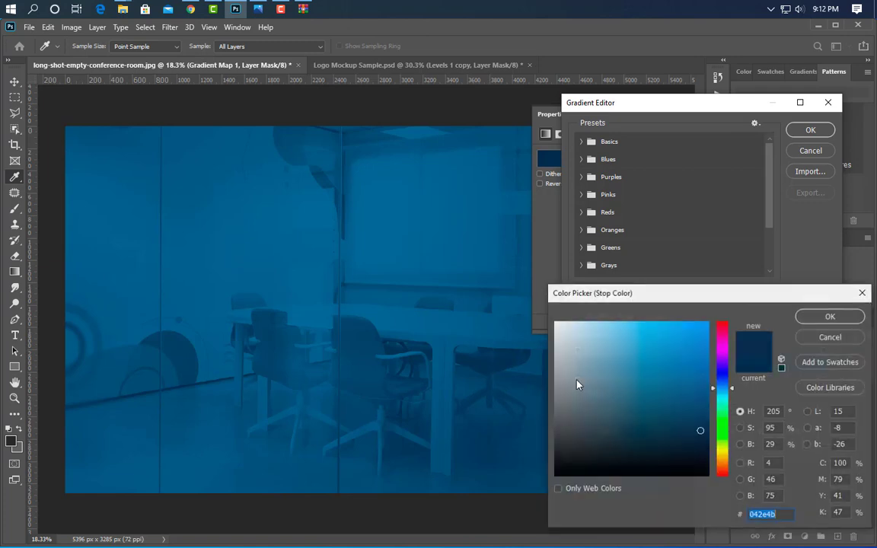
pyautogui.moveTo(671, 397); pyautogui.dragTo(707, 459)
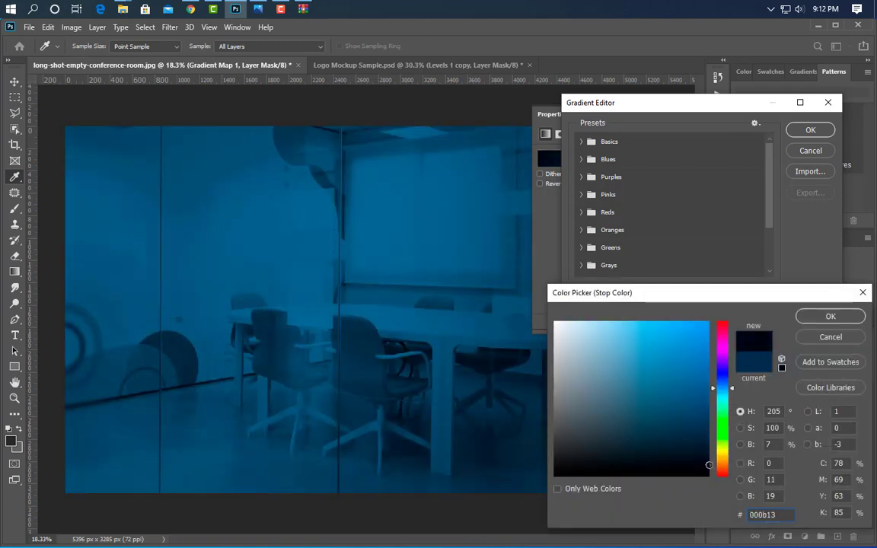
pyautogui.click(822, 319)
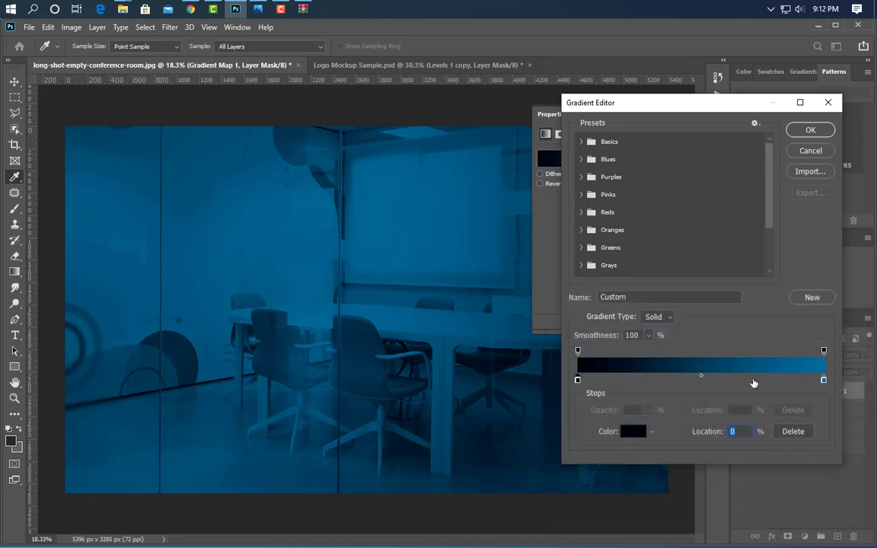
# Add a medium-blue #16496d colour stop at 71% of the gradient.
pyautogui.click(752, 380)
pyautogui.doubleClick(752, 382)
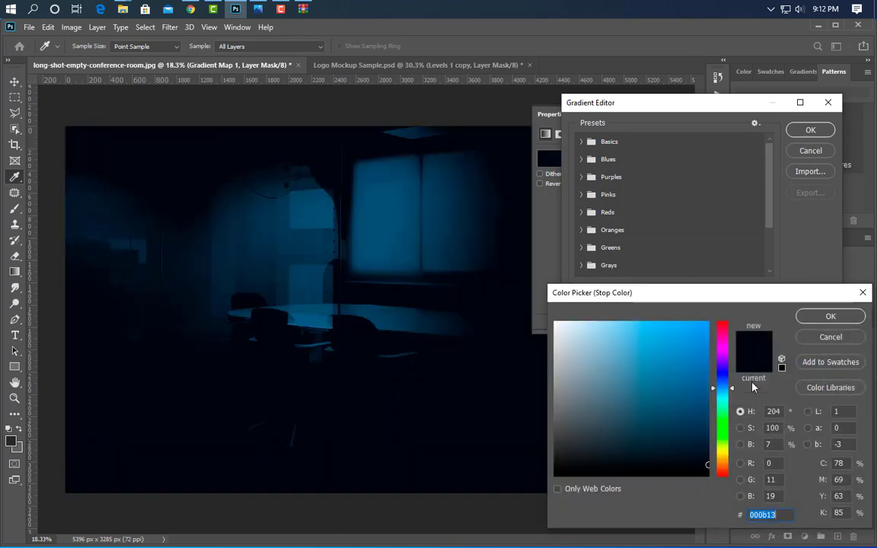
pyautogui.click(677, 412)
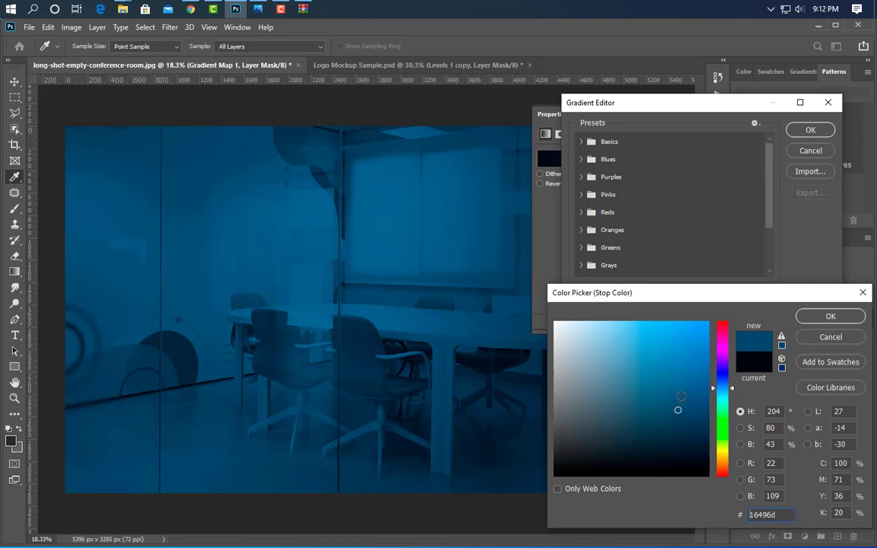
pyautogui.click(828, 318)
# Set the gradient's right-end stop to light blue #b3d4eb and apply the gradient.
pyautogui.doubleClick(824, 380)
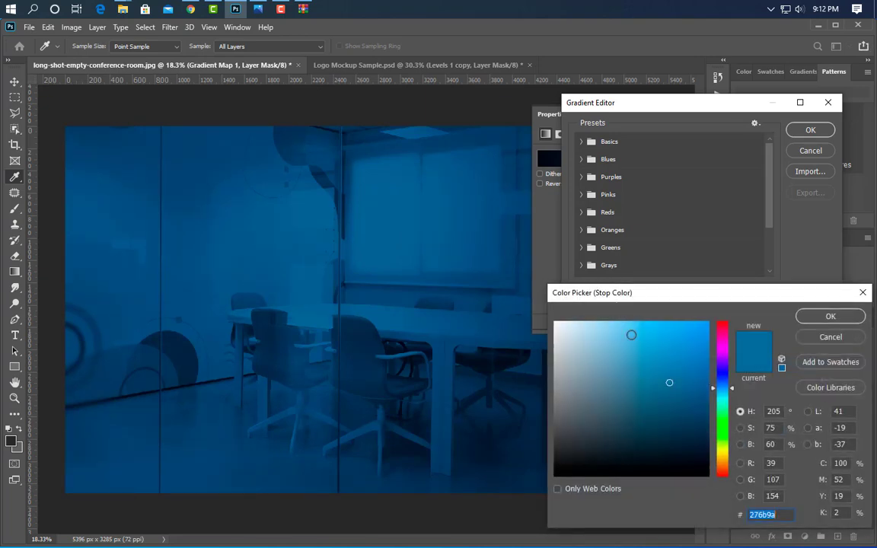
pyautogui.moveTo(614, 326); pyautogui.dragTo(591, 333)
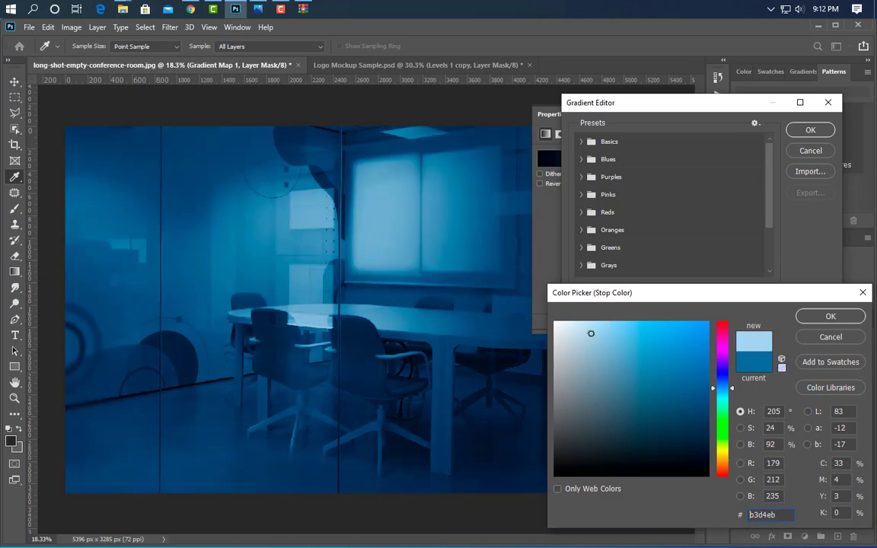
pyautogui.click(810, 319)
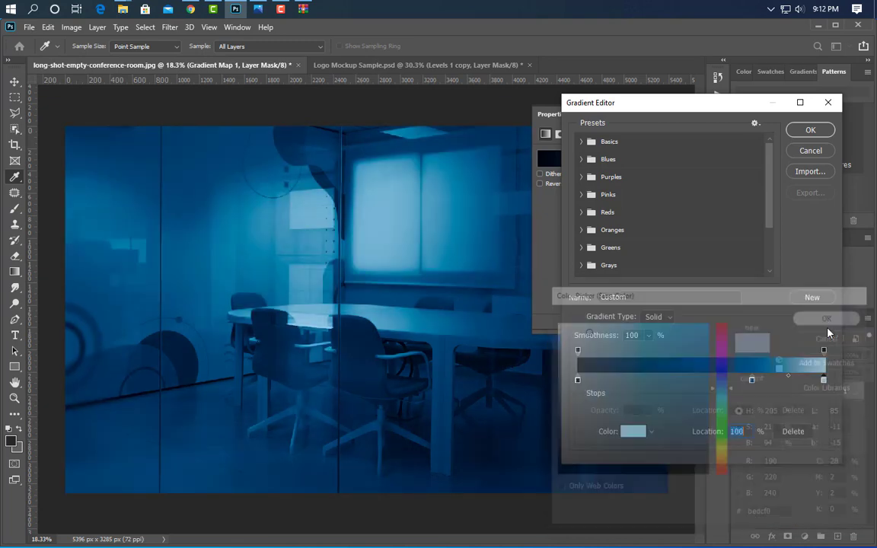
pyautogui.click(804, 130)
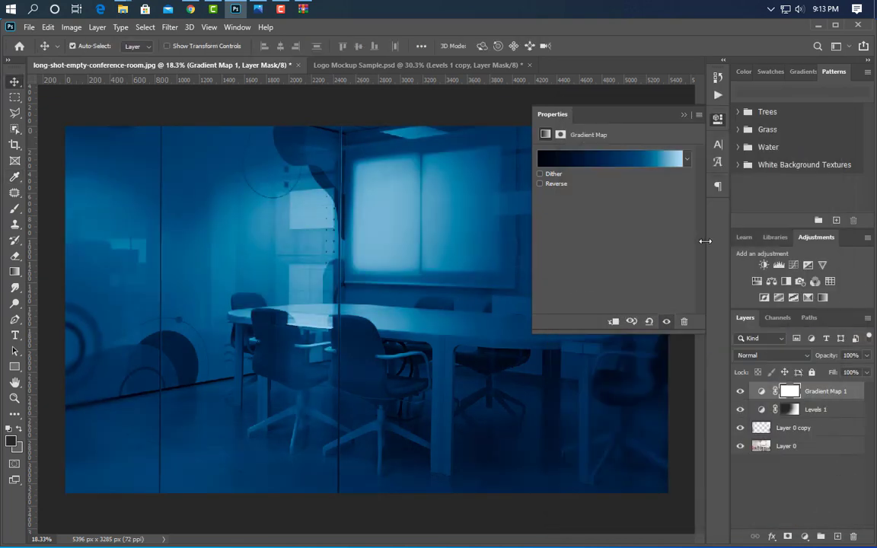
pyautogui.click(684, 115)
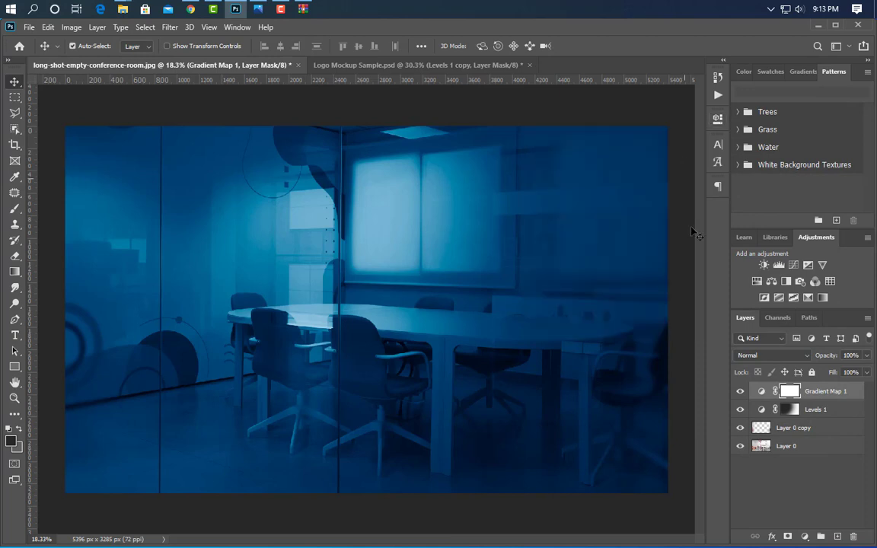
# Add a Gradient Fill layer with a 172° angle and 374% scale.
pyautogui.click(806, 538)
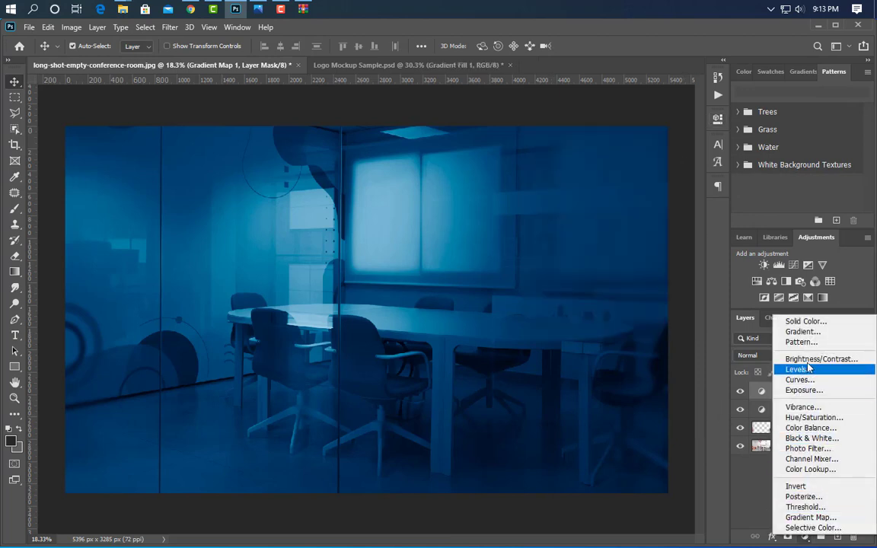
pyautogui.click(802, 331)
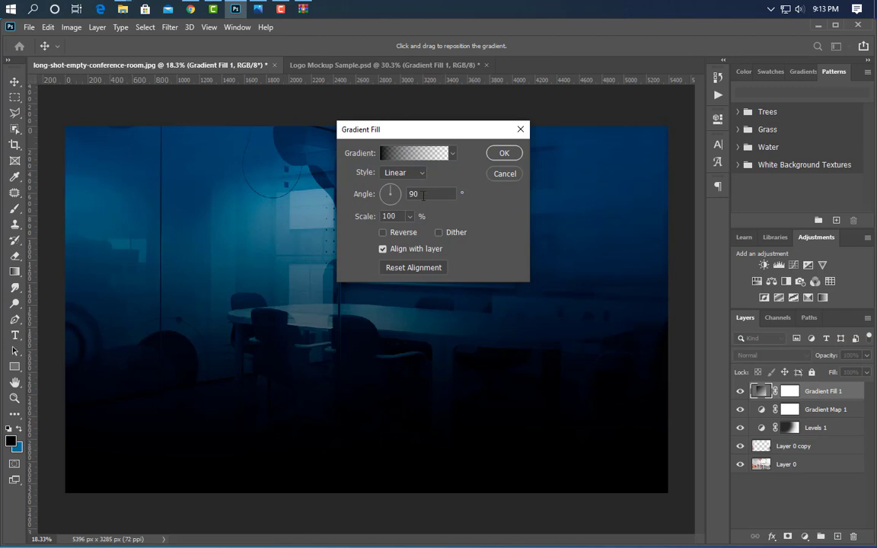
pyautogui.write('7')
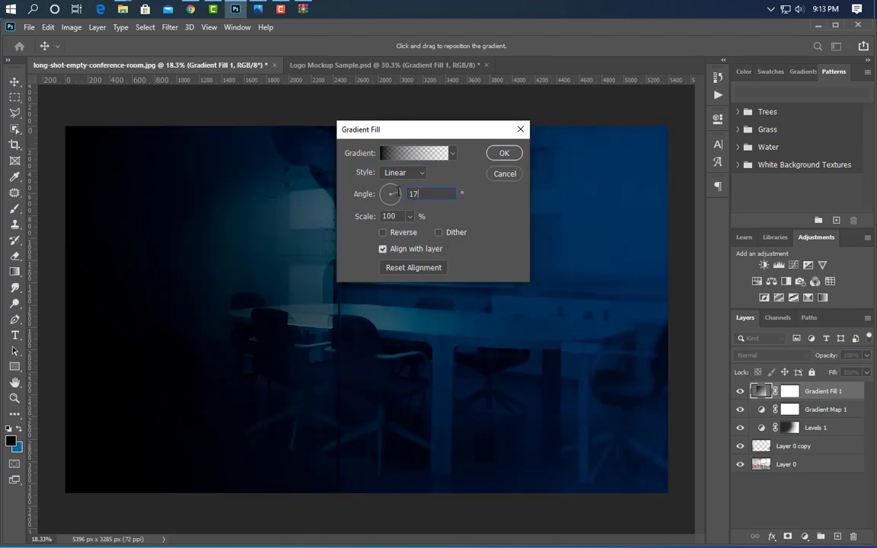
pyautogui.write('2')
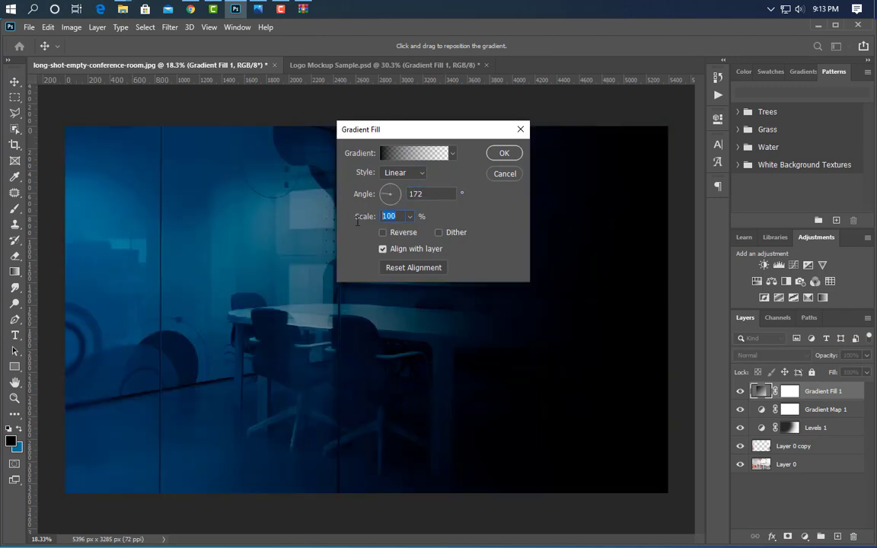
pyautogui.write('374')
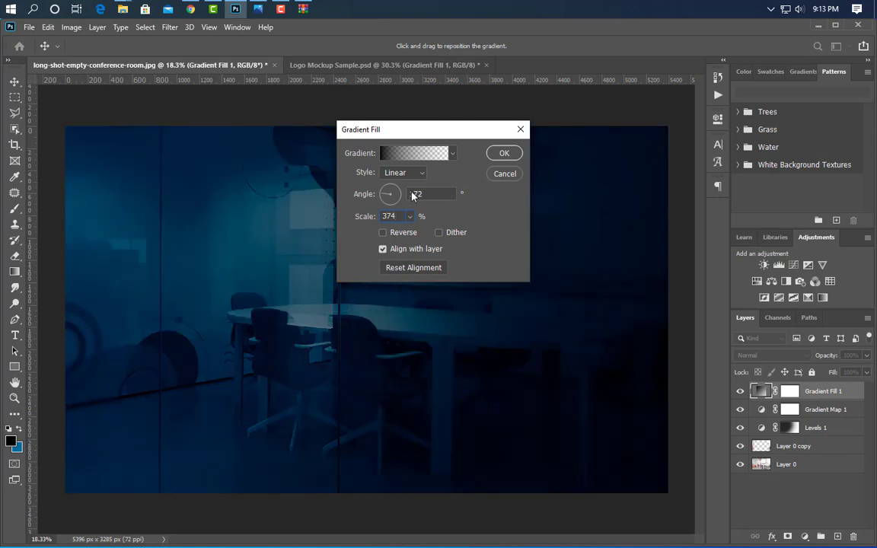
pyautogui.click(502, 154)
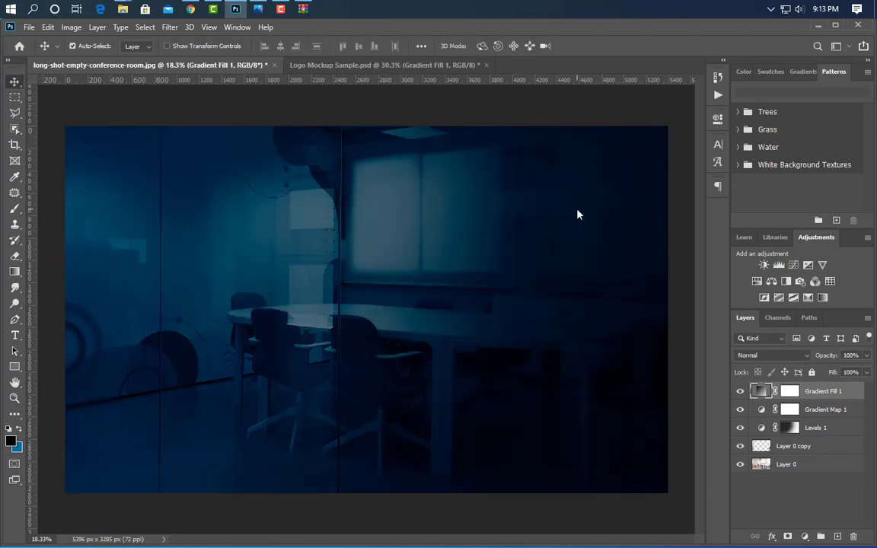
pyautogui.click(804, 536)
# Add a Levels 2 layer, mask out the lower right, and raise output black to 35.
pyautogui.click(731, 366)
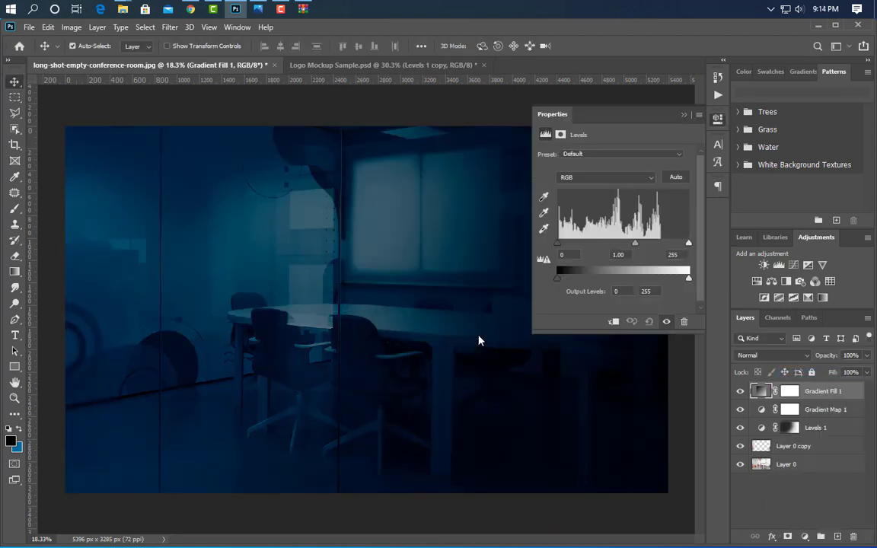
pyautogui.click(16, 209)
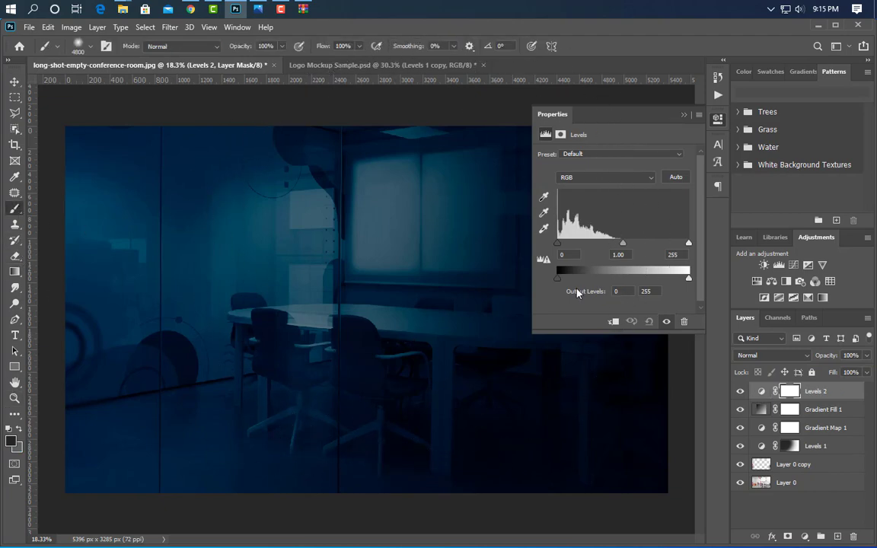
pyautogui.click(360, 264)
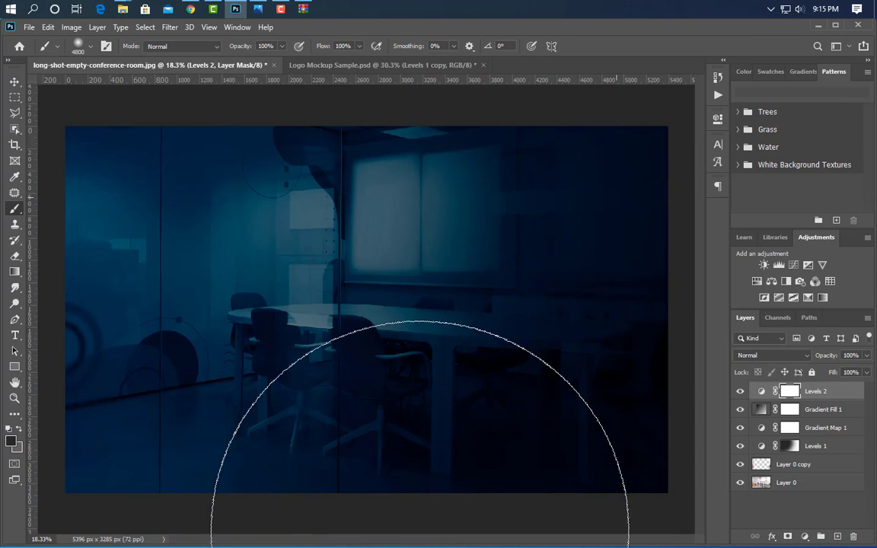
pyautogui.moveTo(461, 504); pyautogui.dragTo(474, 493)
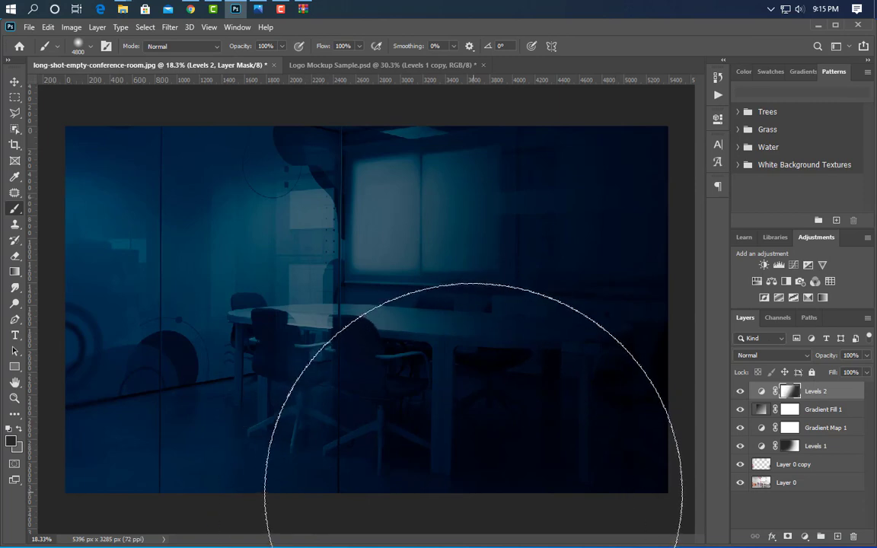
pyautogui.click(474, 493)
pyautogui.doubleClick(760, 391)
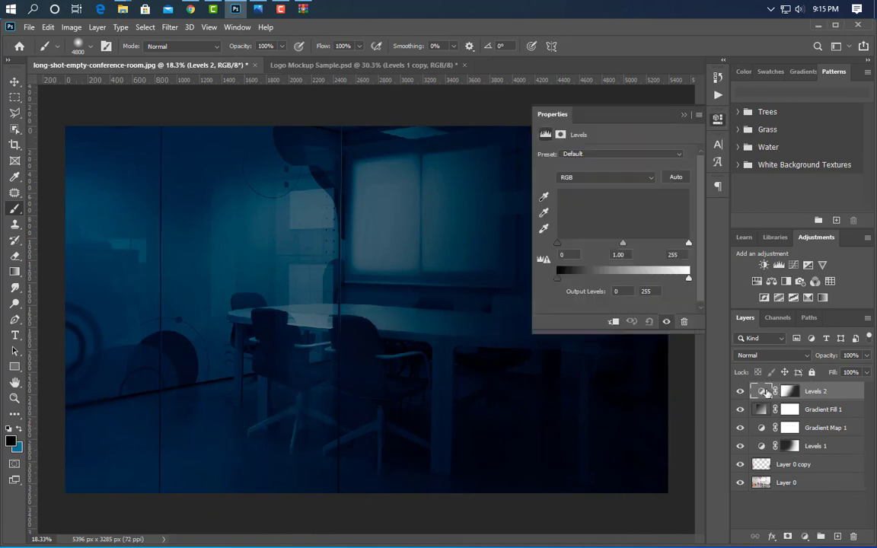
pyautogui.moveTo(564, 281); pyautogui.dragTo(574, 298)
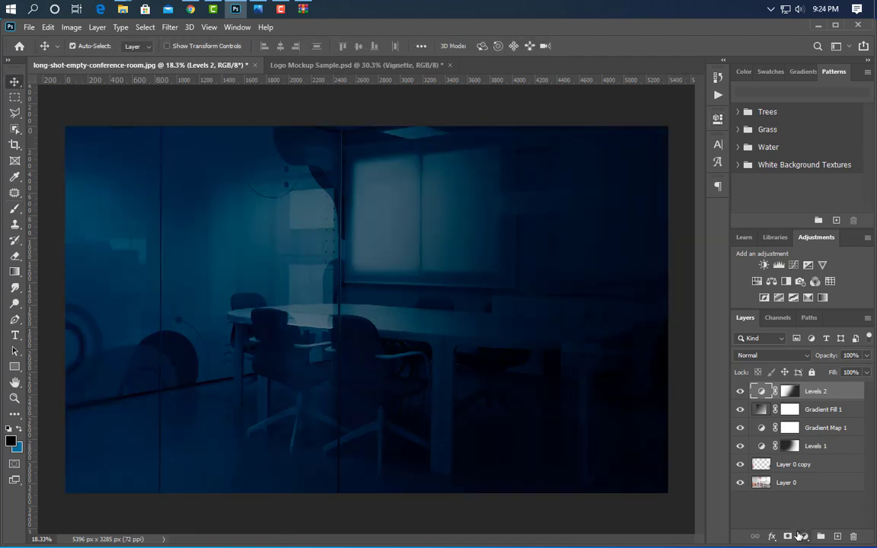
# Add an Exposure layer and paint its mask black over the room's right and bottom.
pyautogui.click(804, 537)
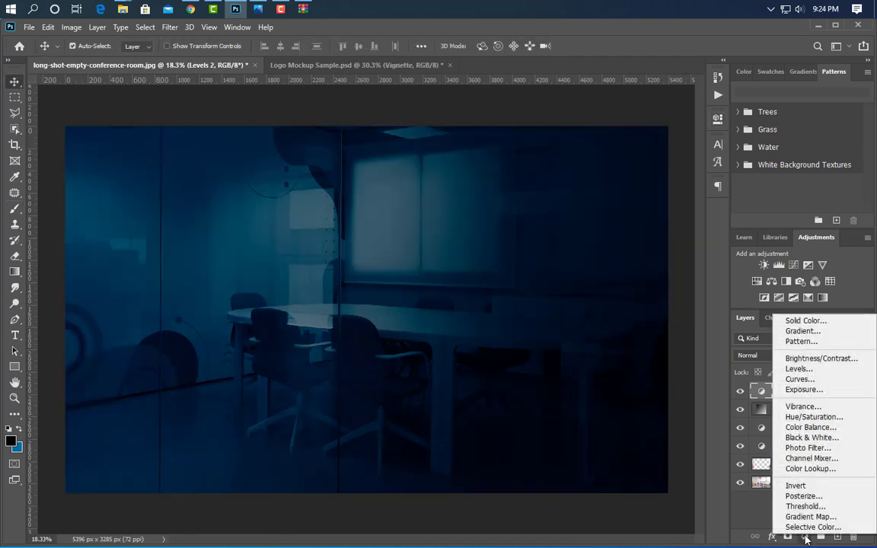
pyautogui.click(802, 390)
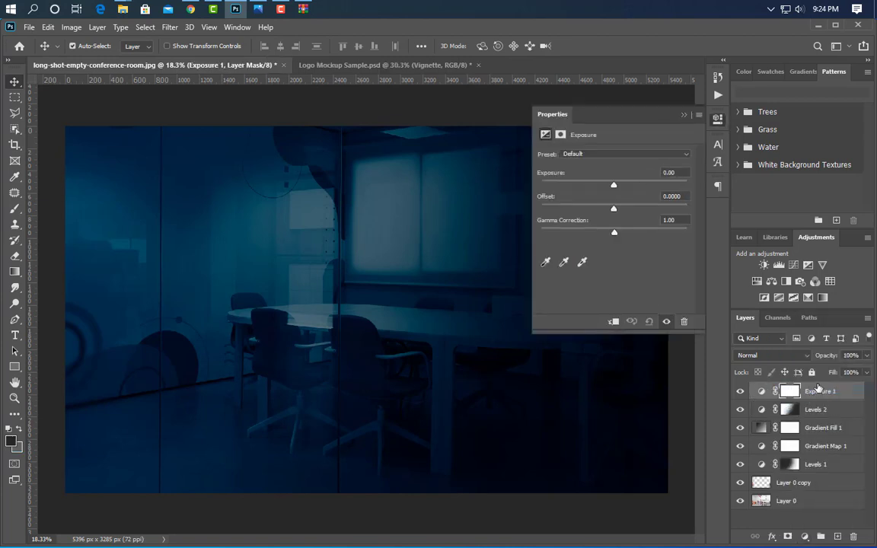
pyautogui.click(683, 114)
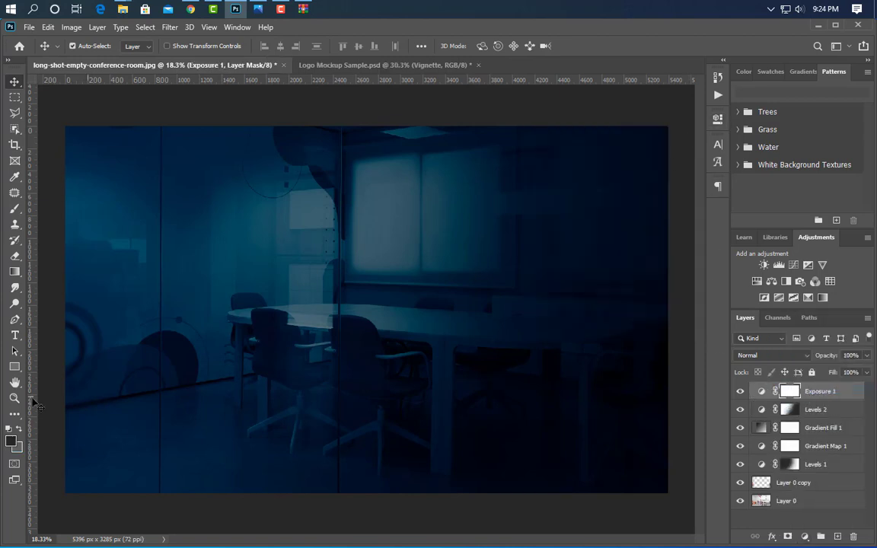
pyautogui.click(15, 208)
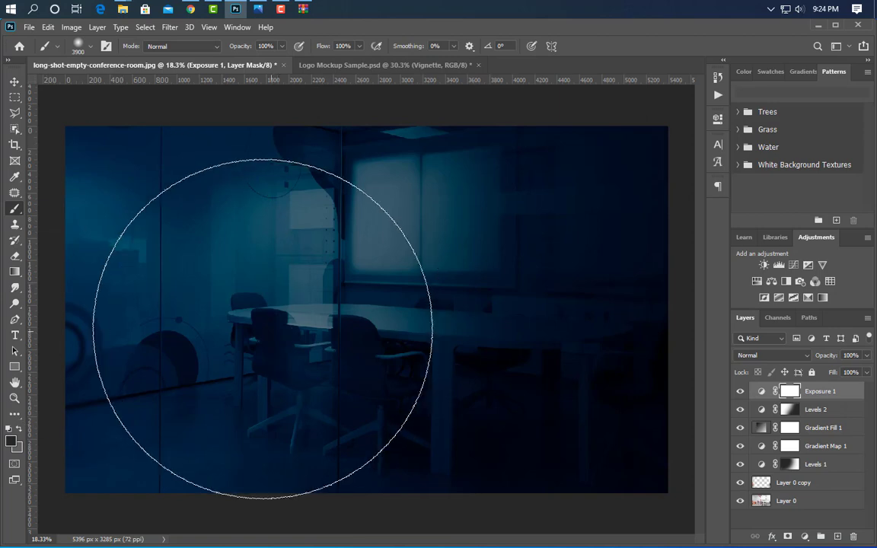
pyautogui.hotkey('ctrl', '-')
pyautogui.hotkey('ctrl', '-')
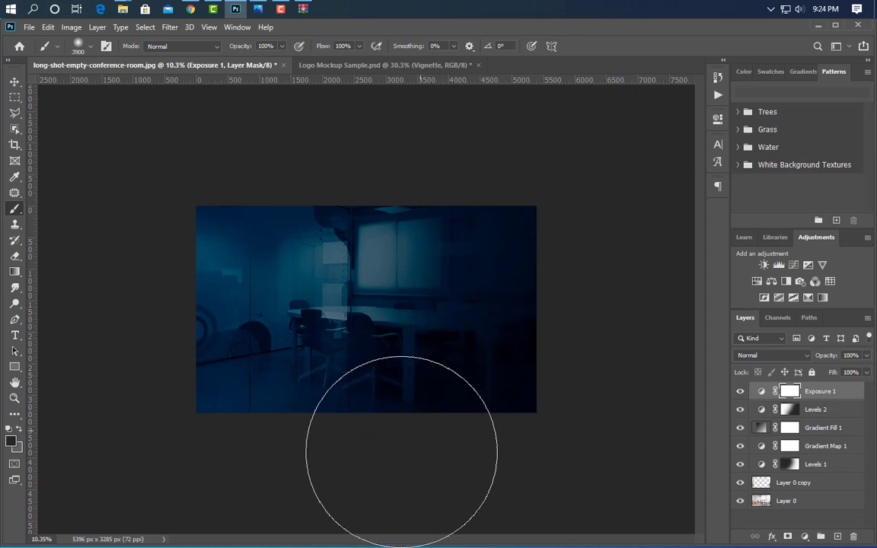
pyautogui.moveTo(352, 528); pyautogui.dragTo(519, 448)
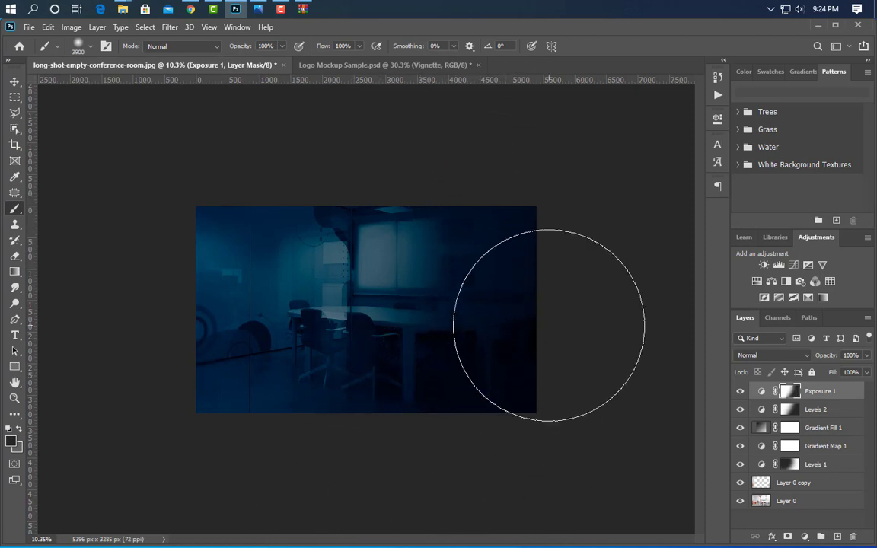
pyautogui.hotkey('ctrl', '+')
pyautogui.hotkey('ctrl', '+')
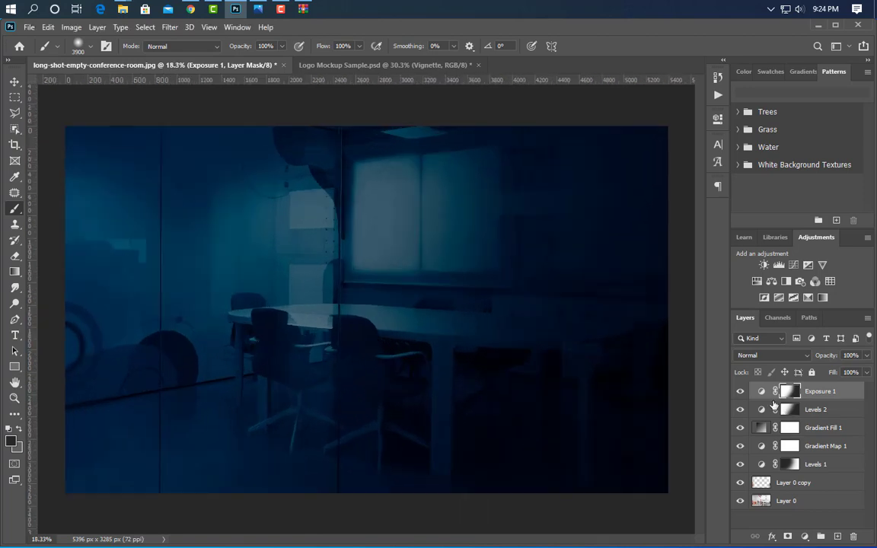
# Set Exposure 1 to exposure 2.5, offset -0.0050 and gamma 1.50.
pyautogui.doubleClick(762, 392)
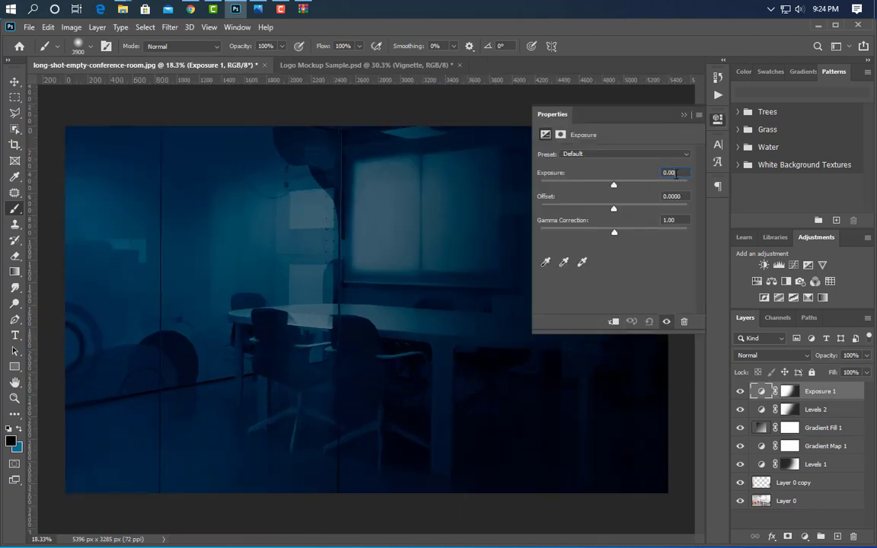
pyautogui.write('2.5')
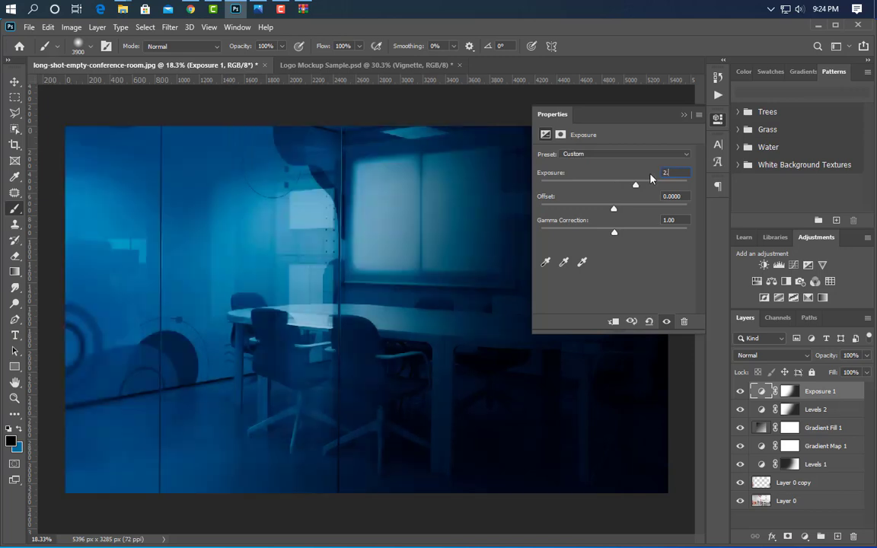
pyautogui.moveTo(613, 209); pyautogui.dragTo(615, 209)
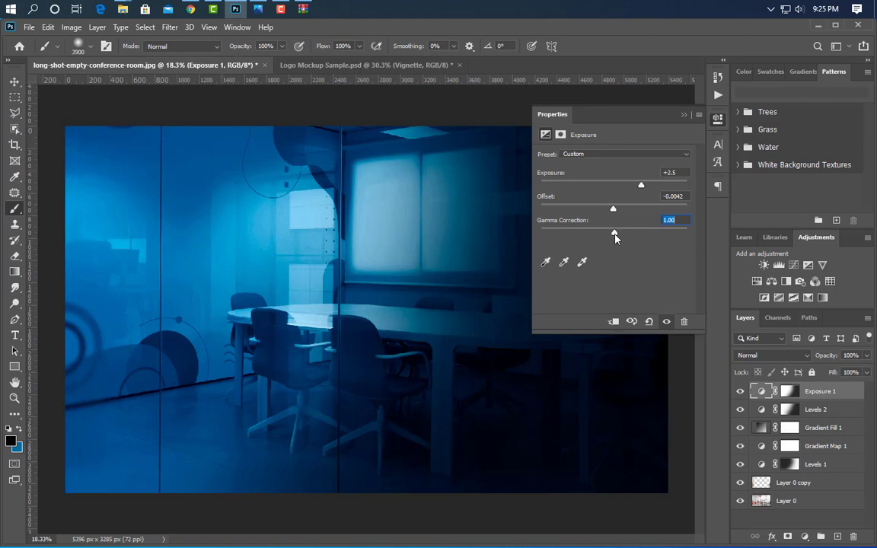
pyautogui.moveTo(614, 233); pyautogui.dragTo(605, 238)
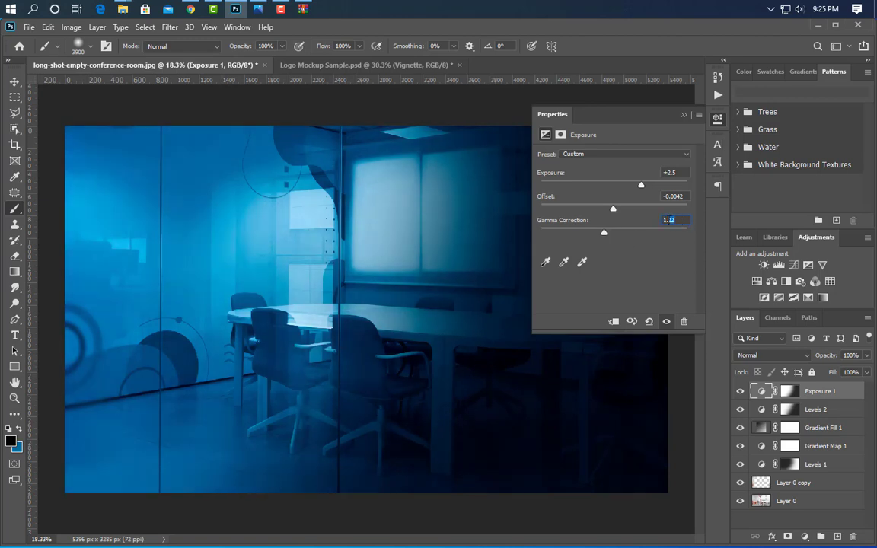
pyautogui.write('1.5')
pyautogui.hotkey('shift', 'Tab')
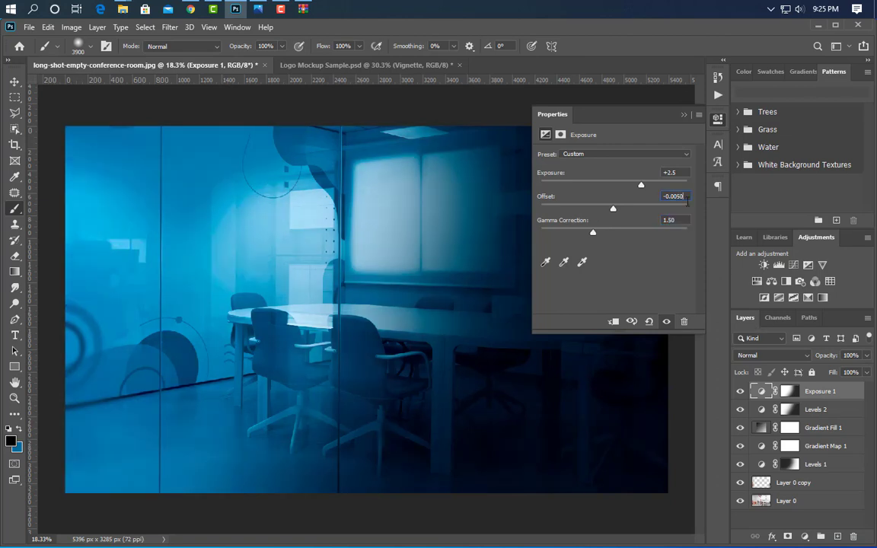
pyautogui.click(639, 180)
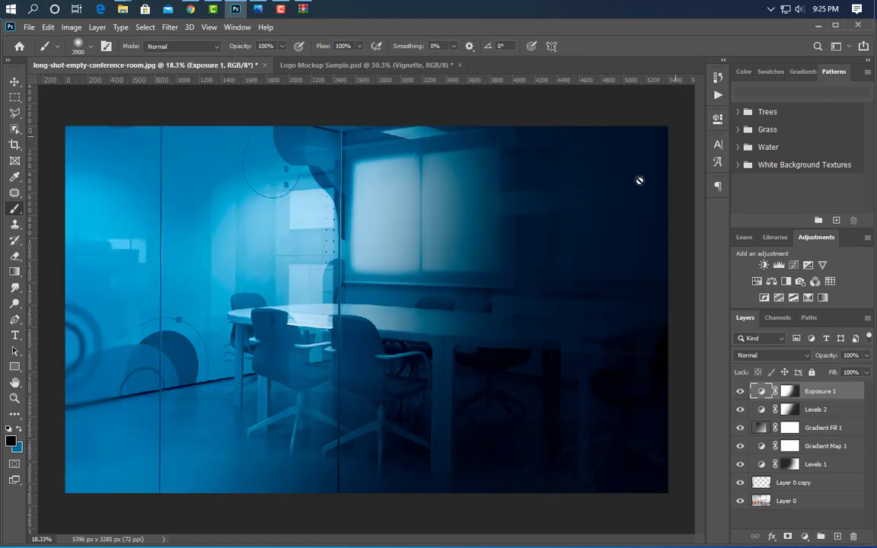
pyautogui.click(17, 81)
# Draw a rectangle covering the whole image and rasterize the Rectangle 1 layer.
pyautogui.click(14, 368)
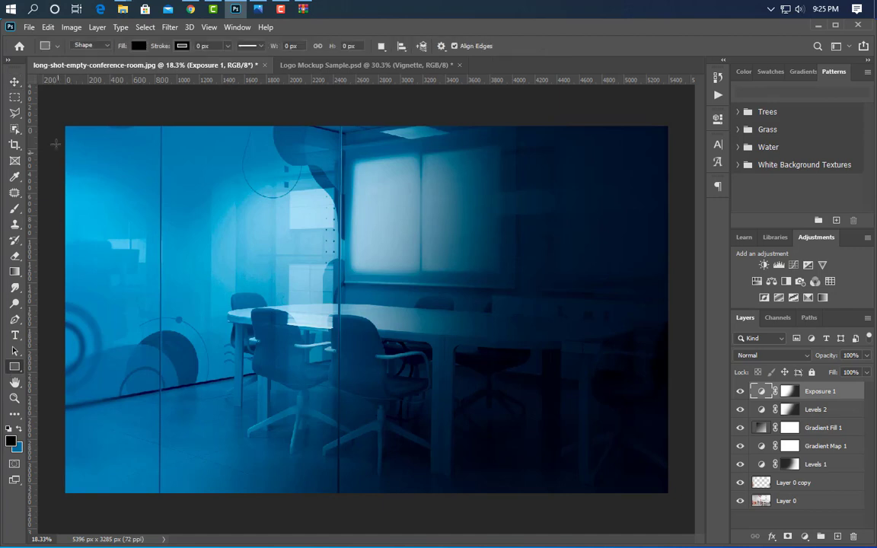
pyautogui.moveTo(61, 120); pyautogui.dragTo(672, 500)
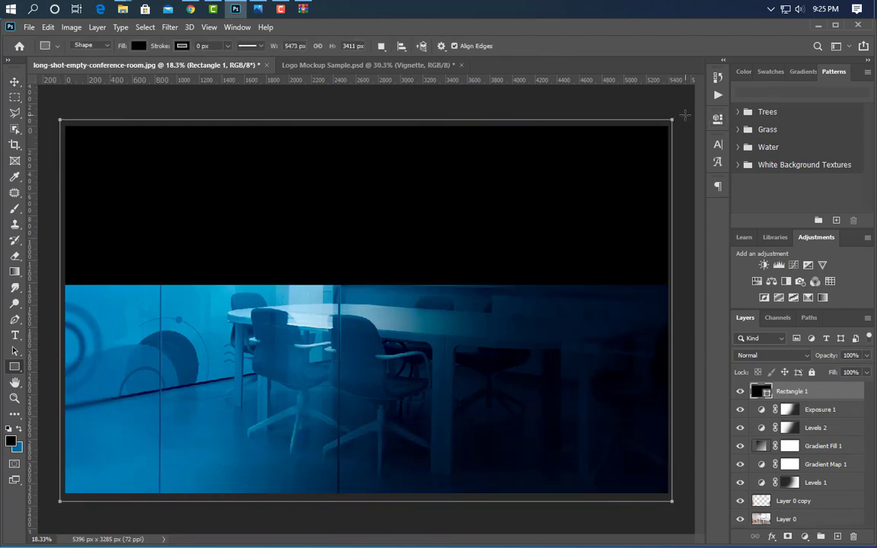
pyautogui.rightClick(837, 391)
pyautogui.click(708, 218)
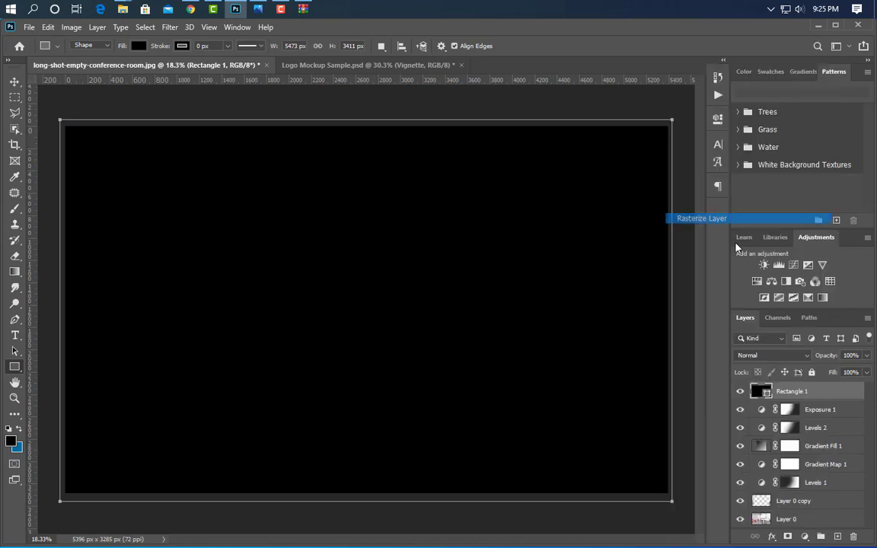
# Erase the dark overlay from the room's centre, left side and upper-left corner.
pyautogui.click(19, 211)
pyautogui.press('e')
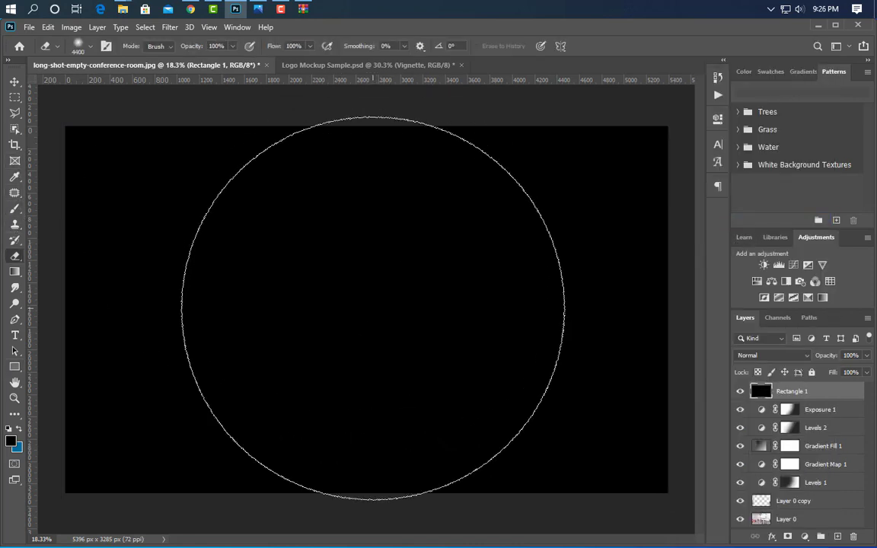
pyautogui.moveTo(373, 308); pyautogui.dragTo(366, 300)
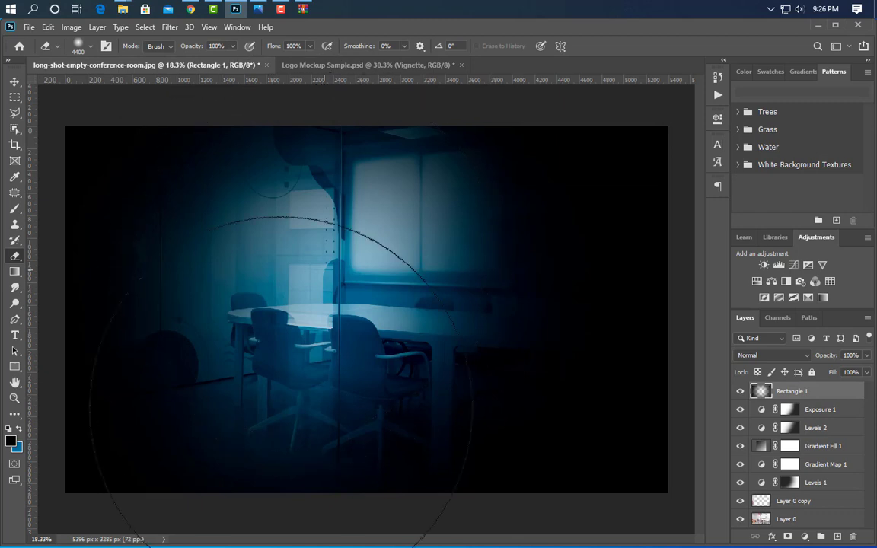
pyautogui.moveTo(274, 198); pyautogui.dragTo(255, 278)
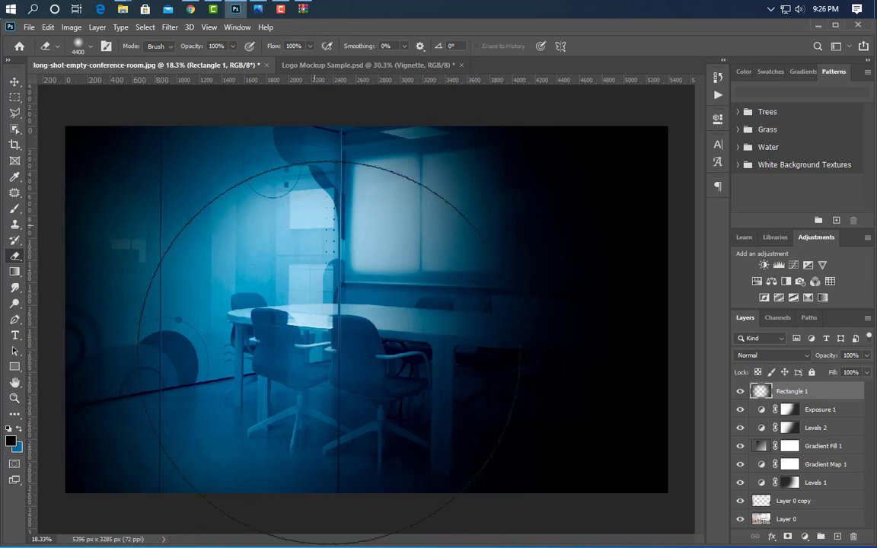
pyautogui.moveTo(312, 320); pyautogui.dragTo(365, 207)
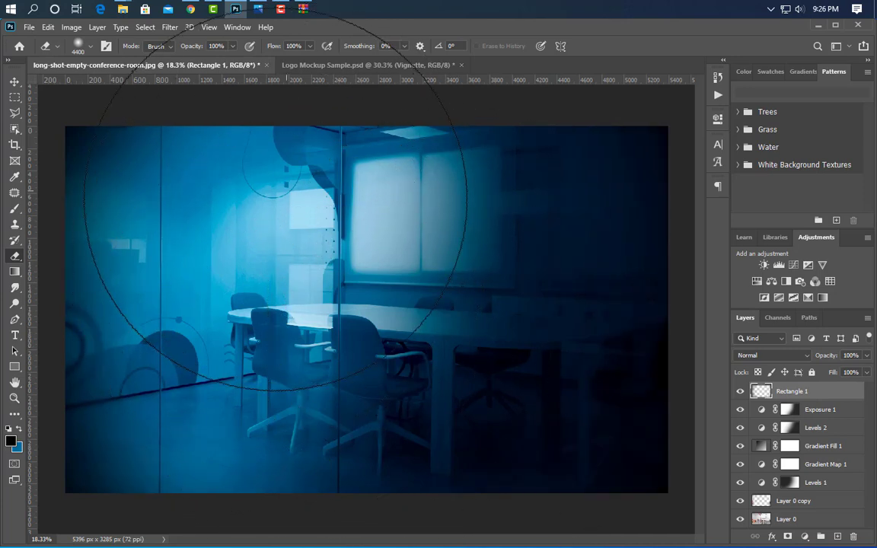
pyautogui.moveTo(121, 198); pyautogui.dragTo(191, 251)
pyautogui.moveTo(291, 327); pyautogui.dragTo(449, 195)
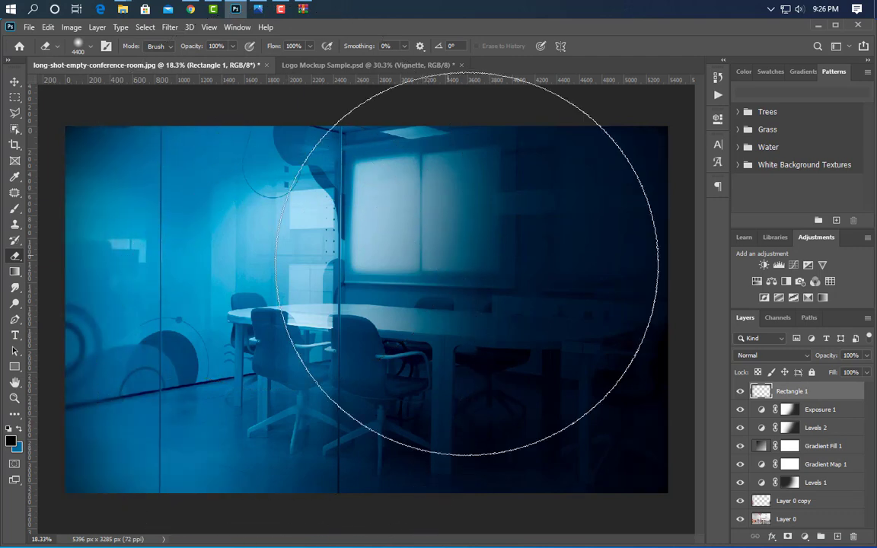
pyautogui.click(15, 81)
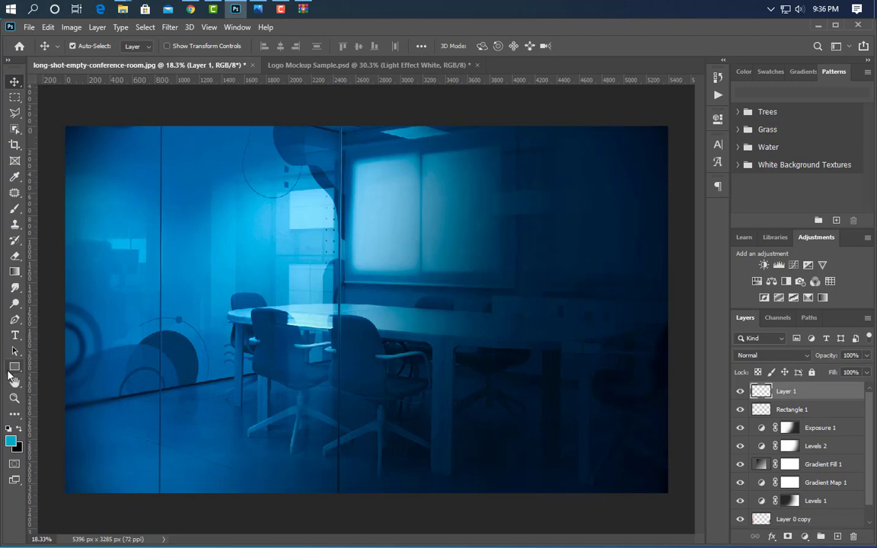
# Paint a soft glow across the upper-left on Layer 1 and give it a white Color Overlay.
pyautogui.click(14, 208)
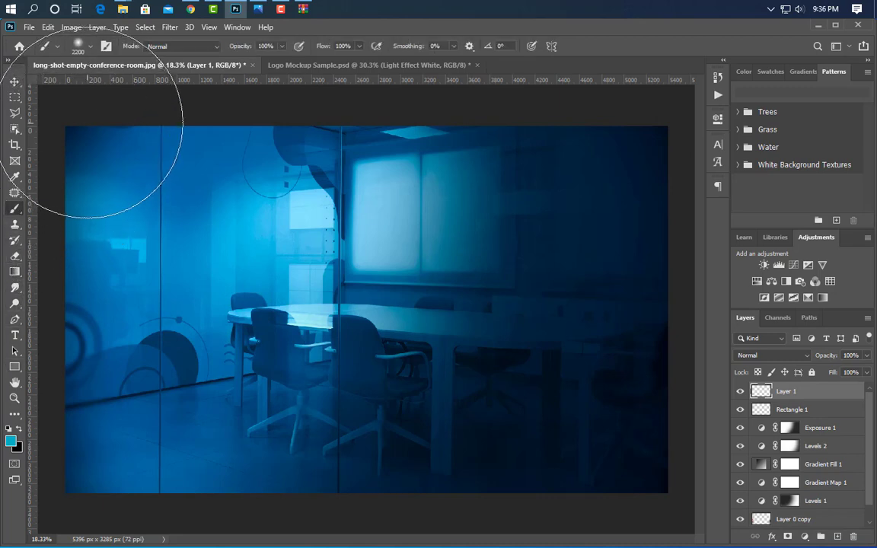
pyautogui.moveTo(128, 89)
pyautogui.mouseDown()
pyautogui.moveTo(206, 108)
pyautogui.moveTo(477, 13)
pyautogui.mouseUp()
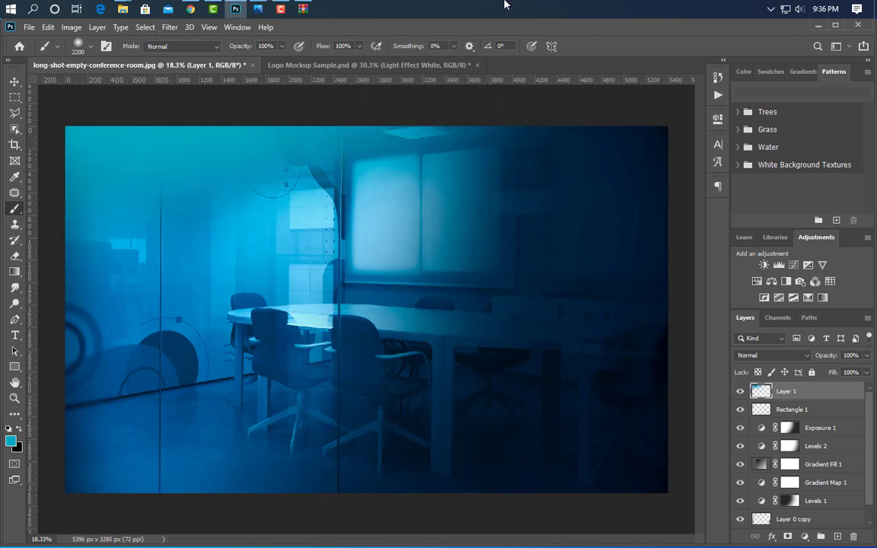
pyautogui.doubleClick(764, 390)
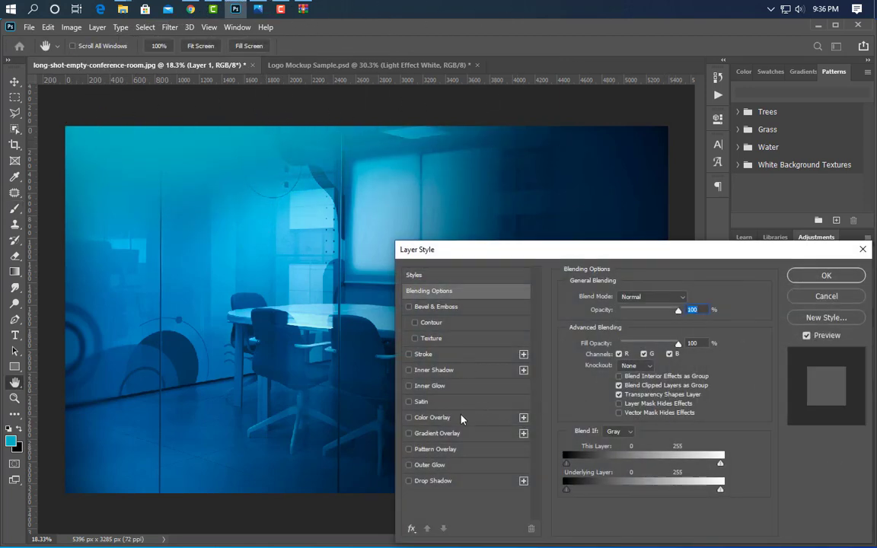
pyautogui.click(461, 418)
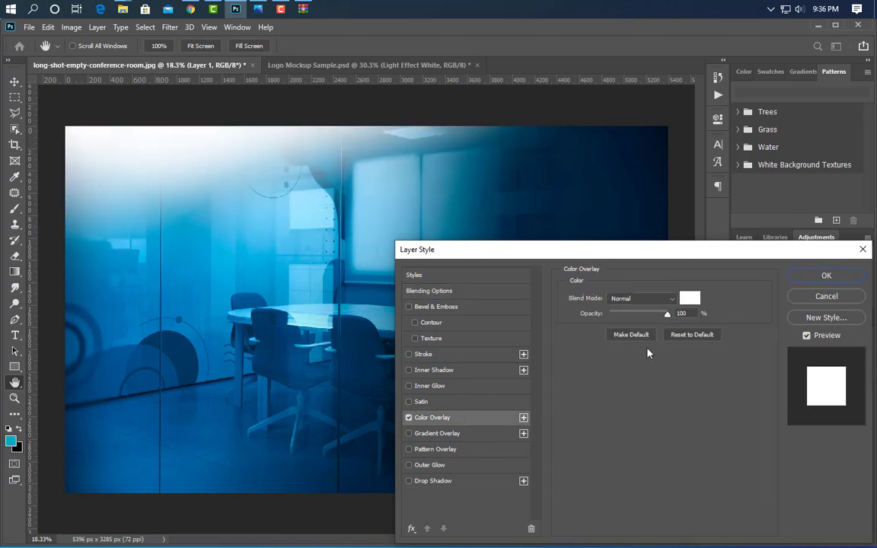
pyautogui.click(815, 277)
# Set Layer 1's blend mode to Overlay and lower its opacity to 20%.
pyautogui.click(784, 356)
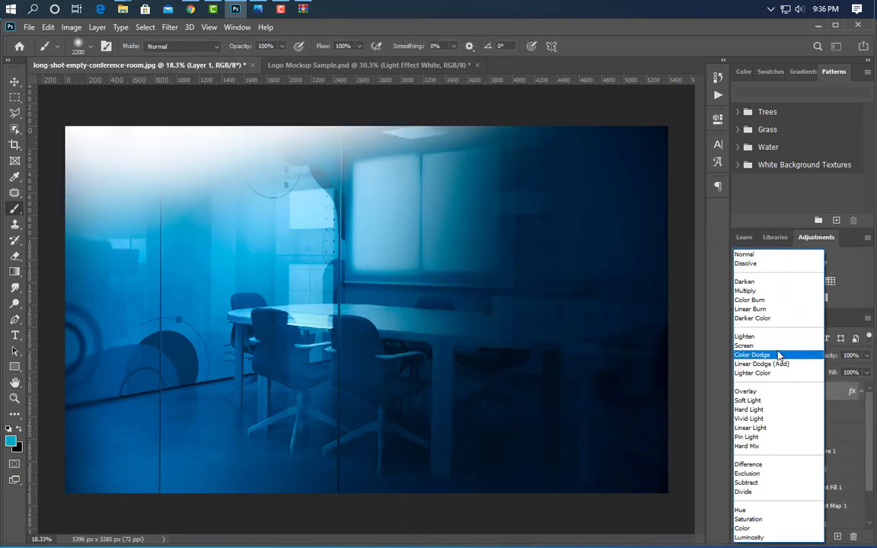
pyautogui.click(770, 392)
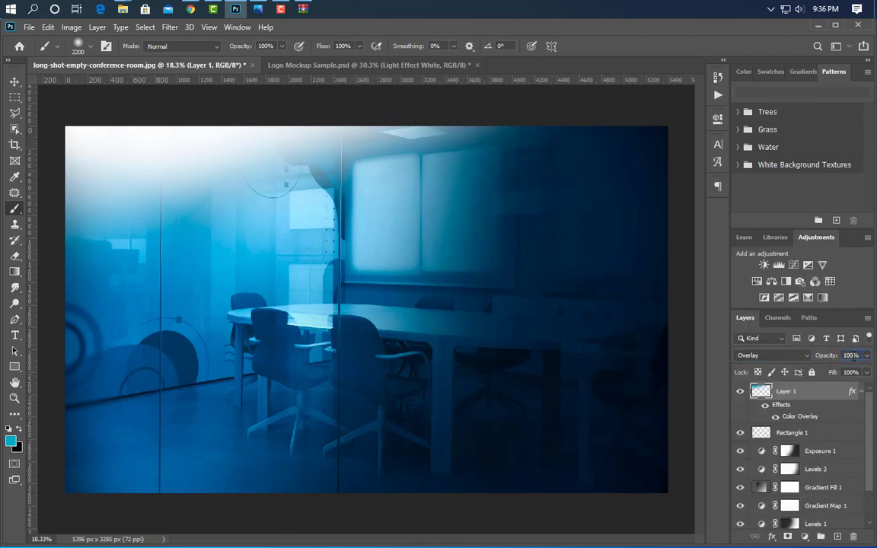
pyautogui.click(850, 355)
pyautogui.write('50')
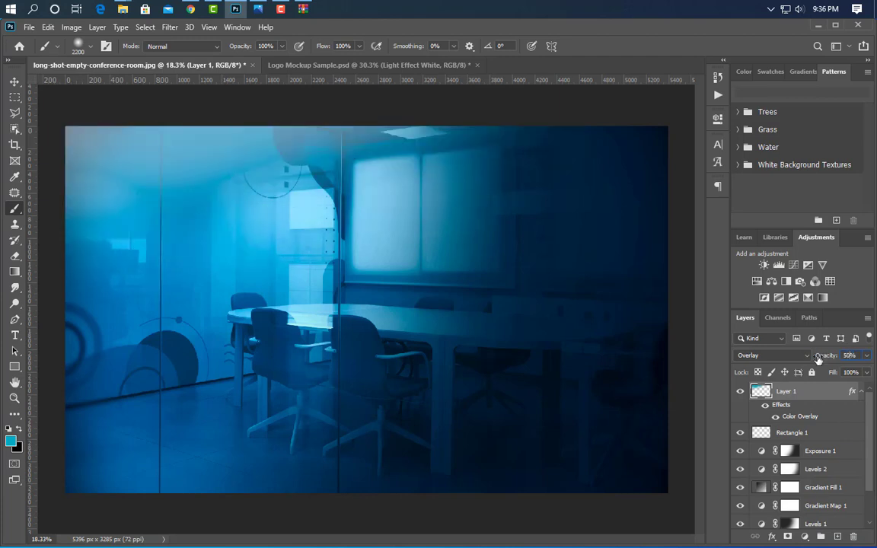
pyautogui.press('Return')
pyautogui.click(850, 355)
pyautogui.write('30')
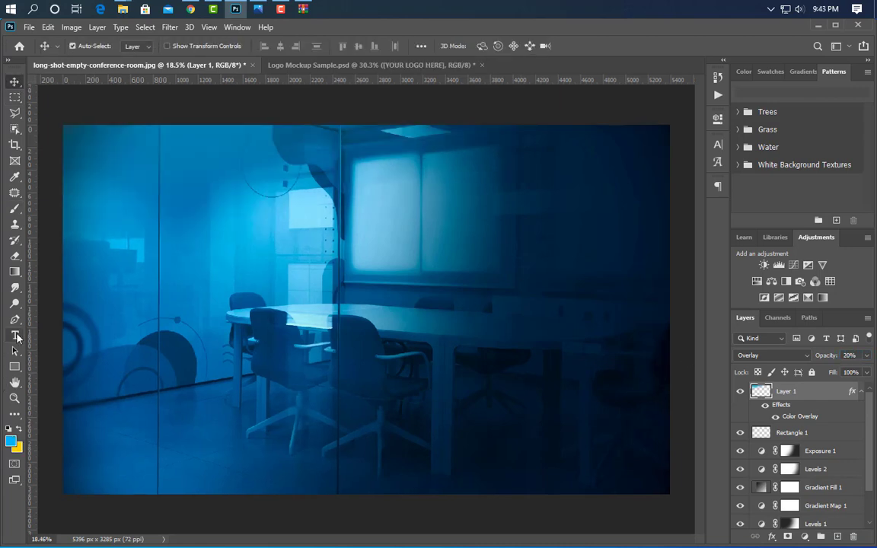
# Add 'YOUR LOGO' text on the room image and enlarge it across the room.
pyautogui.click(15, 335)
pyautogui.click(221, 289)
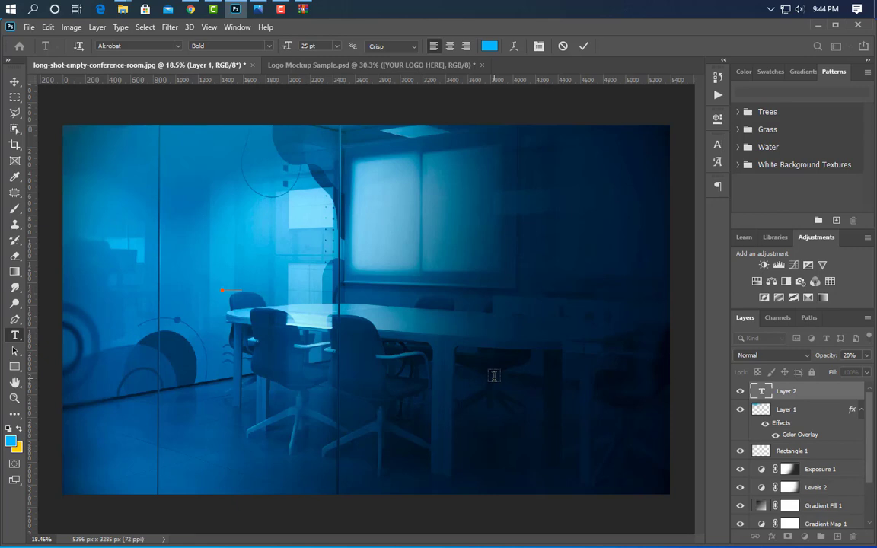
pyautogui.click(583, 47)
pyautogui.hotkey('ctrl', 't')
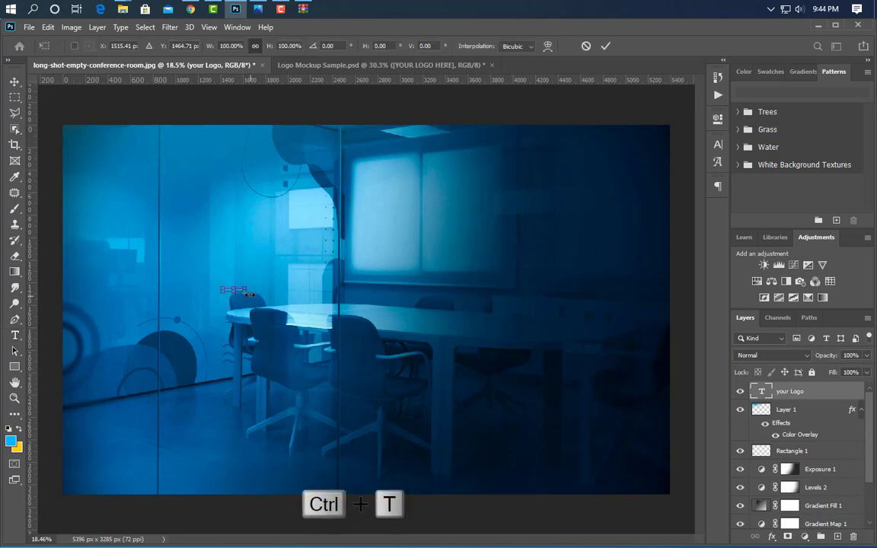
pyautogui.moveTo(246, 291); pyautogui.dragTo(536, 289)
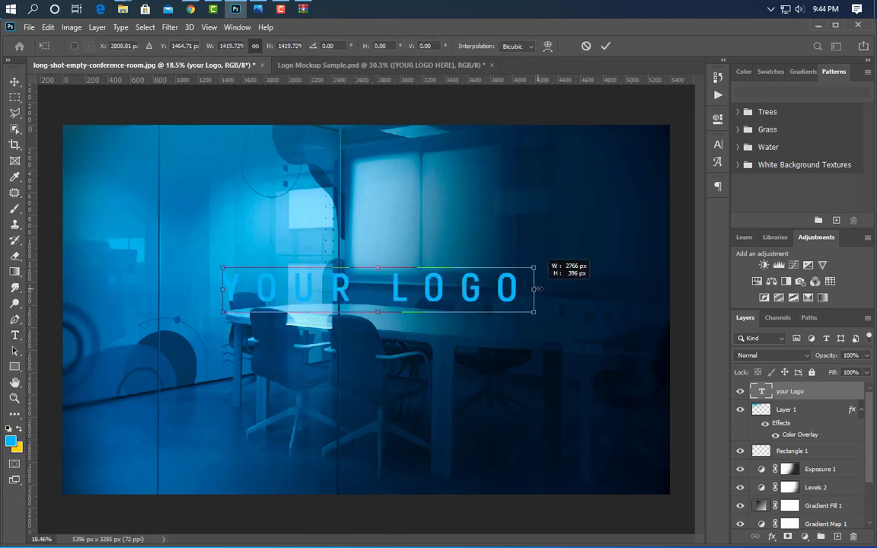
pyautogui.click(605, 46)
# Tighten the logo text's tracking, set Black style with faux bold, and enlarge it further.
pyautogui.click(717, 144)
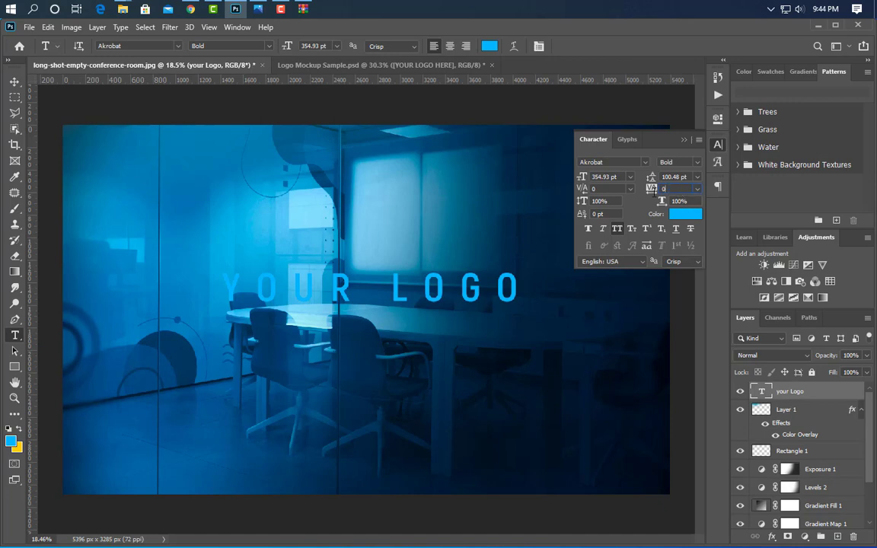
pyautogui.press('Return')
pyautogui.click(695, 162)
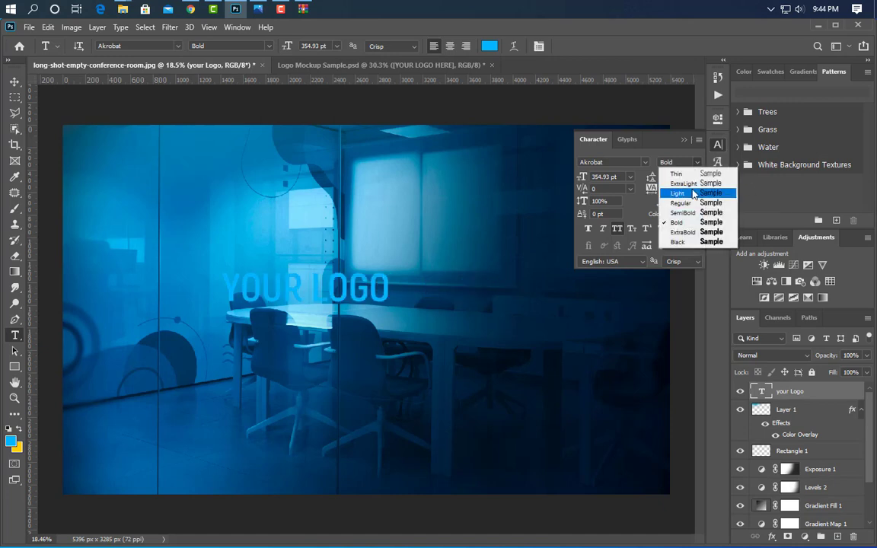
pyautogui.click(690, 242)
pyautogui.click(587, 229)
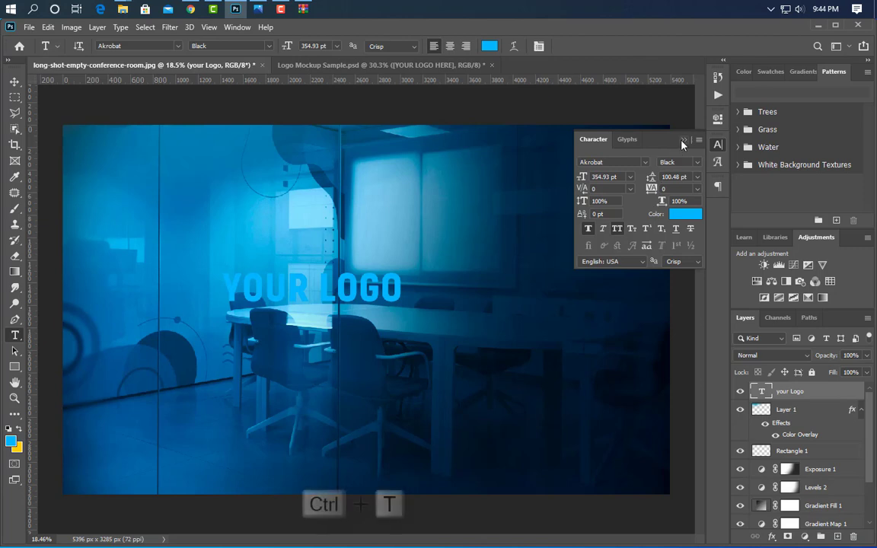
pyautogui.hotkey('ctrl', 't')
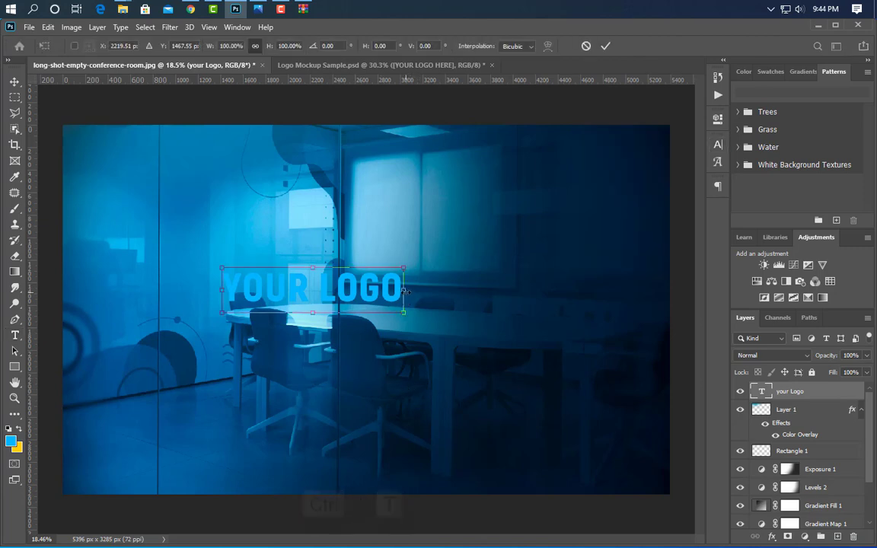
pyautogui.moveTo(401, 285)
pyautogui.mouseDown()
pyautogui.moveTo(542, 280)
pyautogui.moveTo(553, 288)
pyautogui.mouseUp()
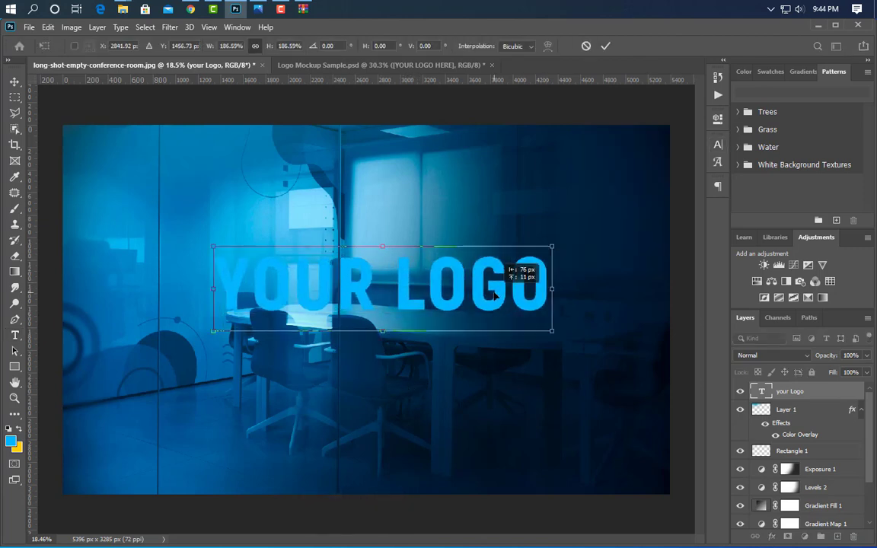
pyautogui.click(606, 47)
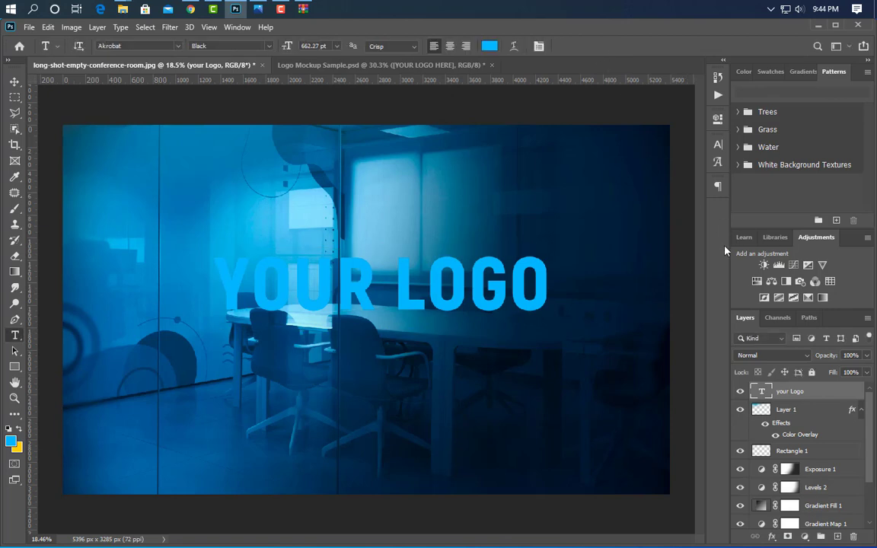
# Colour the word YOUR white.
pyautogui.moveTo(370, 299); pyautogui.dragTo(215, 289)
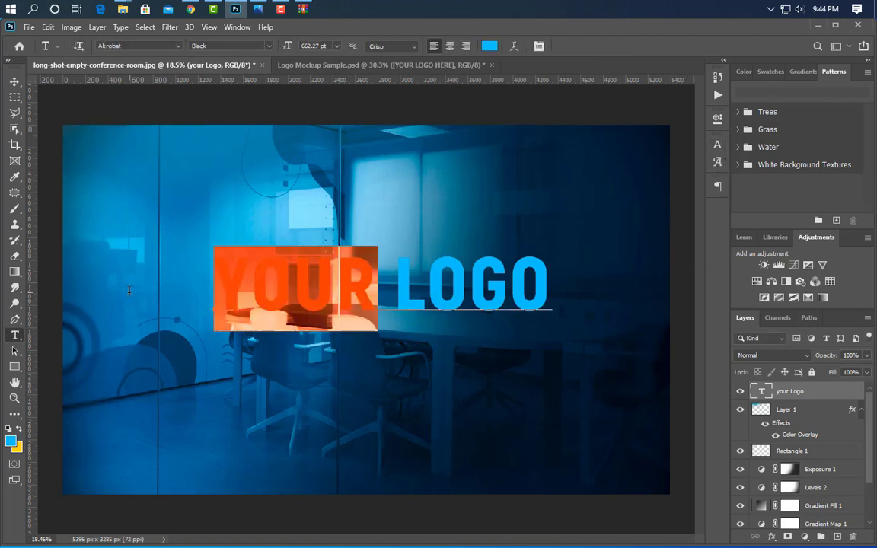
pyautogui.click(717, 144)
pyautogui.click(678, 219)
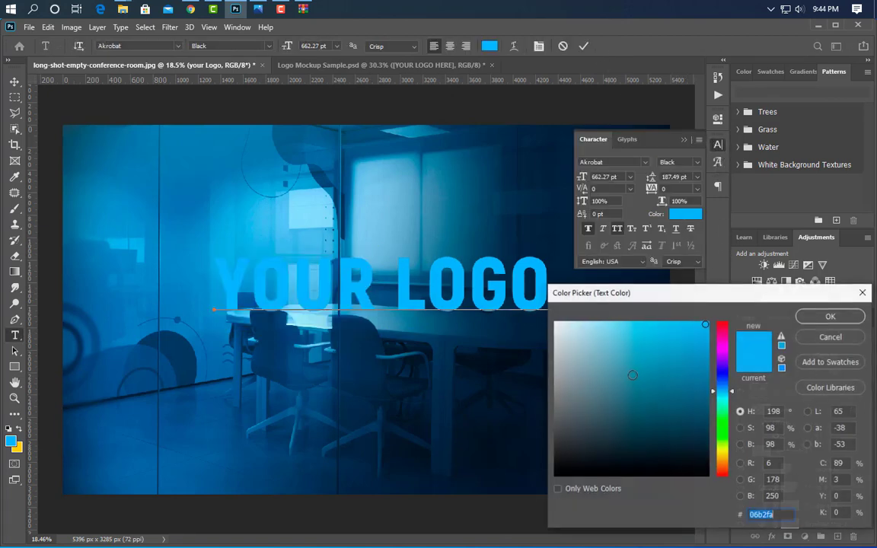
pyautogui.click(556, 323)
pyautogui.click(829, 316)
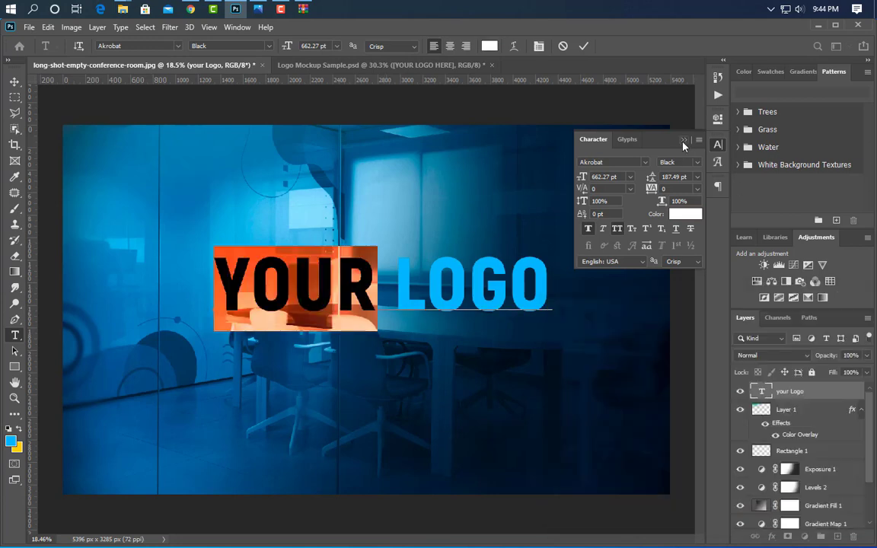
# Colour the word LOGO golden yellow and duplicate the text layer.
pyautogui.click(683, 139)
pyautogui.click(717, 145)
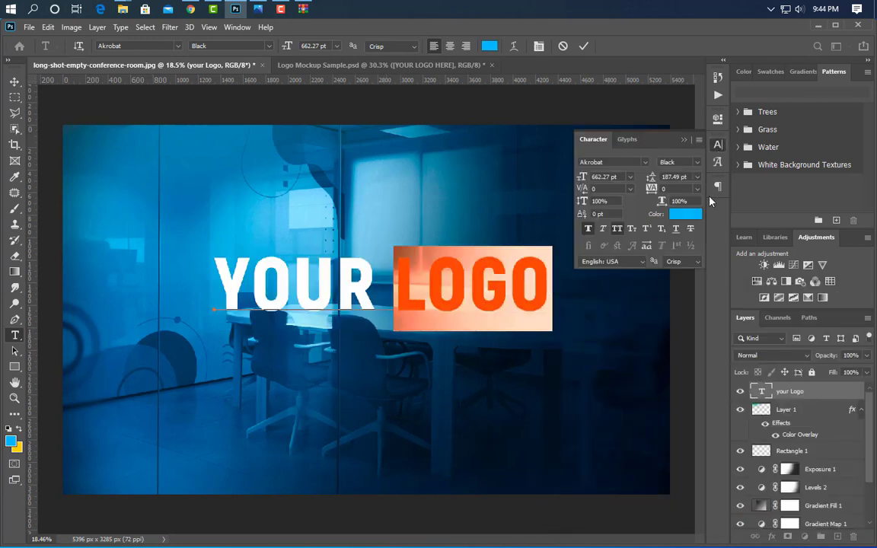
pyautogui.click(684, 214)
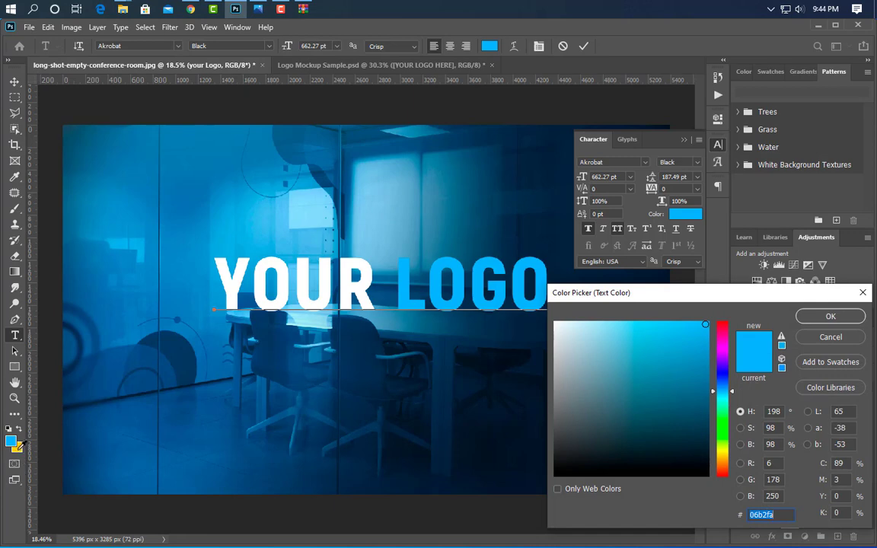
pyautogui.write('ffcc00')
pyautogui.click(830, 316)
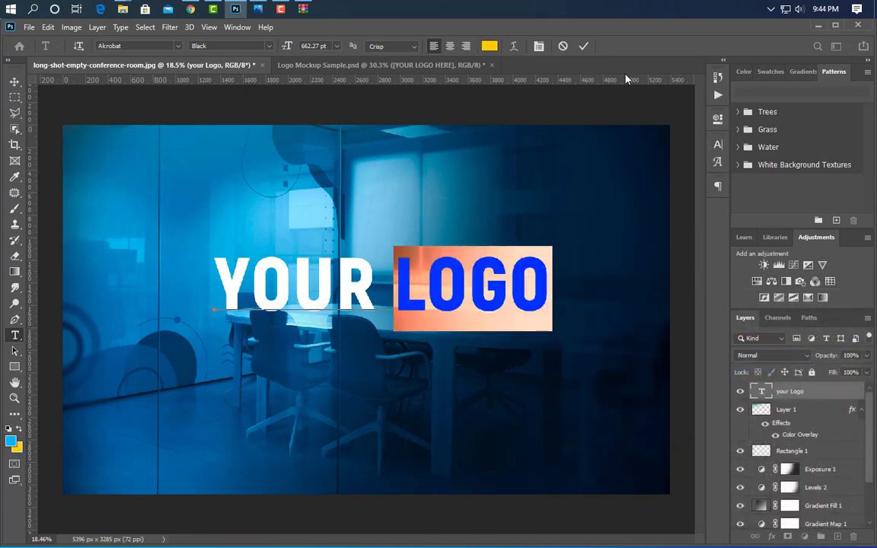
pyautogui.click(583, 46)
pyautogui.moveTo(792, 391); pyautogui.dragTo(837, 536)
# Move the text copy down to a second line and replace its text with MOCKUP.
pyautogui.click(13, 82)
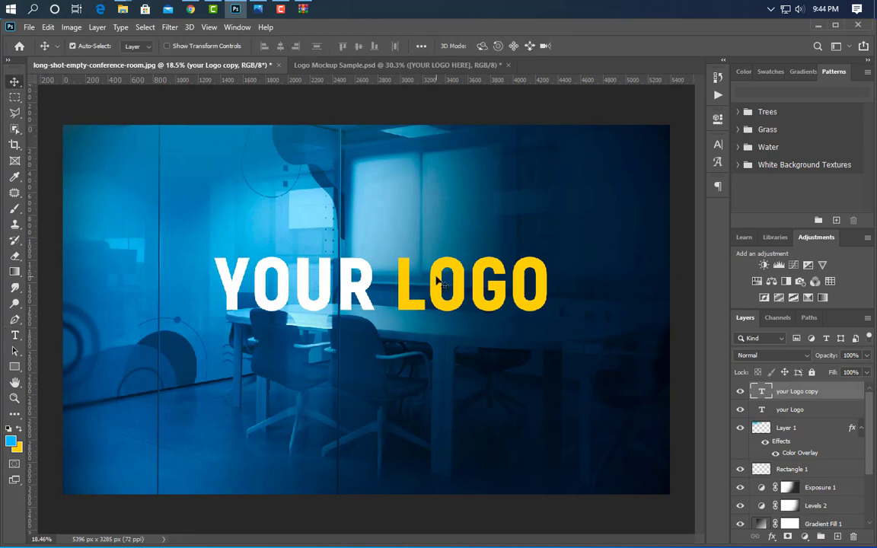
pyautogui.hotkey('shift', 'Down')
pyautogui.hotkey('shift', 'Down')
pyautogui.hotkey('shift', 'Down')
pyautogui.hotkey('shift', 'Down')
pyautogui.hotkey('shift', 'Down')
pyautogui.hotkey('shift', 'Down')
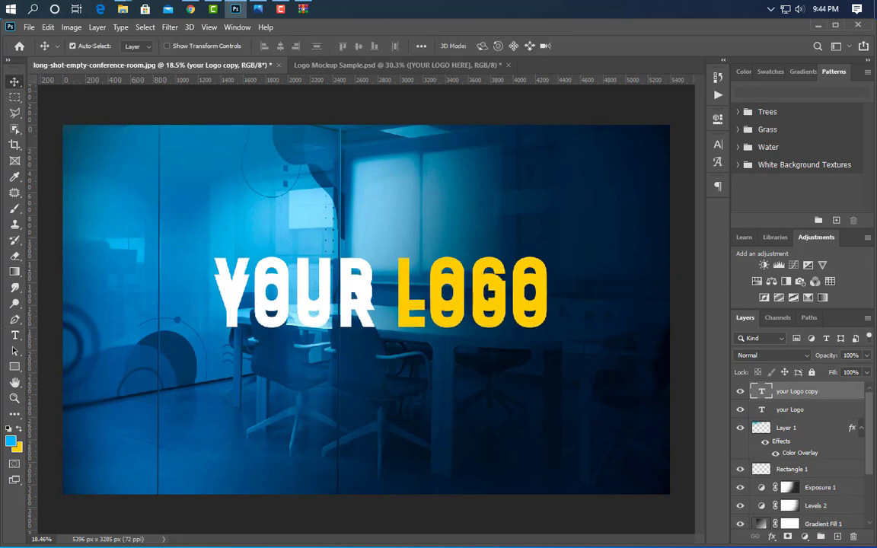
pyautogui.hotkey('shift', 'Down')
pyautogui.hotkey('shift', 'Down')
pyautogui.hotkey('shift', 'Down')
pyautogui.hotkey('shift', 'Down')
pyautogui.hotkey('shift', 'Down')
pyautogui.hotkey('shift', 'Down')
pyautogui.hotkey('shift', 'Down')
pyautogui.hotkey('shift', 'Down')
pyautogui.hotkey('shift', 'Down')
pyautogui.hotkey('shift', 'Down')
pyautogui.hotkey('shift', 'Down')
pyautogui.hotkey('shift', 'Down')
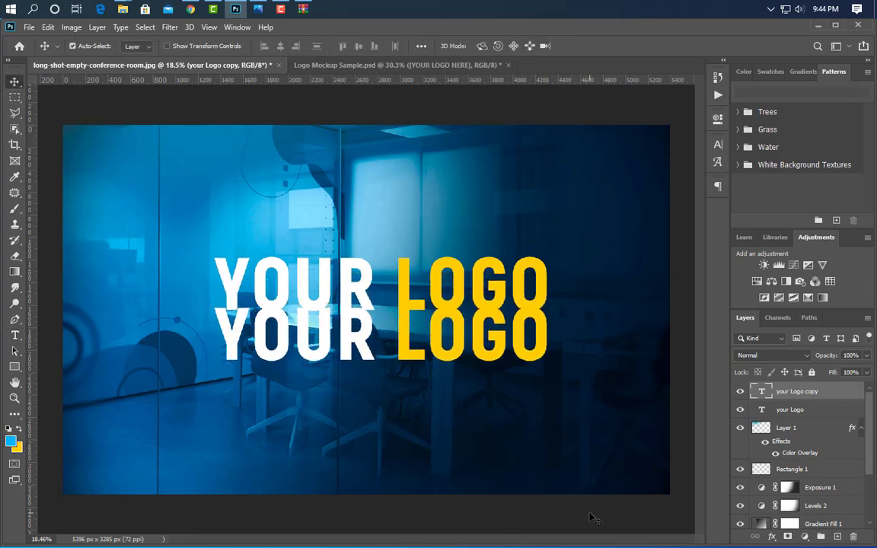
pyautogui.hotkey('shift', 'Down')
pyautogui.hotkey('shift', 'Down')
pyautogui.hotkey('shift', 'Down')
pyautogui.hotkey('shift', 'Down')
pyautogui.hotkey('shift', 'Down')
pyautogui.hotkey('shift', 'Down')
pyautogui.press('t')
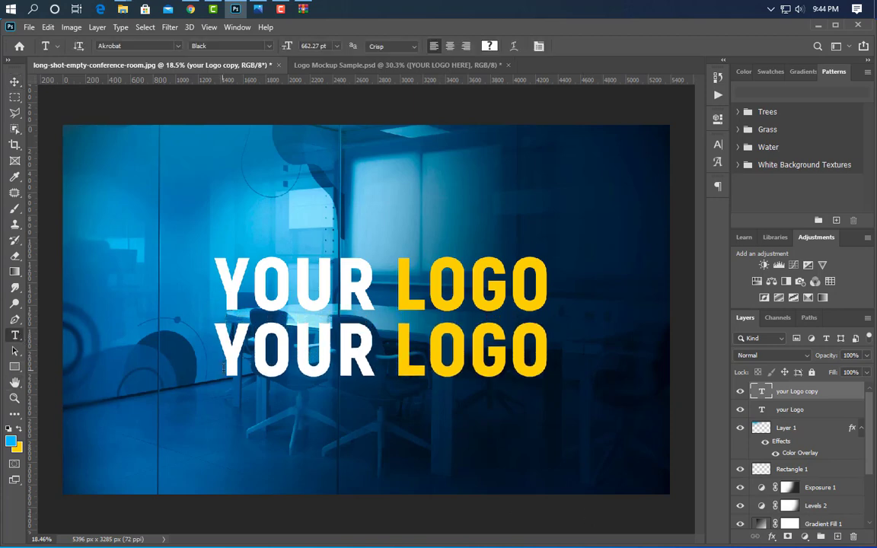
pyautogui.moveTo(223, 364); pyautogui.dragTo(626, 357)
pyautogui.write('MO')
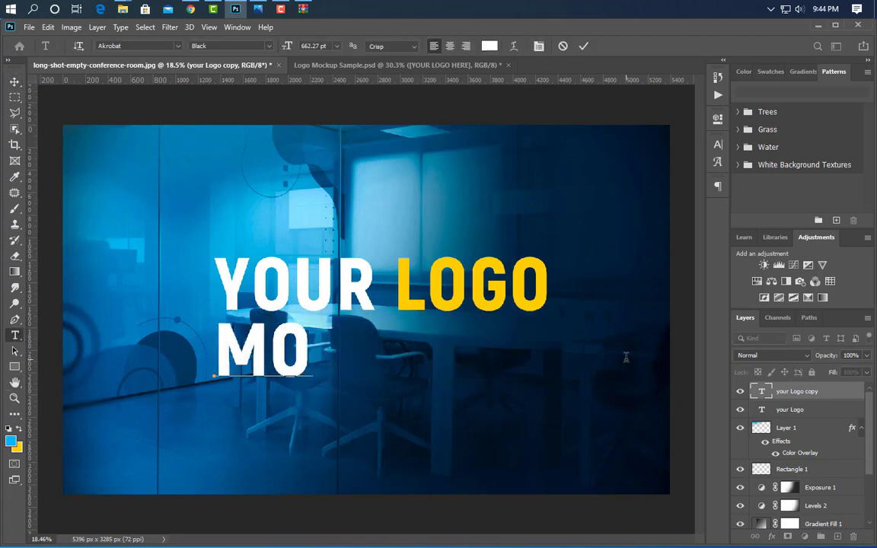
pyautogui.write('CKUP')
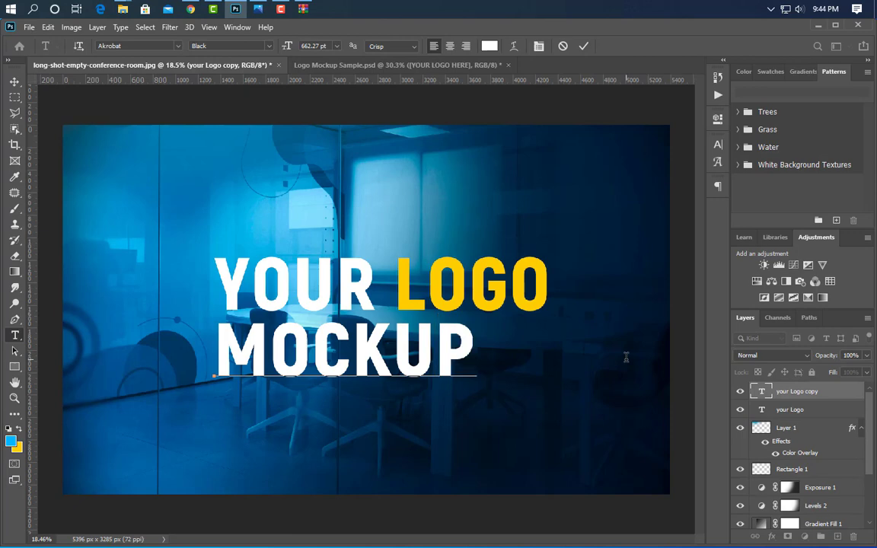
pyautogui.click(583, 47)
# Enlarge MOCKUP to about 127% and set it in Bold weight with faux bold off.
pyautogui.hotkey('ctrl', 't')
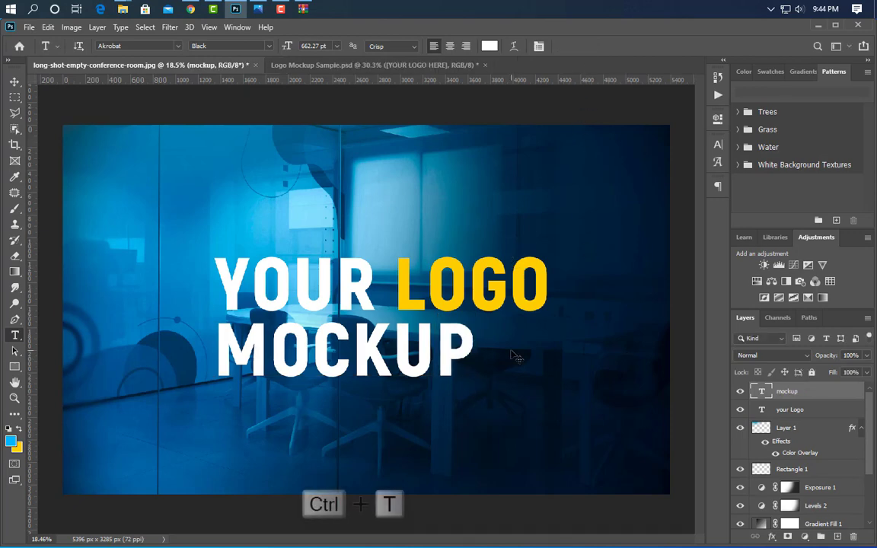
pyautogui.moveTo(480, 354); pyautogui.dragTo(552, 354)
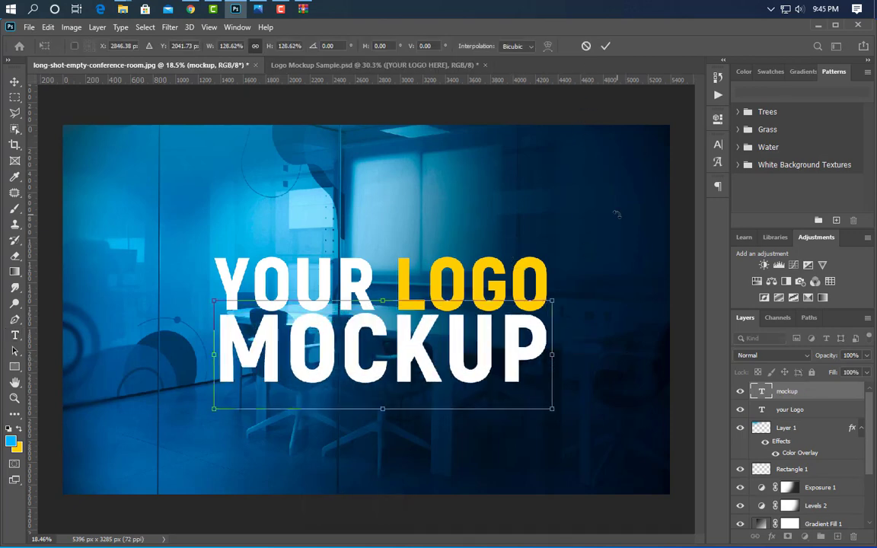
pyautogui.click(605, 46)
pyautogui.click(718, 144)
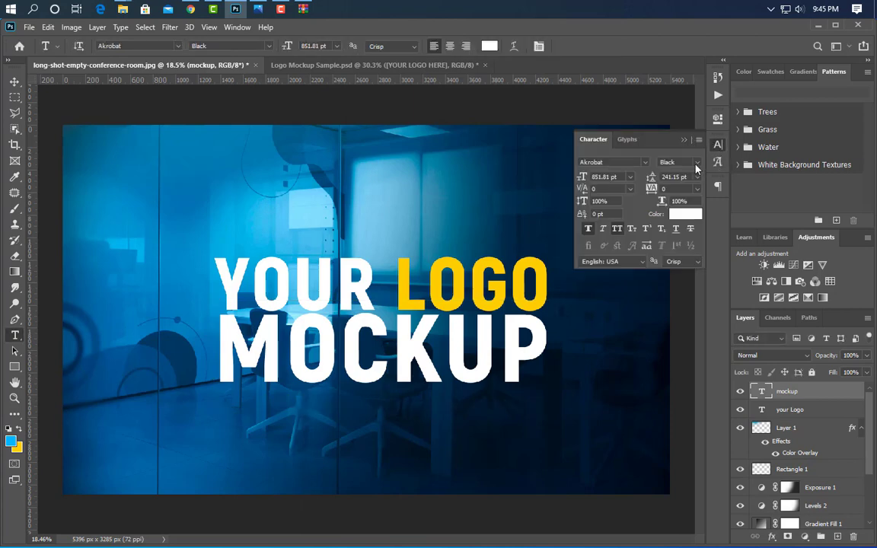
pyautogui.click(696, 162)
pyautogui.click(685, 231)
pyautogui.click(588, 229)
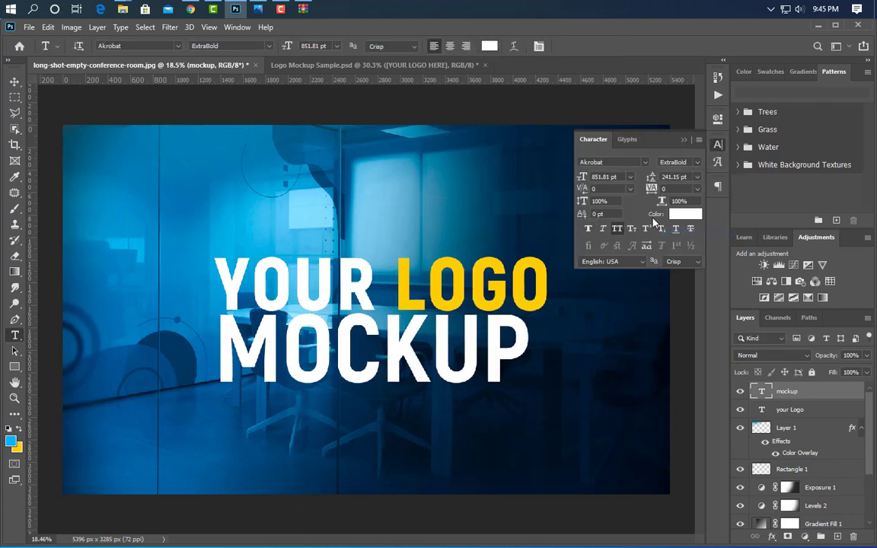
pyautogui.click(696, 162)
pyautogui.click(689, 221)
# Scale MOCKUP to about 109%, nudge it down, and colour it cyan #1fe1fe.
pyautogui.hotkey('ctrl', 't')
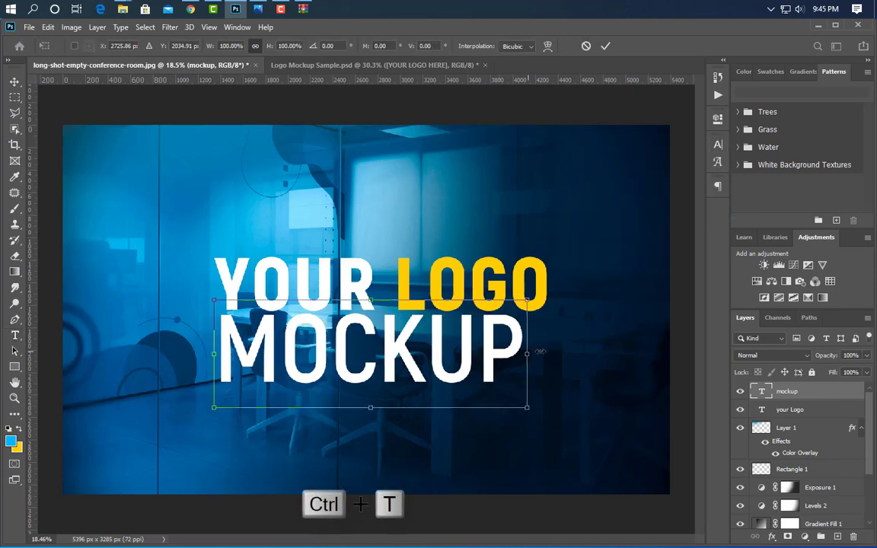
pyautogui.moveTo(524, 407); pyautogui.dragTo(551, 417)
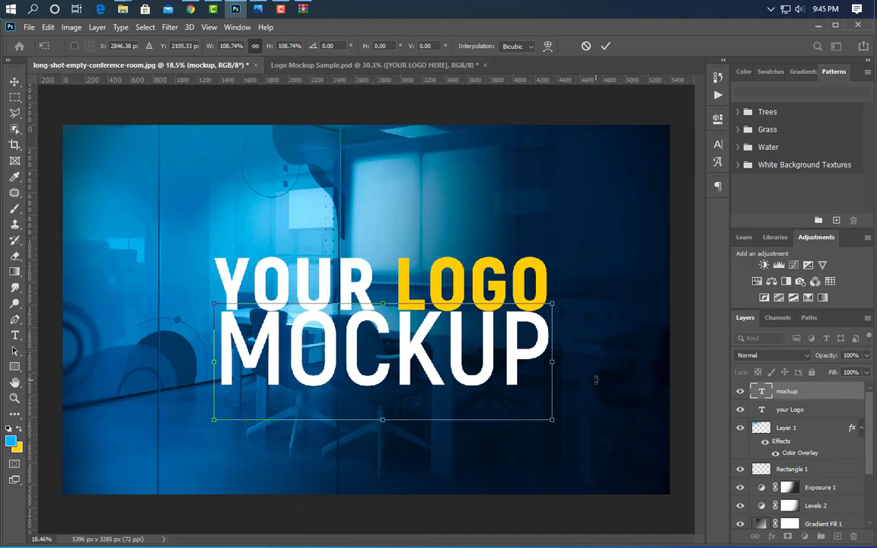
pyautogui.hotkey('shift', 'Down')
pyautogui.hotkey('shift', 'Down')
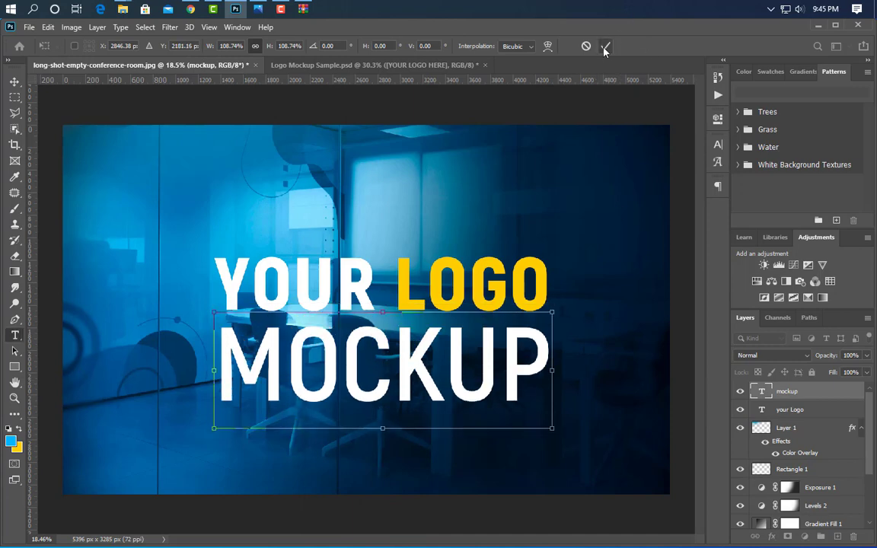
pyautogui.click(605, 46)
pyautogui.click(717, 144)
pyautogui.click(696, 213)
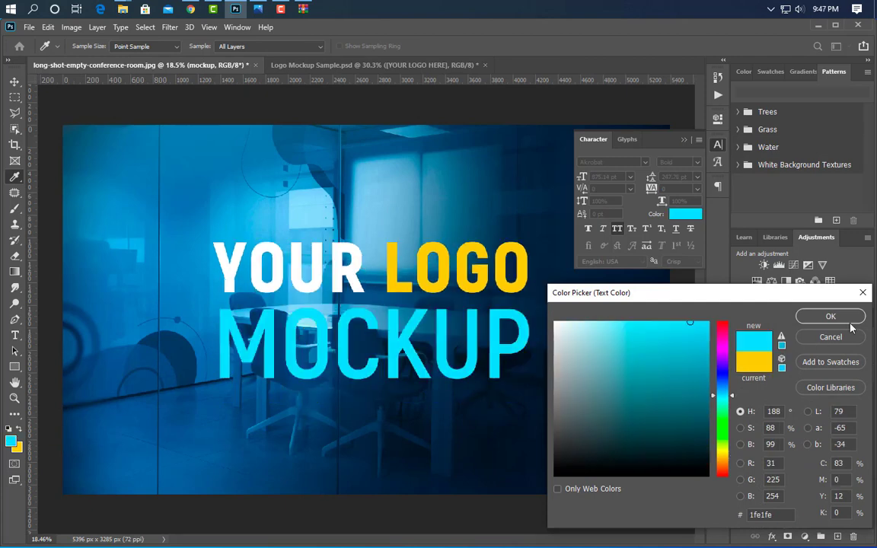
pyautogui.click(830, 316)
# Convert the logo text group into a smart object.
pyautogui.click(683, 139)
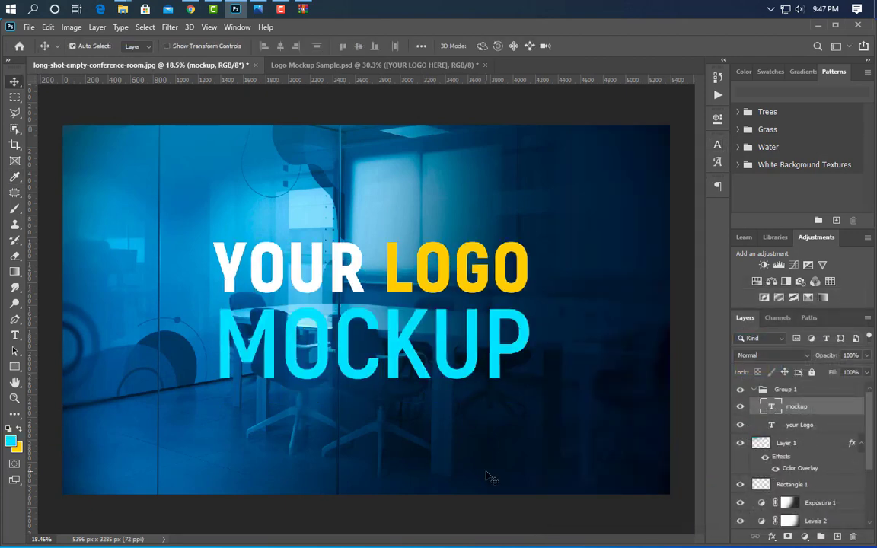
pyautogui.rightClick(821, 397)
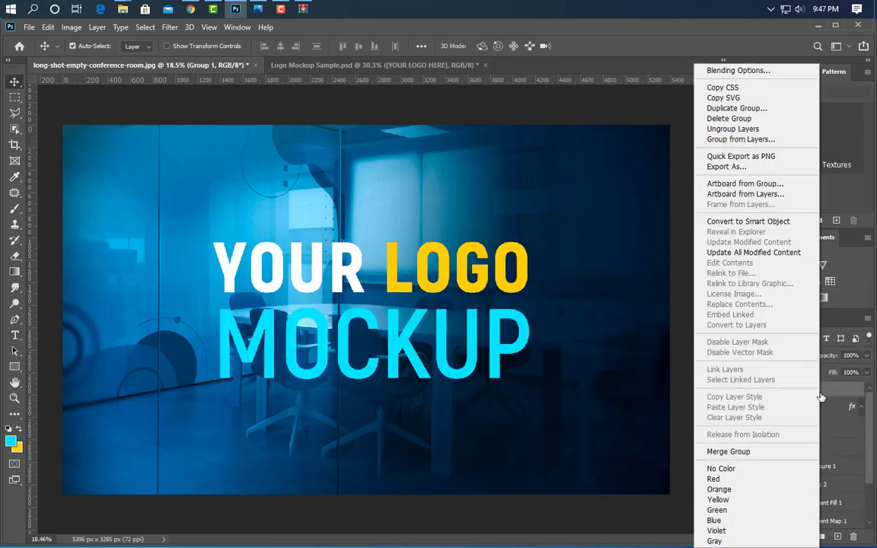
pyautogui.click(748, 222)
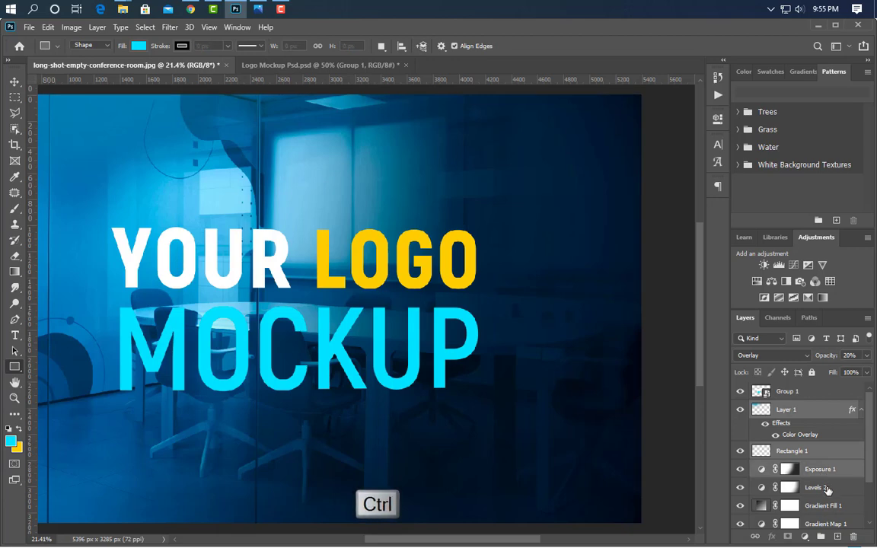
# Group the background layers from Rectangle 1 down to Layer 0.
pyautogui.scroll(-3, 825, 478)
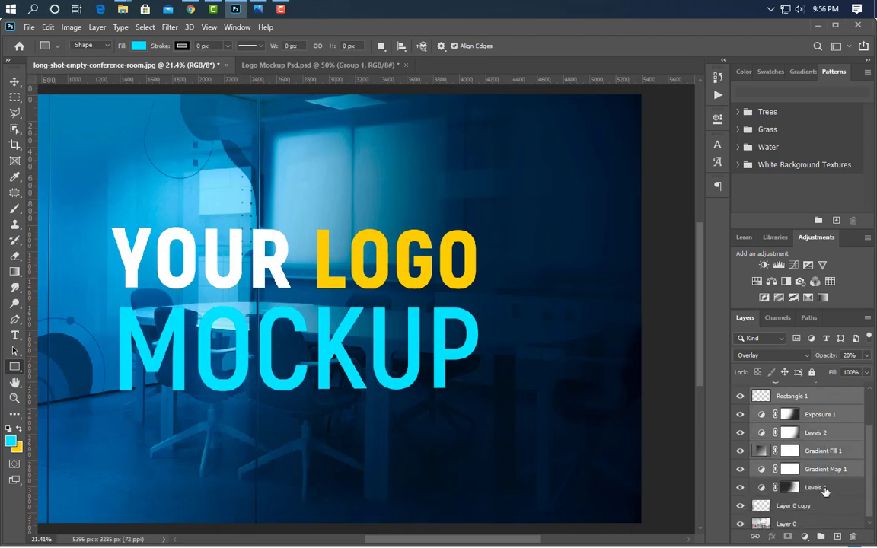
pyautogui.scroll(-1, 825, 495)
pyautogui.keyDown('shift'); pyautogui.click(825, 514); pyautogui.keyUp('shift')
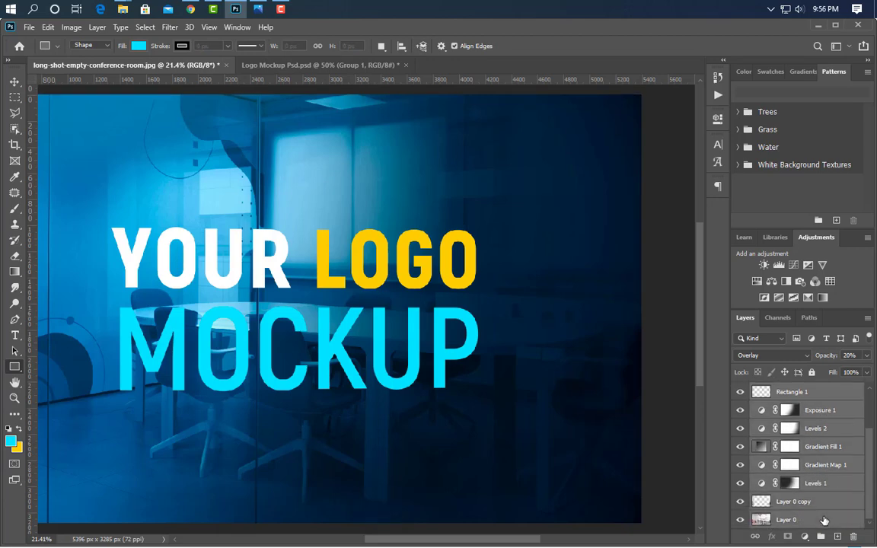
pyautogui.hotkey('ctrl', 'g')
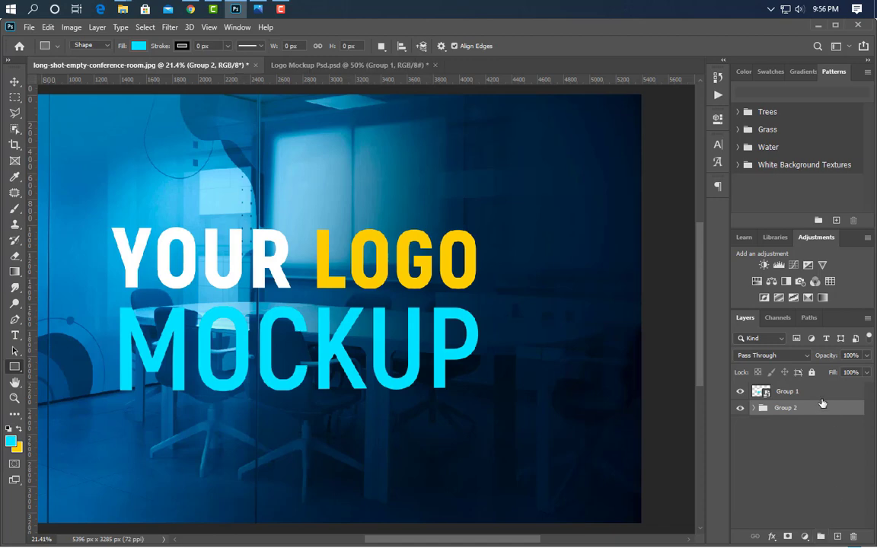
# Set Group 1 to 40% opacity and 0% fill.
pyautogui.click(847, 391)
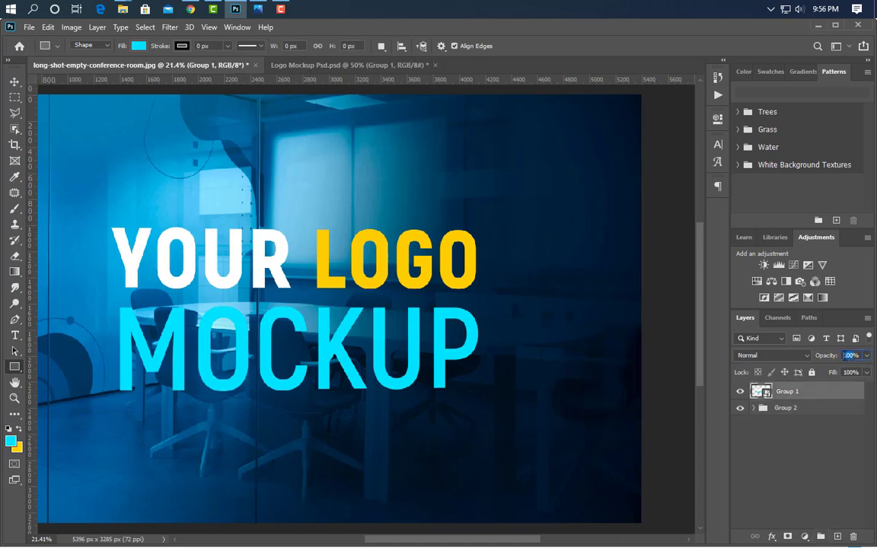
pyautogui.write('40')
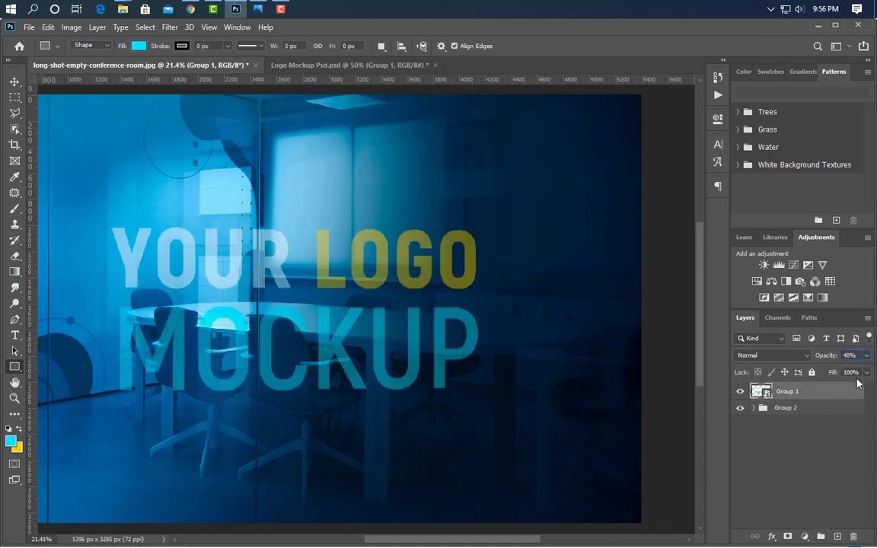
pyautogui.write('0')
pyautogui.press('Return')
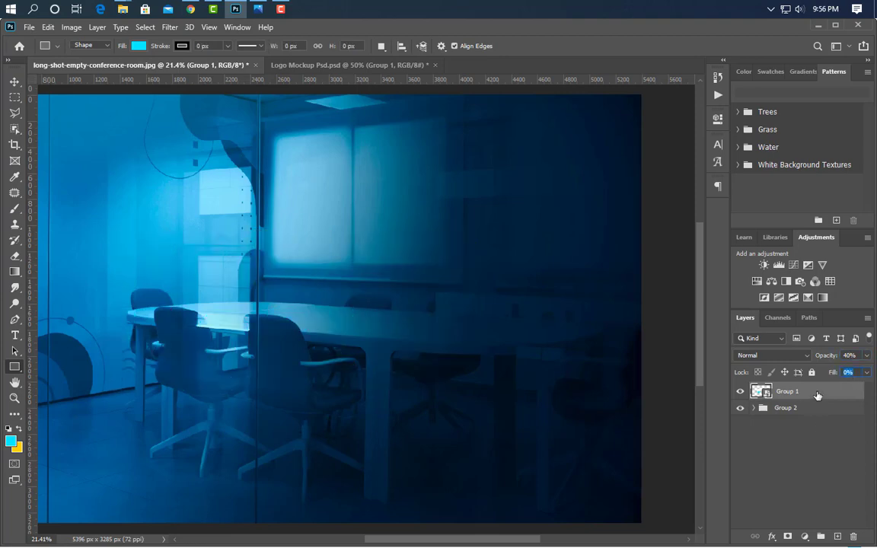
pyautogui.rightClick(817, 394)
# Give Group 1 a dark grey #2a2929 Color Overlay.
pyautogui.click(707, 36)
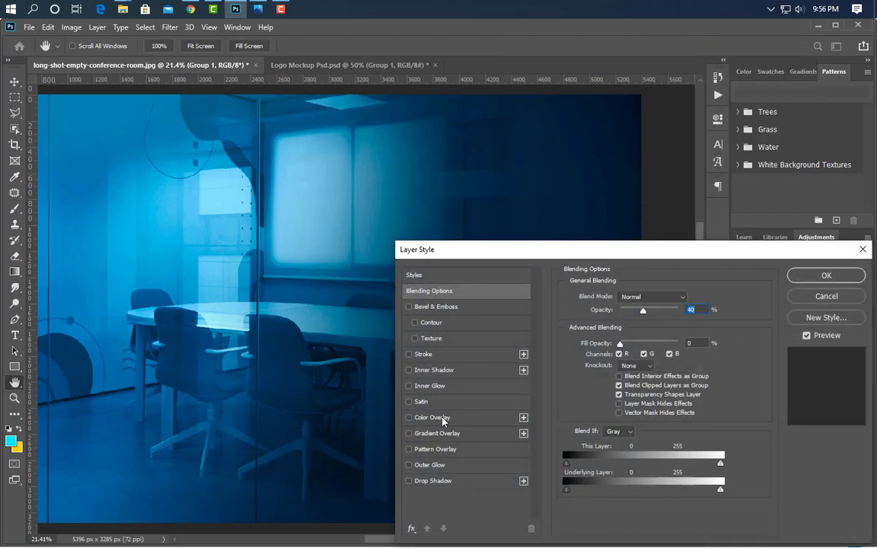
pyautogui.click(465, 420)
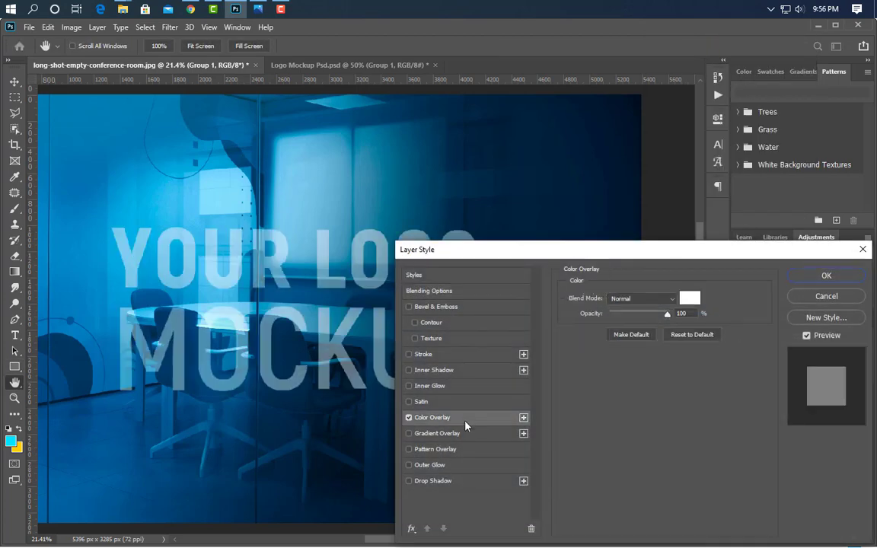
pyautogui.click(689, 297)
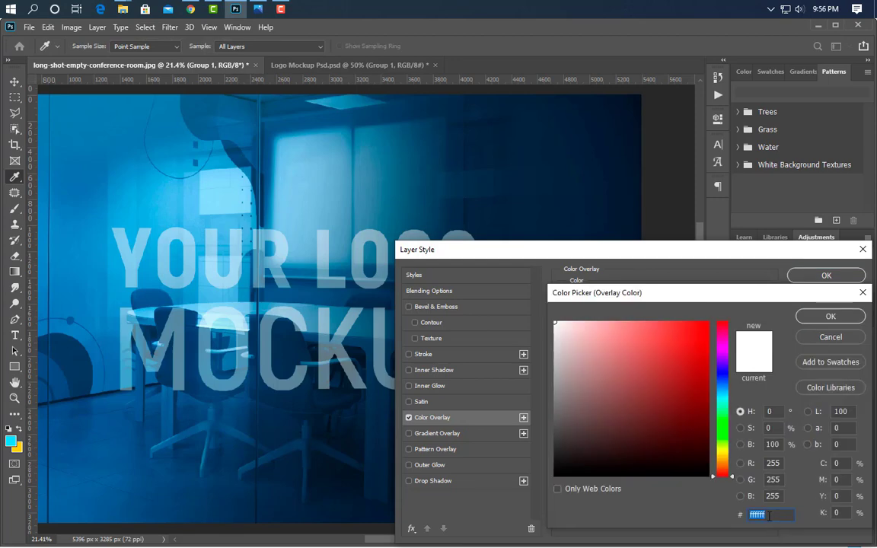
pyautogui.write('2')
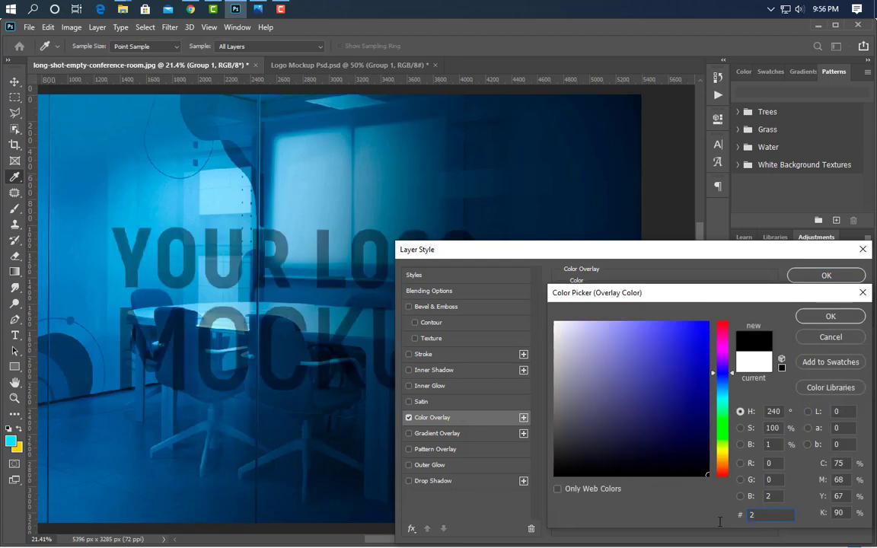
pyautogui.write('a292')
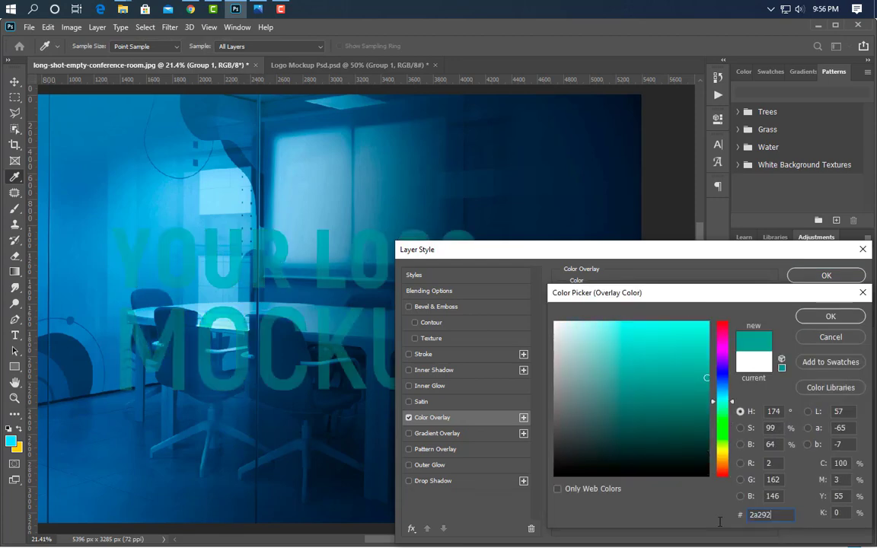
pyautogui.write('9')
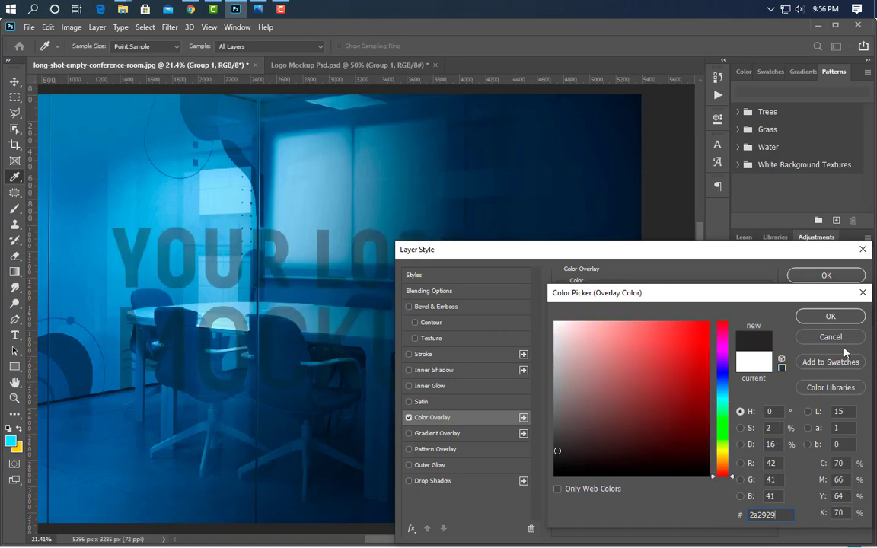
pyautogui.click(829, 316)
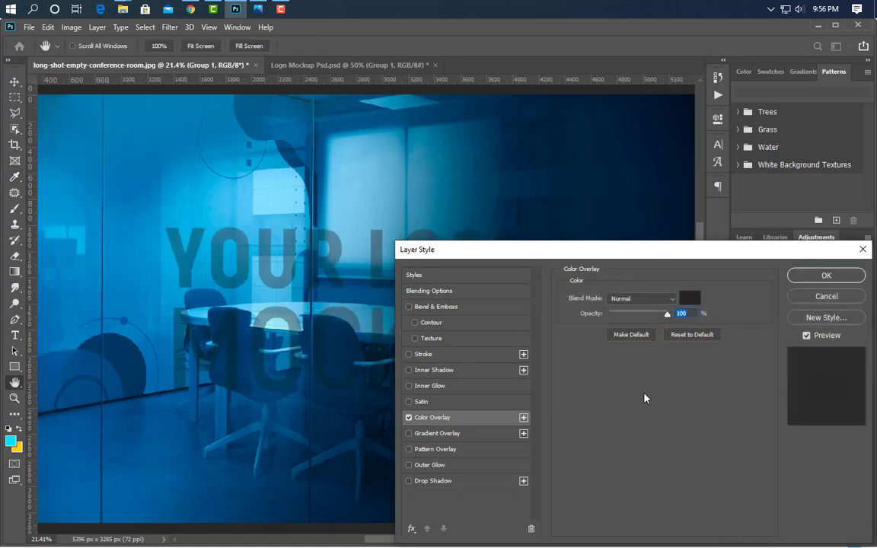
# Add a Multiply drop shadow to Group 1 with 66% opacity, 0° angle and 8 px distance.
pyautogui.click(432, 480)
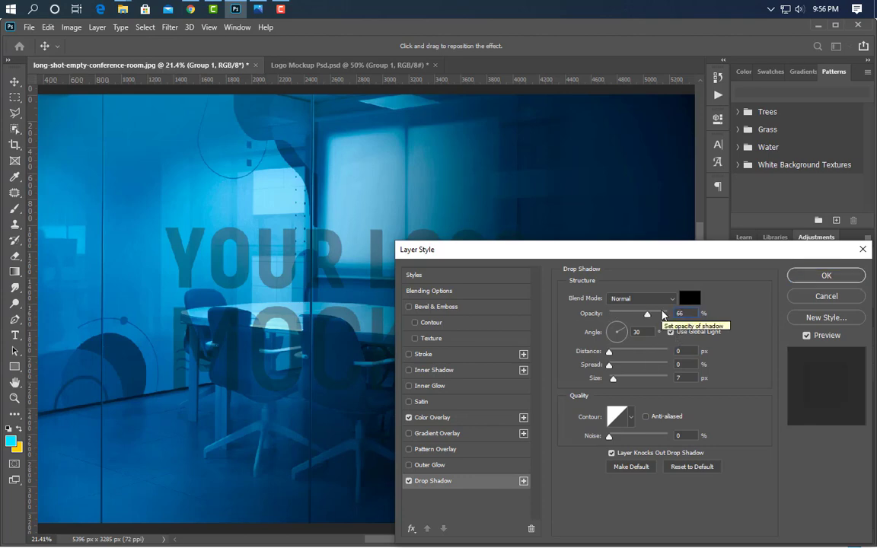
pyautogui.write('66')
pyautogui.press('Tab')
pyautogui.write('0')
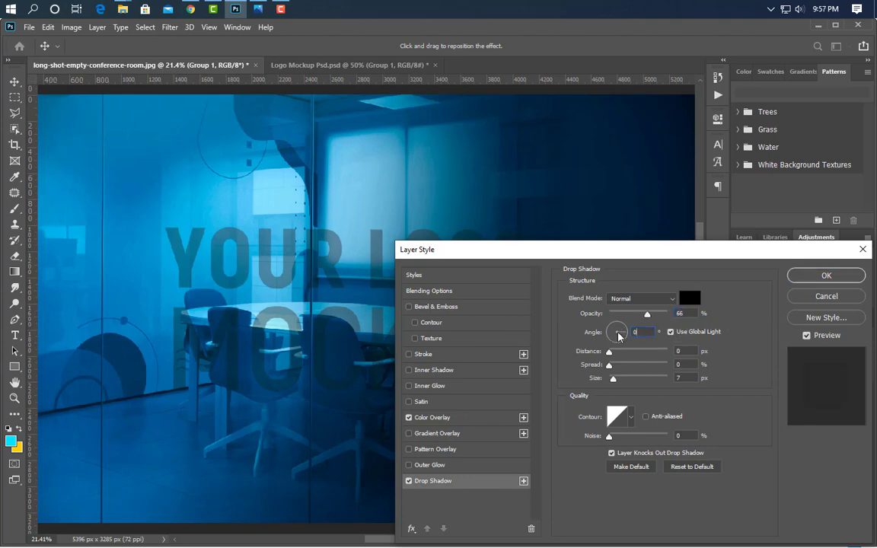
pyautogui.press('Tab')
pyautogui.write('8')
pyautogui.press('Tab')
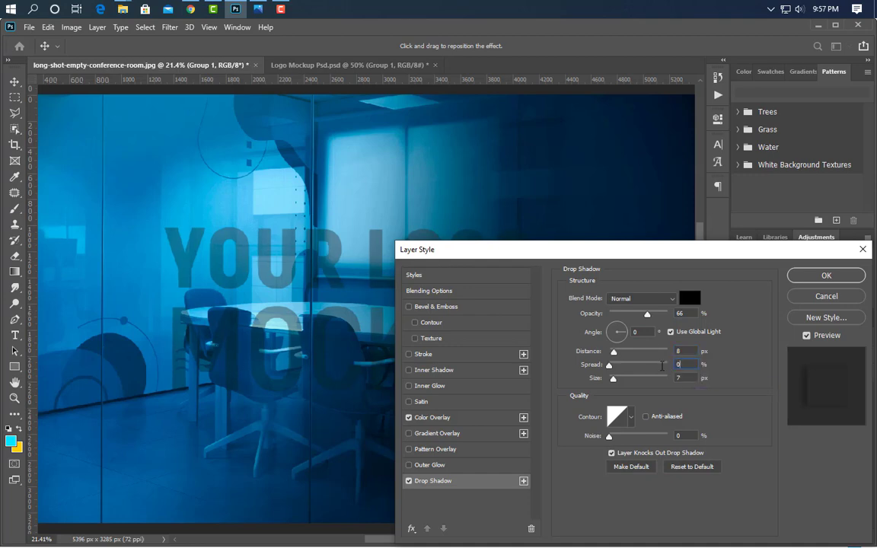
pyautogui.press('Tab')
pyautogui.click(661, 299)
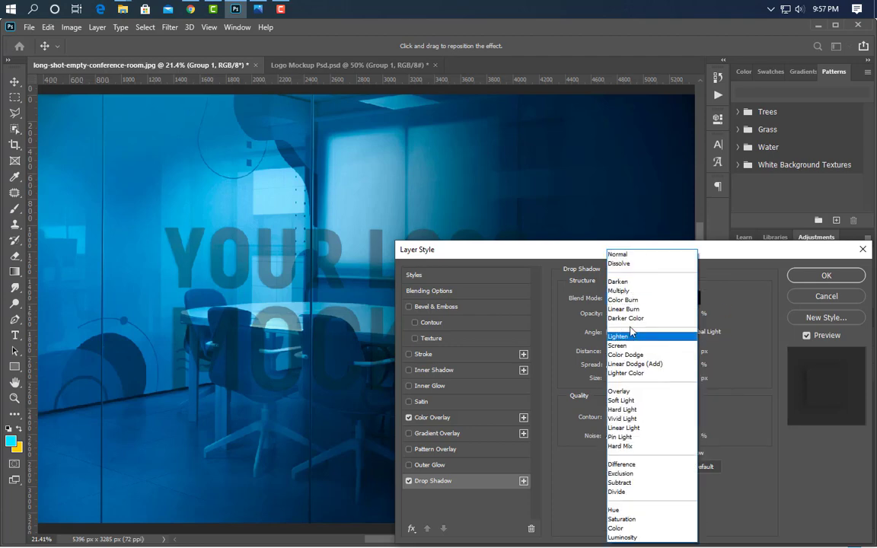
pyautogui.click(661, 290)
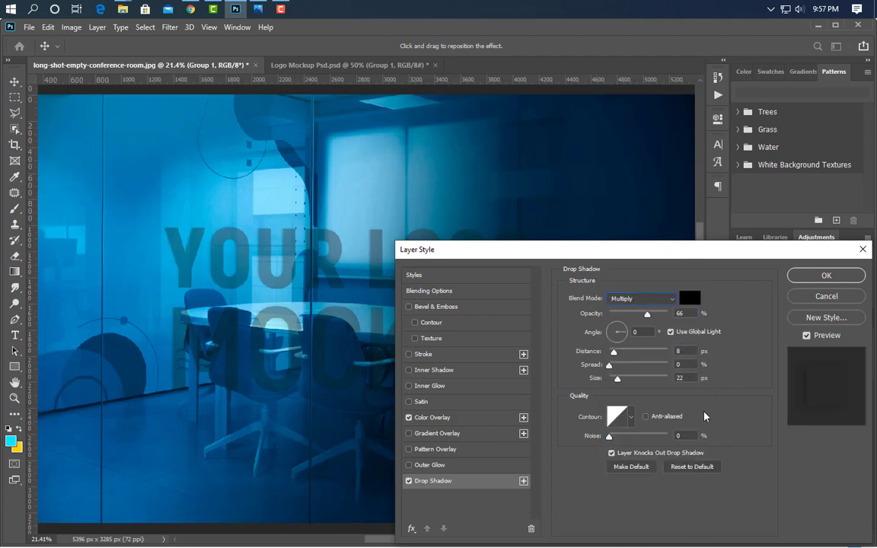
pyautogui.click(822, 278)
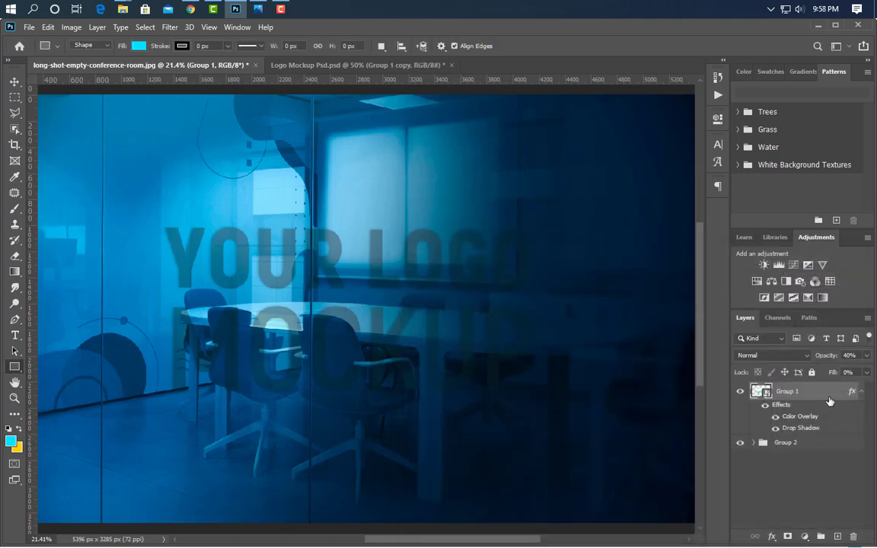
# Duplicate Group 1 as Group 1 copy.
pyautogui.rightClick(757, 392)
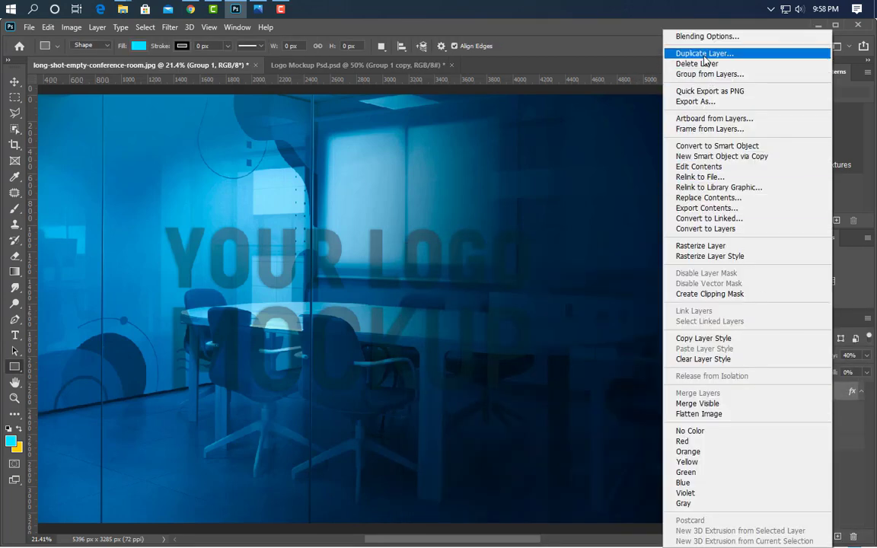
pyautogui.click(670, 55)
pyautogui.click(536, 163)
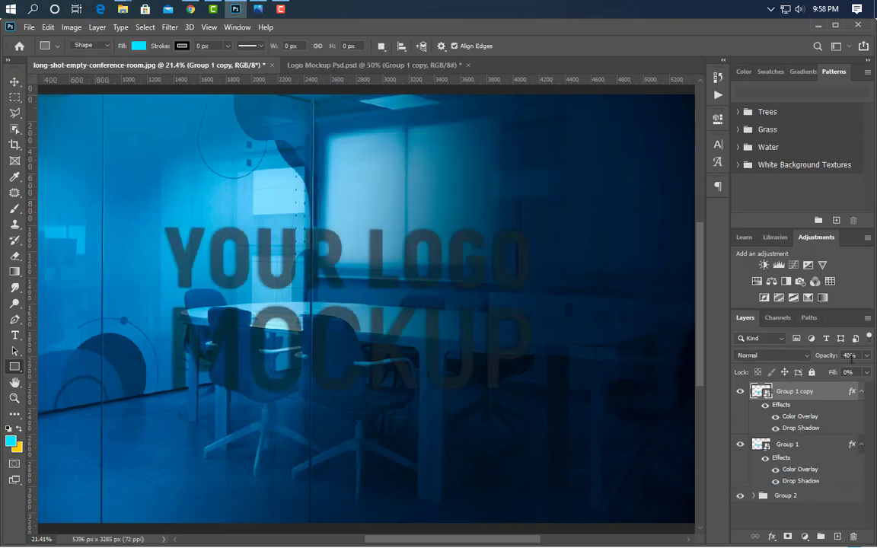
# Set Group 1 copy to 100% opacity and fill, drop shadow 50% opacity, 30 px distance, 20 px size.
pyautogui.write('100')
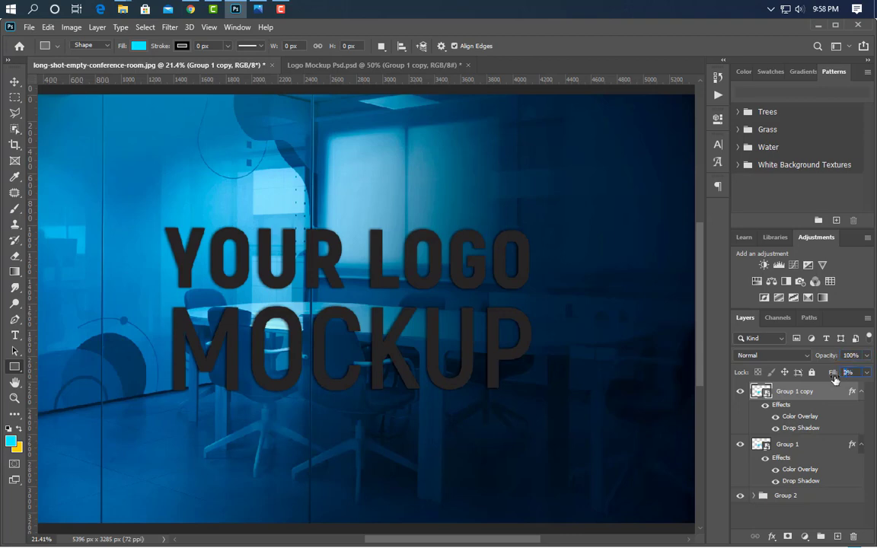
pyautogui.write('100')
pyautogui.doubleClick(800, 428)
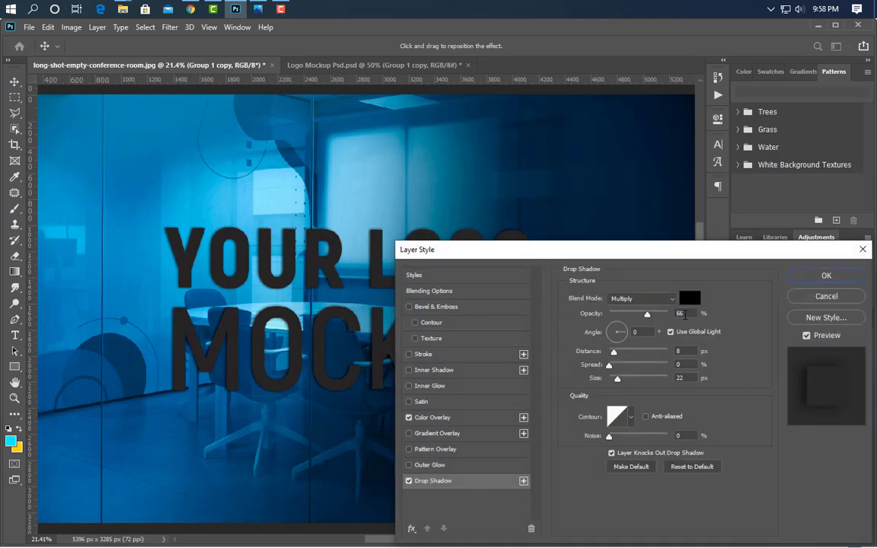
pyautogui.write('50')
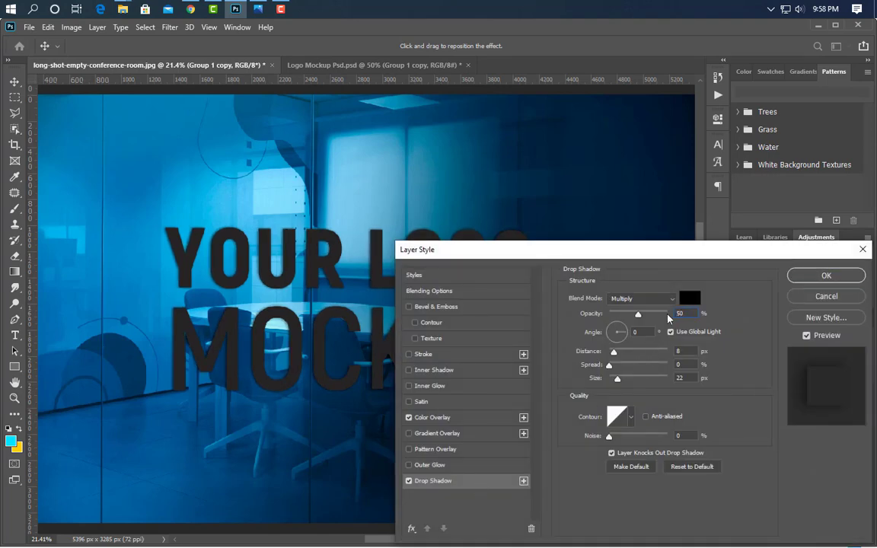
pyautogui.doubleClick(681, 351)
pyautogui.write('30')
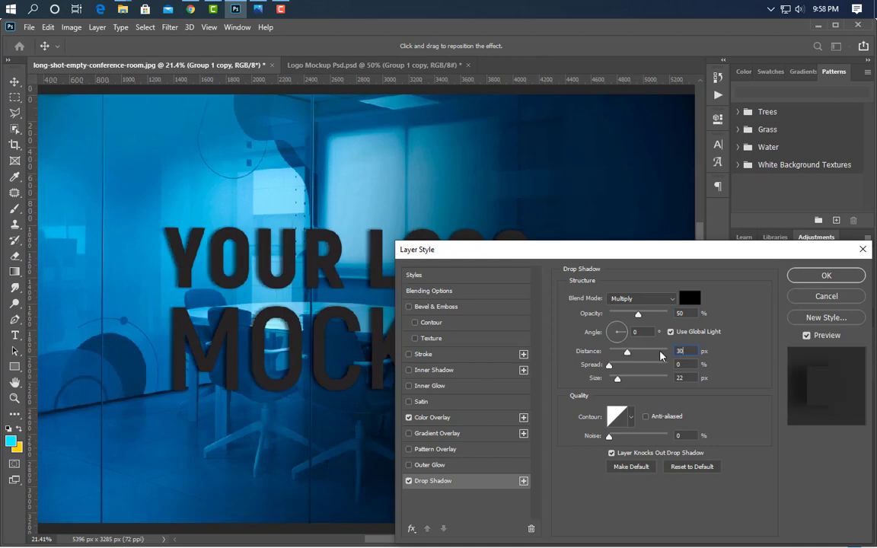
pyautogui.doubleClick(679, 378)
pyautogui.write('20')
pyautogui.click(815, 277)
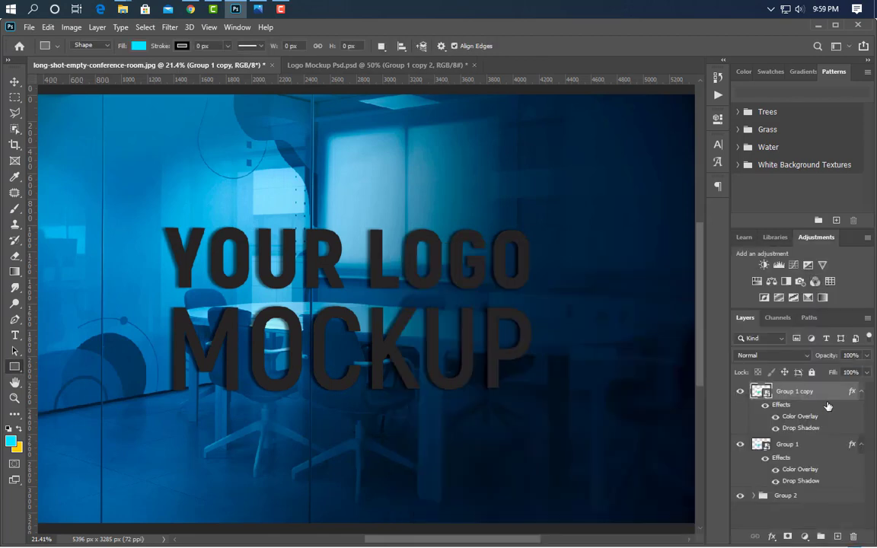
# Duplicate Group 1 copy as Group 1 copy 2.
pyautogui.rightClick(829, 394)
pyautogui.click(700, 53)
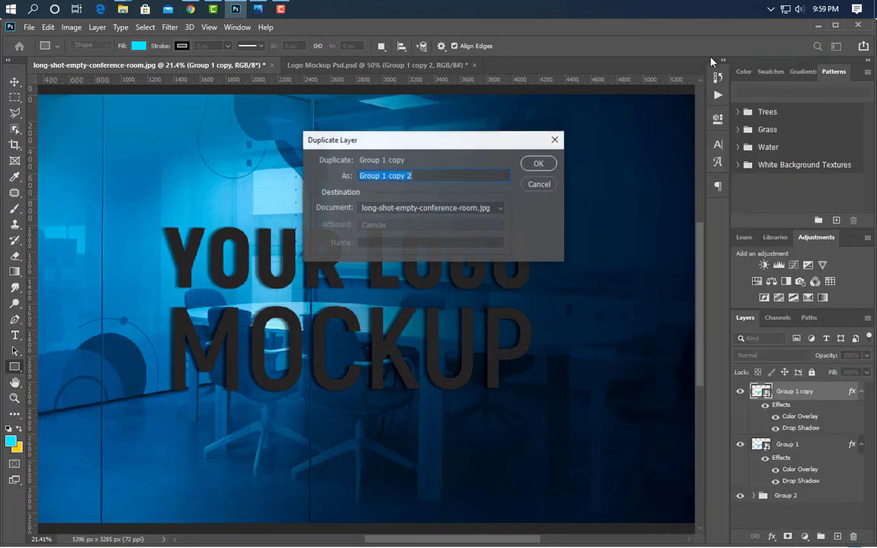
pyautogui.click(555, 165)
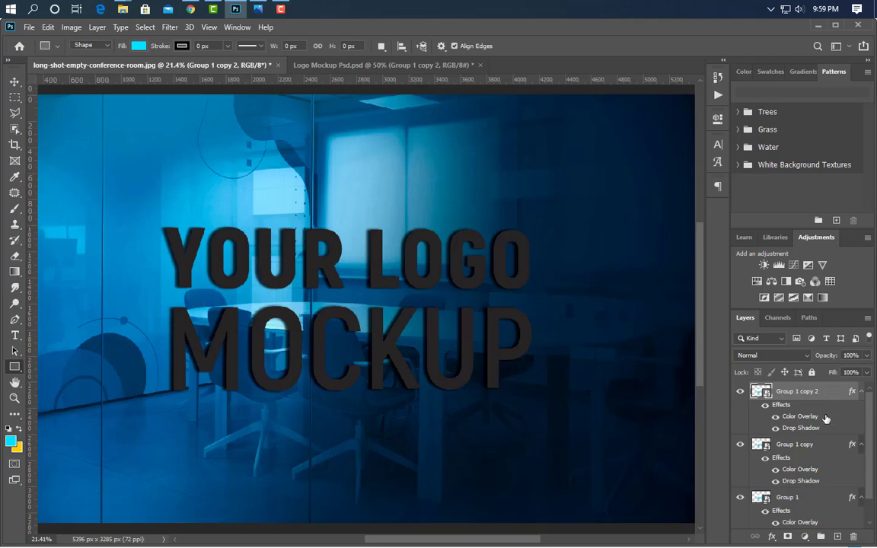
# Set Group 1 copy 2's drop shadow to 75% opacity, 6 px distance and 15 px size.
pyautogui.rightClick(827, 394)
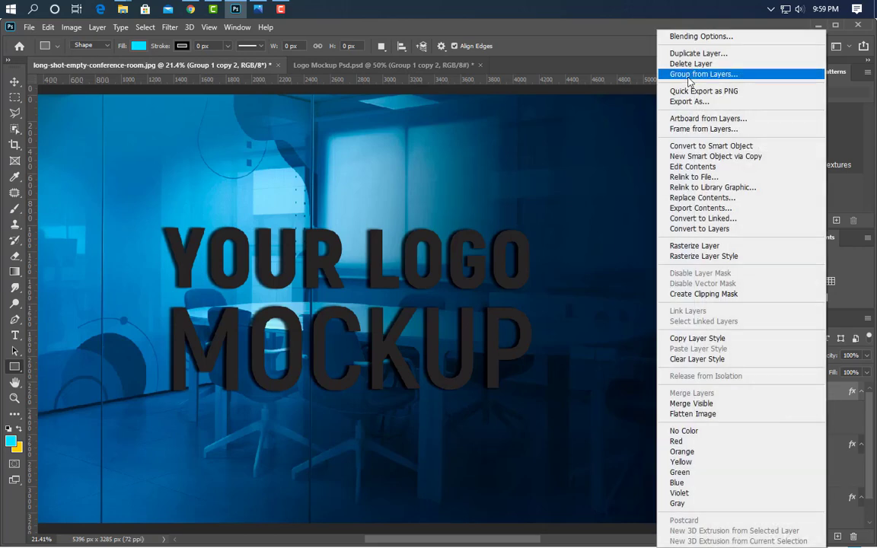
pyautogui.click(688, 36)
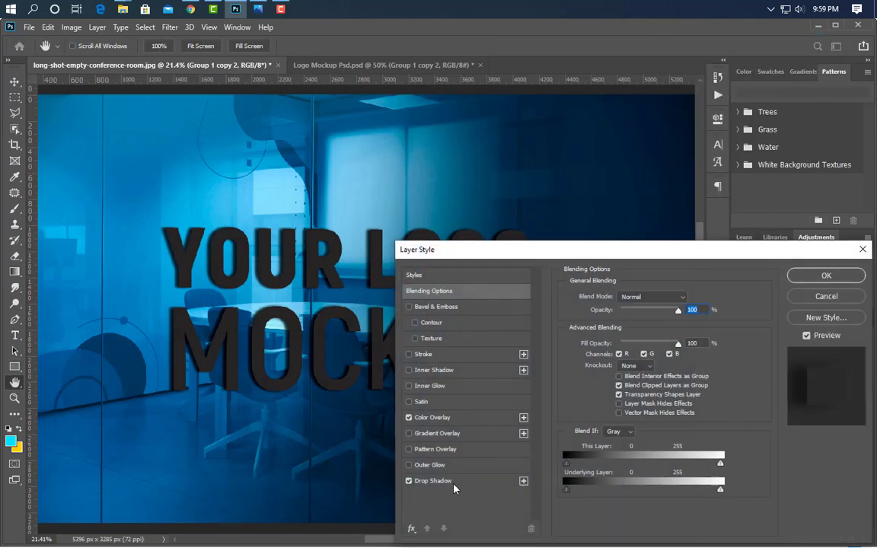
pyautogui.click(454, 484)
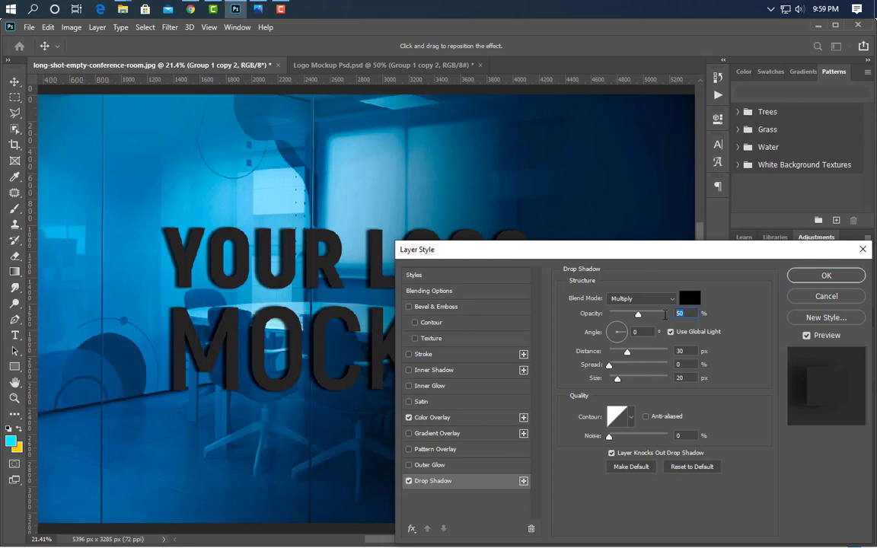
pyautogui.write('75')
pyautogui.doubleClick(685, 351)
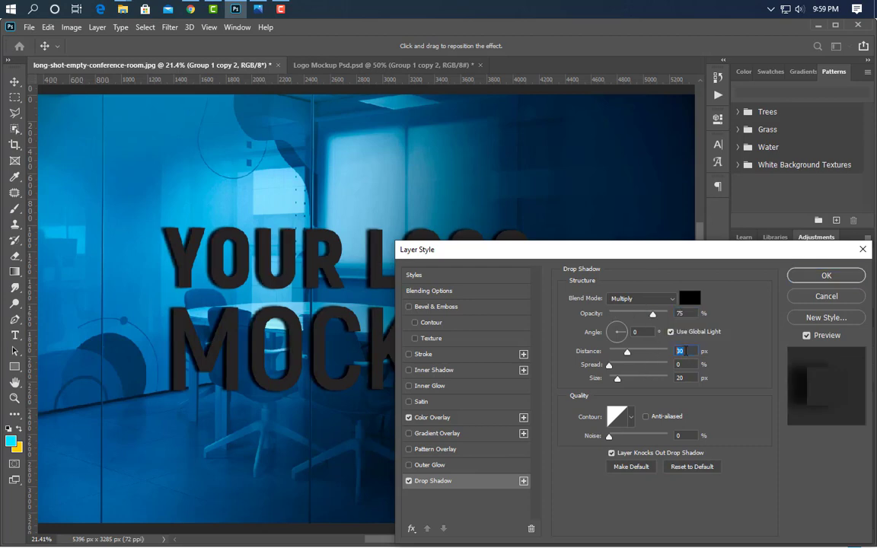
pyautogui.write('6')
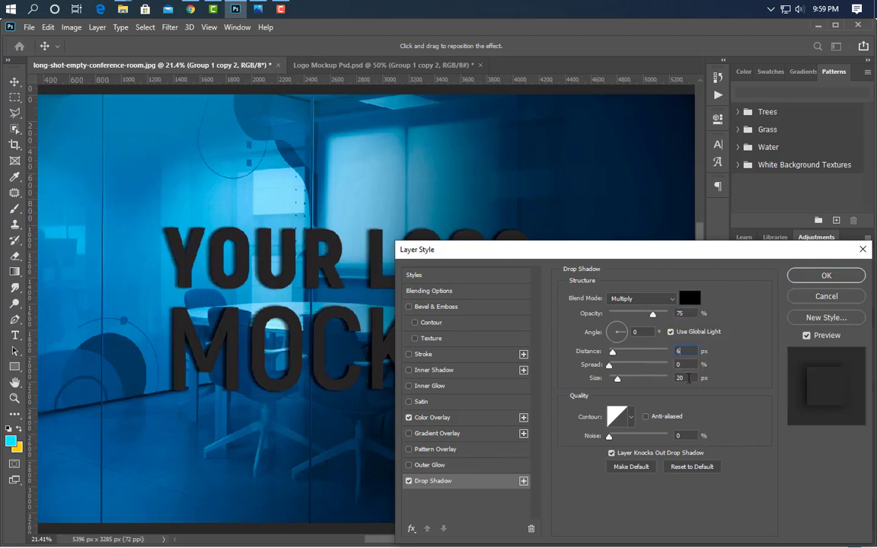
pyautogui.doubleClick(681, 379)
pyautogui.write('15')
pyautogui.click(831, 276)
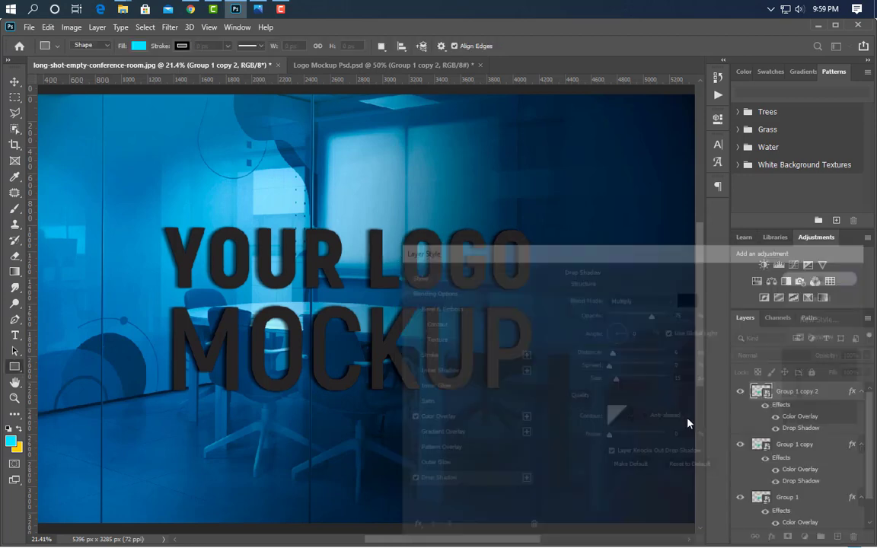
# Duplicate Group 1 copy 2 as Group 1 copy 3.
pyautogui.rightClick(822, 391)
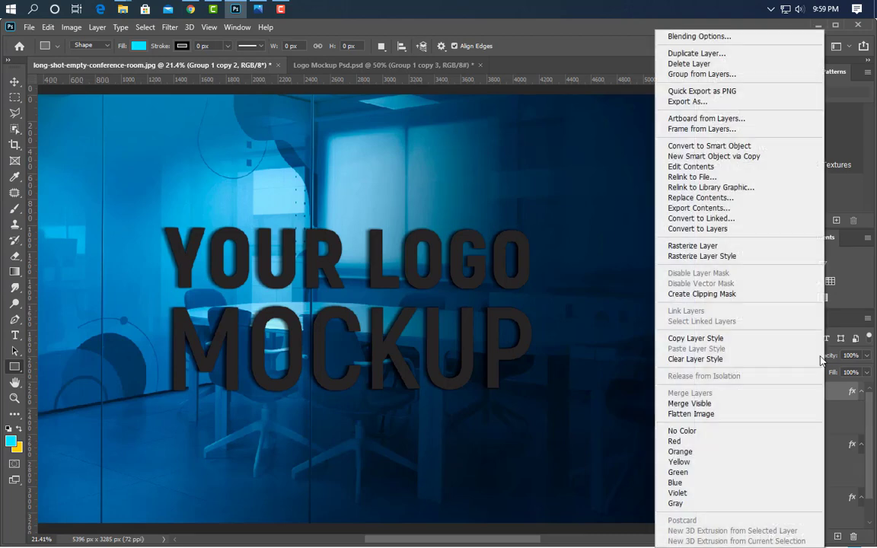
pyautogui.click(708, 54)
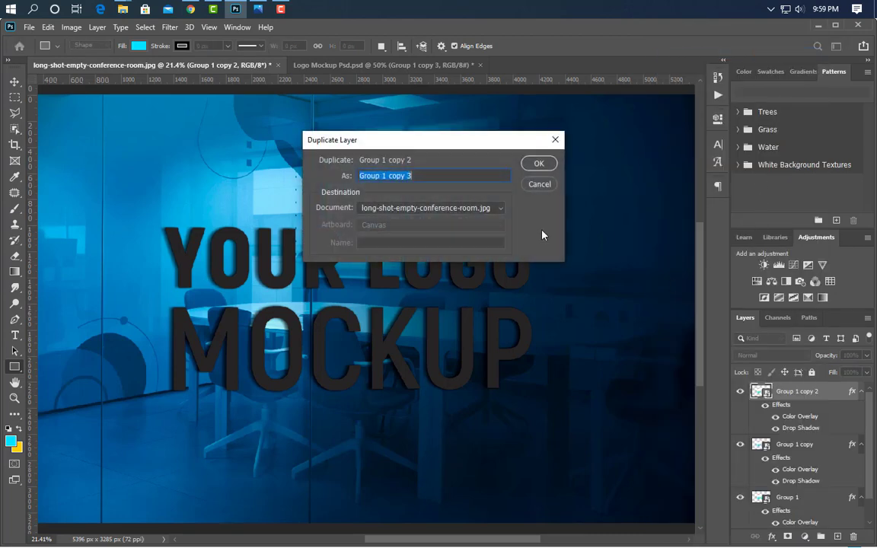
pyautogui.click(538, 162)
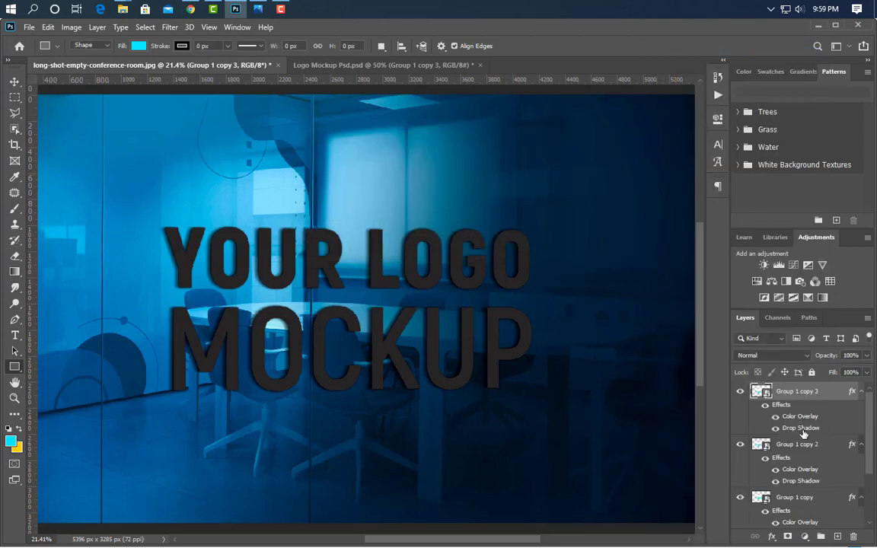
# Set copy 3's drop shadow to 100% opacity, 5 px distance, 7% spread, 17 px size.
pyautogui.doubleClick(800, 428)
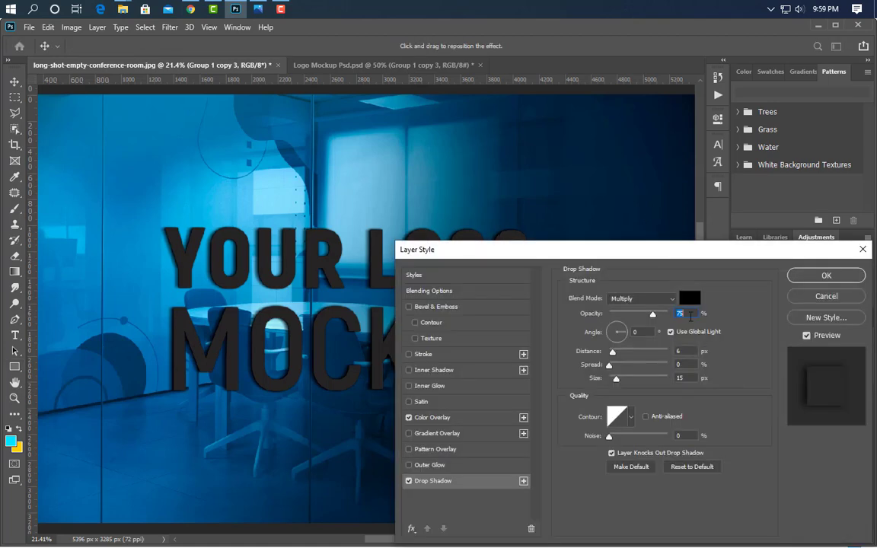
pyautogui.moveTo(653, 315); pyautogui.dragTo(669, 315)
pyautogui.doubleClick(682, 351)
pyautogui.write('5')
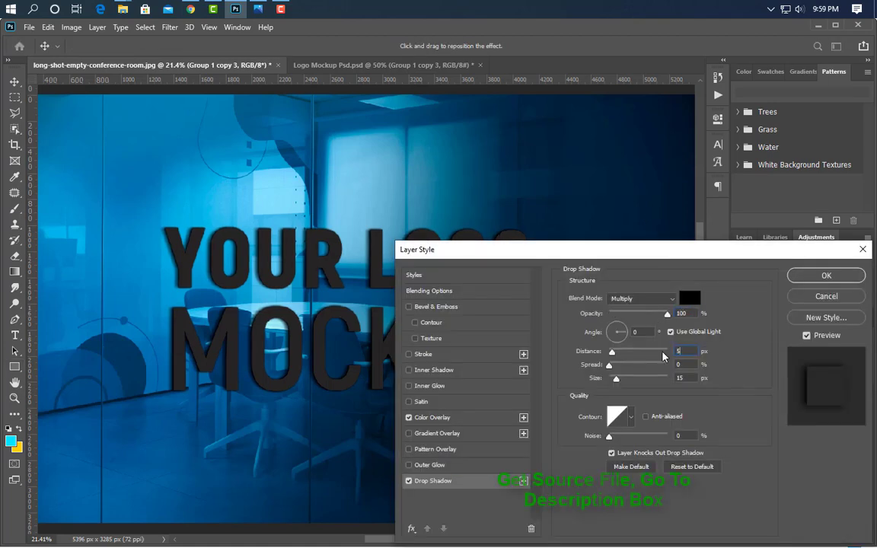
pyautogui.press('Tab')
pyautogui.write('7')
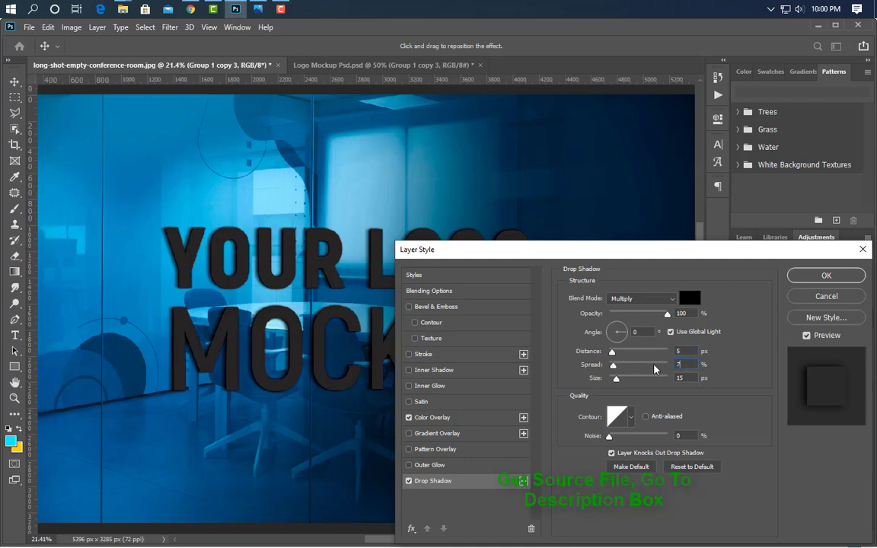
pyautogui.press('Tab')
pyautogui.write('17')
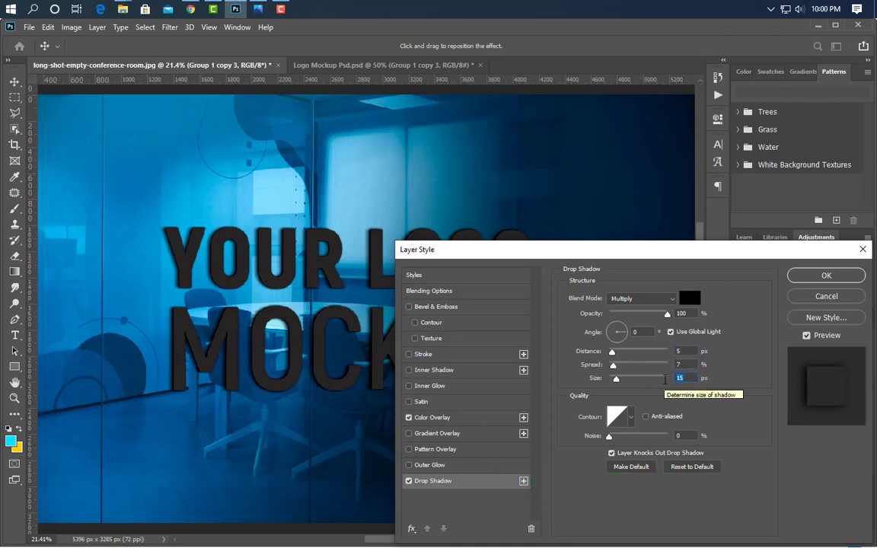
pyautogui.click(826, 275)
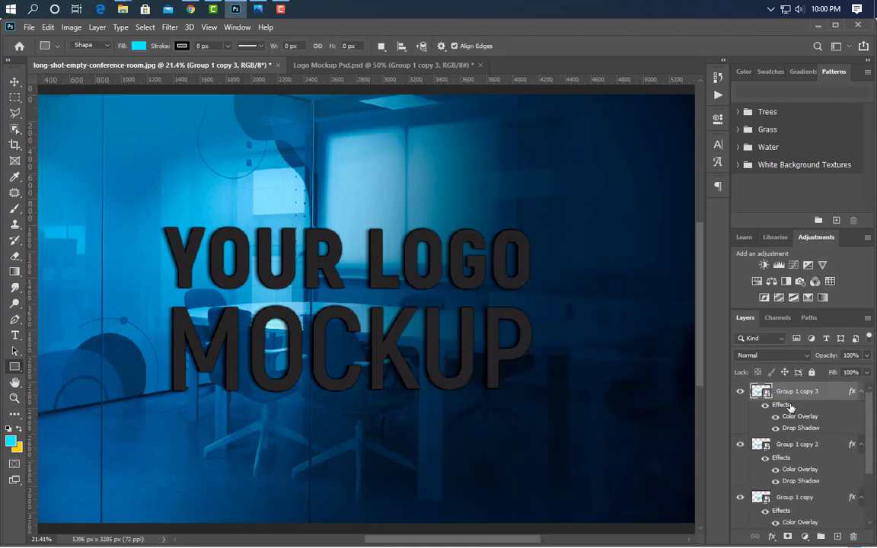
# Group Group 1 copy, copy 2 and copy 3 into a Group 3 folder with Ctrl+G.
pyautogui.keyDown('ctrl'); pyautogui.click(797, 444); pyautogui.keyUp('ctrl')
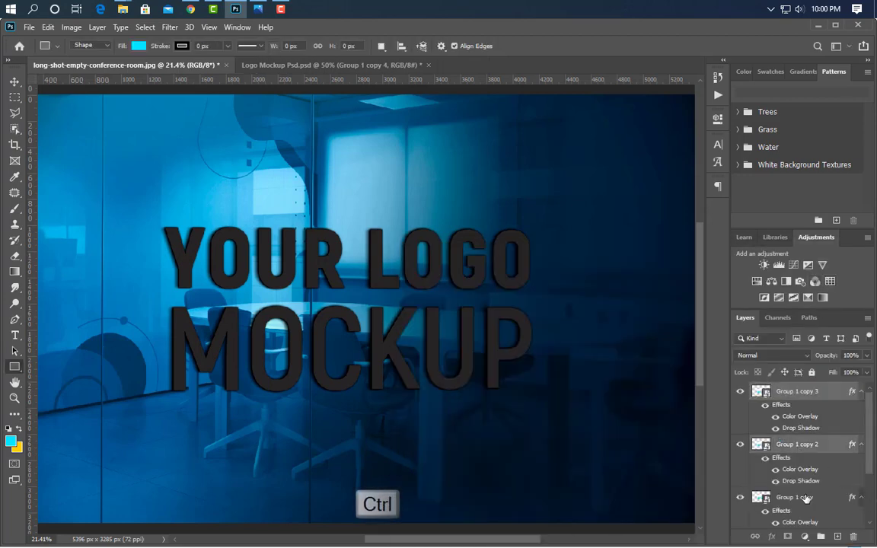
pyautogui.keyDown('ctrl'); pyautogui.click(806, 498); pyautogui.keyUp('ctrl')
pyautogui.scroll(-1, 806, 498)
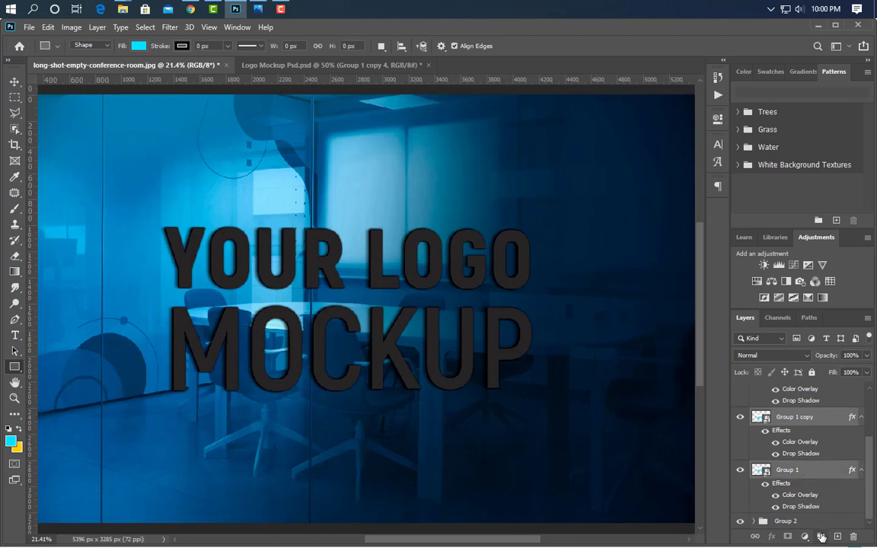
pyautogui.hotkey('ctrl', 'g')
# Duplicate Group 1 copy 3 as Group 1 copy 4, sitting above the collapsed Group 3.
pyautogui.click(753, 389)
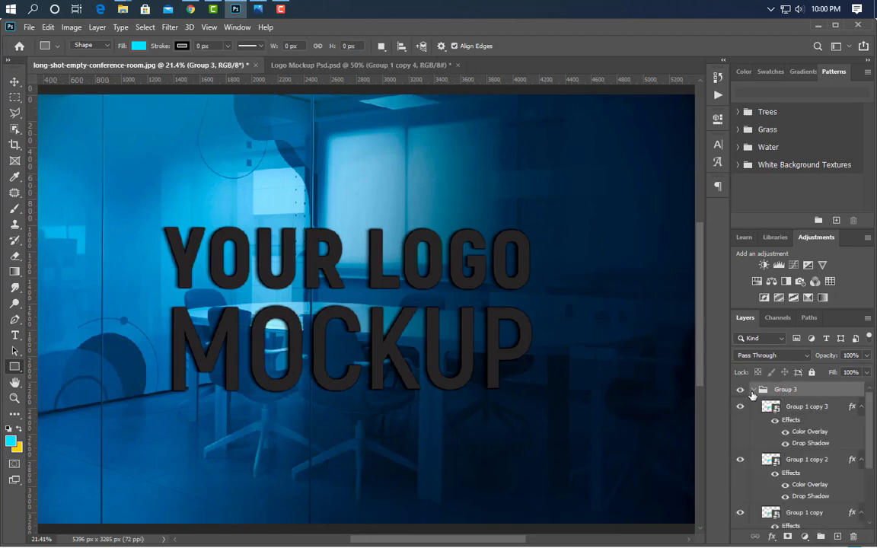
pyautogui.rightClick(826, 414)
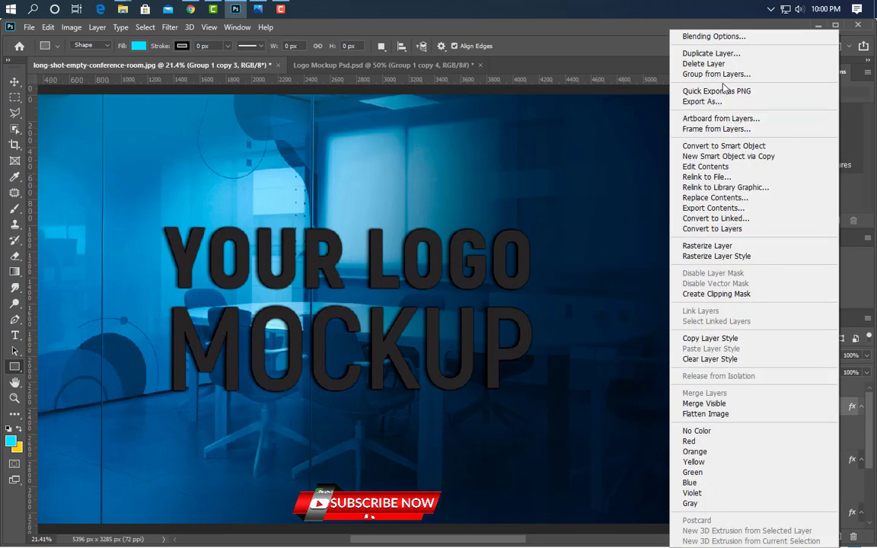
pyautogui.click(711, 54)
pyautogui.click(530, 166)
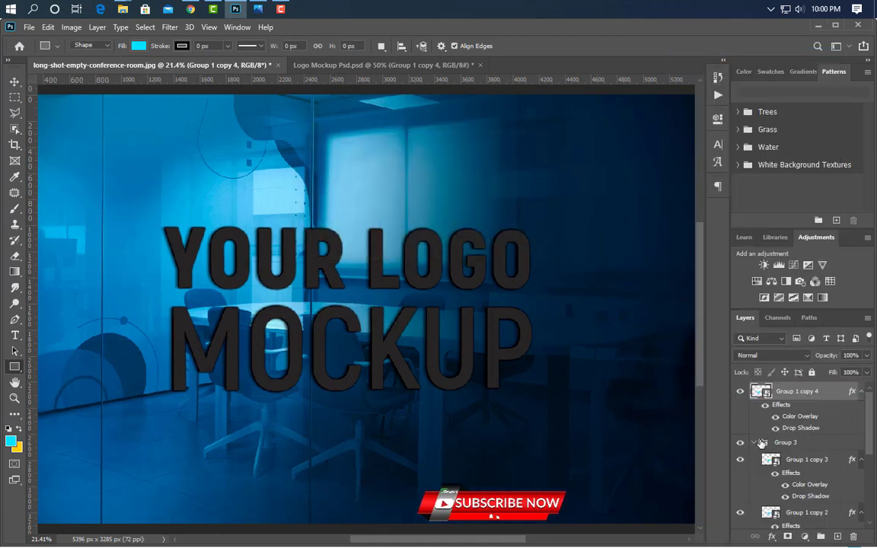
pyautogui.click(753, 442)
pyautogui.rightClick(754, 444)
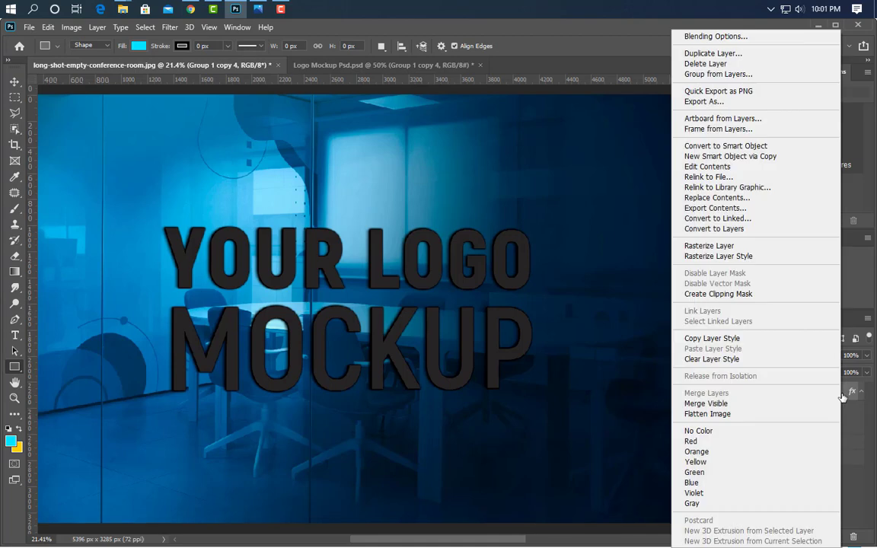
pyautogui.click(730, 10)
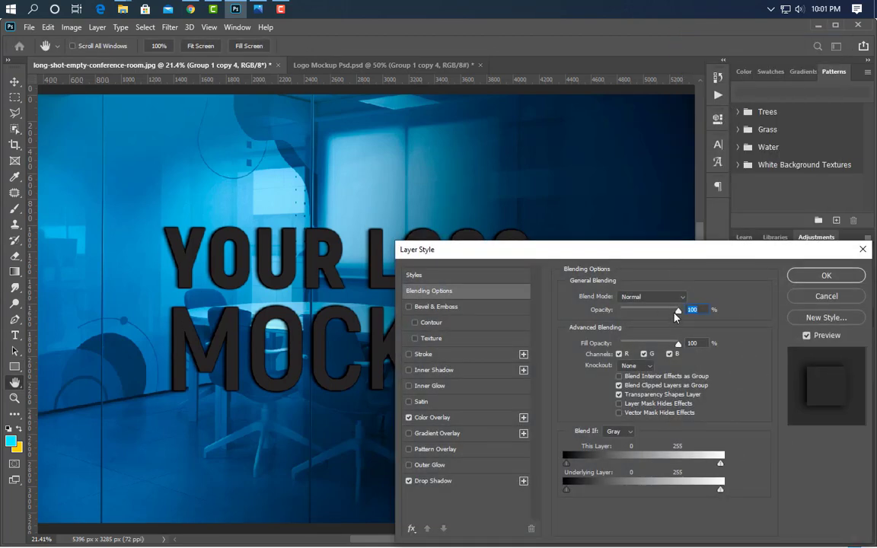
# Replace the color overlay with a black (#000000) to transparent Gradient Overlay.
pyautogui.click(408, 417)
pyautogui.click(478, 434)
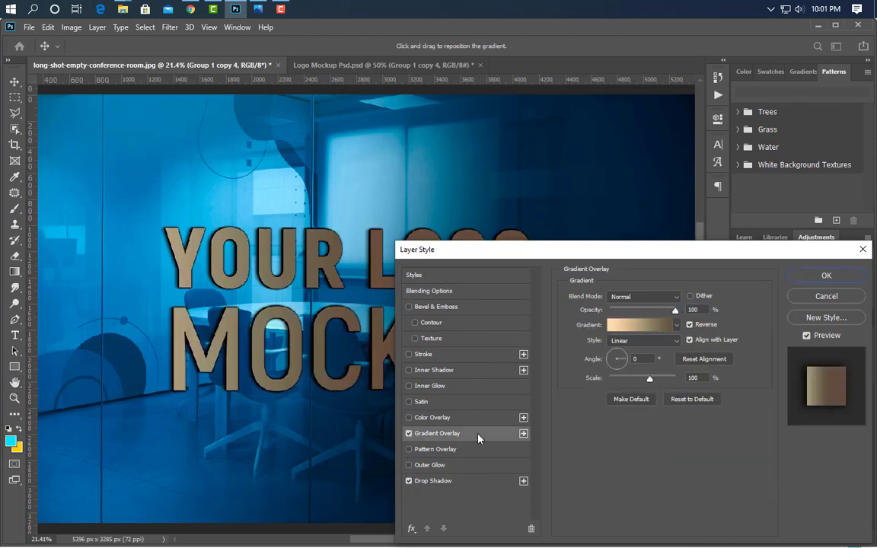
pyautogui.click(631, 325)
pyautogui.doubleClick(577, 379)
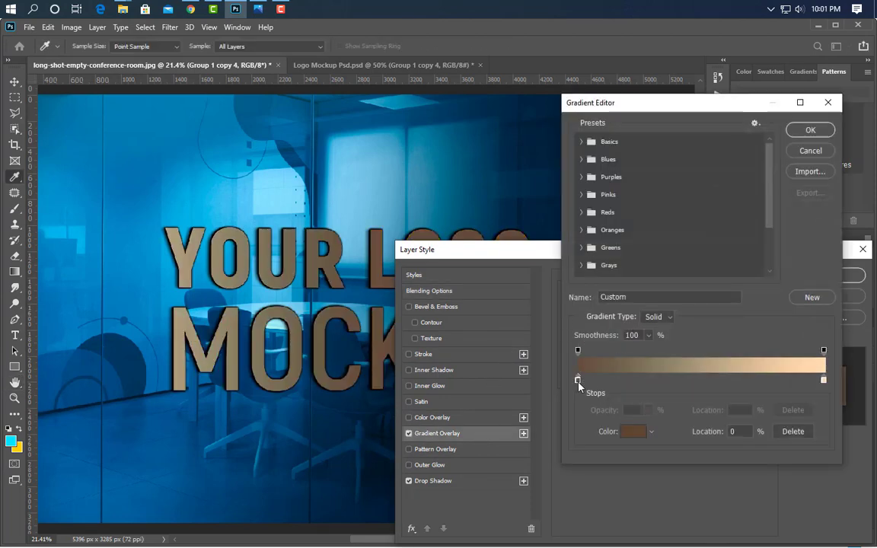
pyautogui.write('000000')
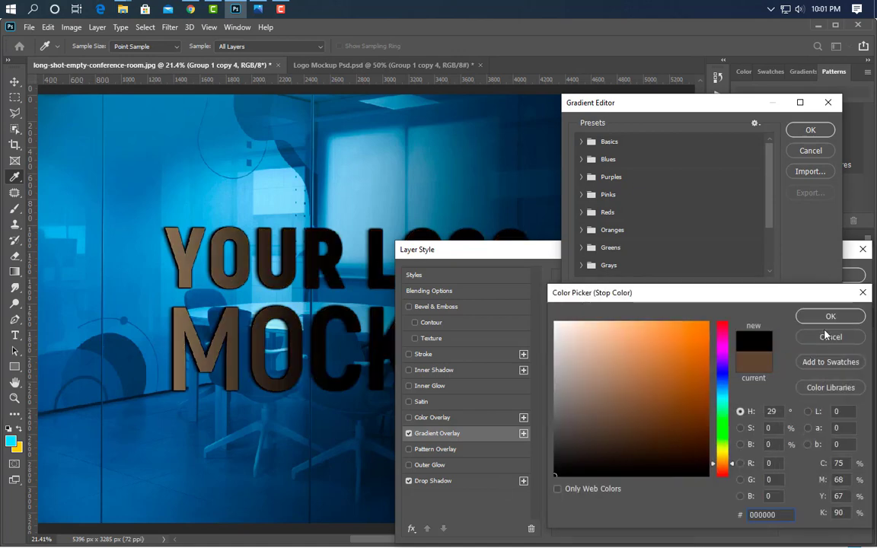
pyautogui.click(828, 317)
pyautogui.moveTo(822, 379); pyautogui.dragTo(832, 396)
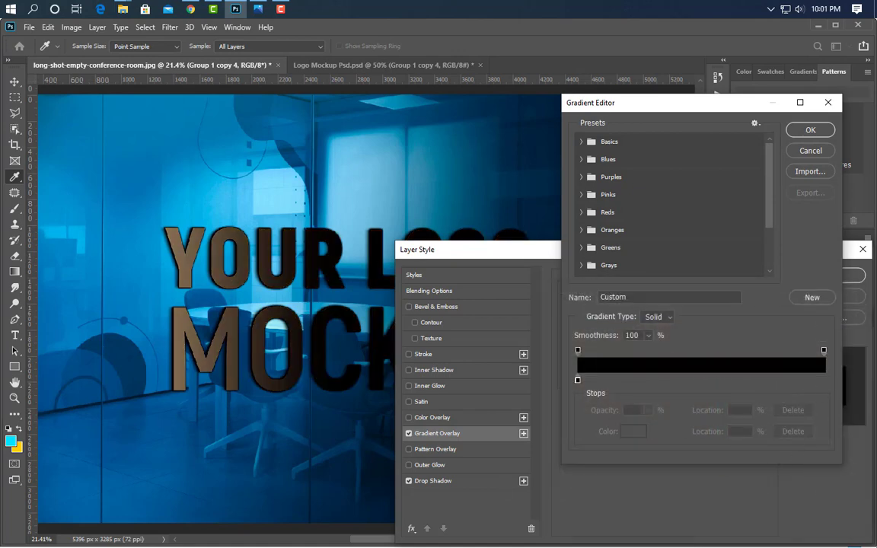
pyautogui.click(823, 351)
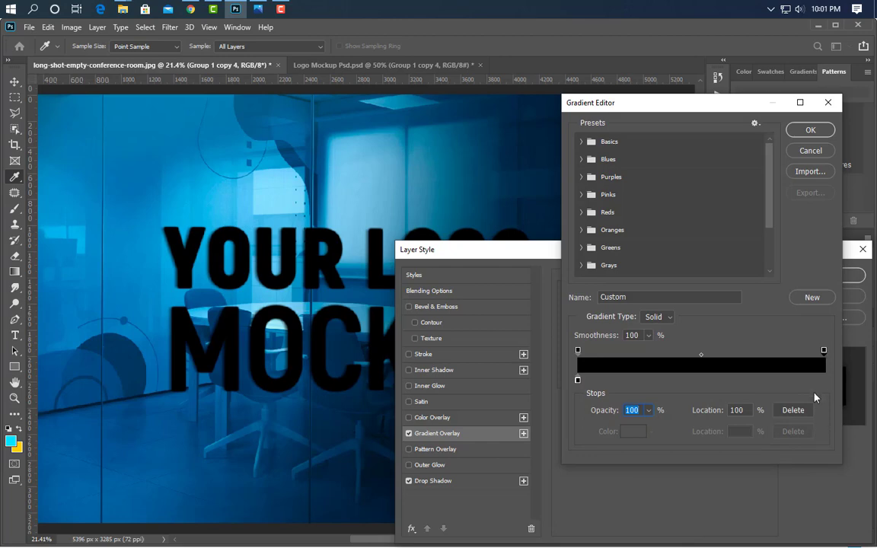
pyautogui.click(648, 411)
pyautogui.moveTo(649, 428); pyautogui.dragTo(579, 450)
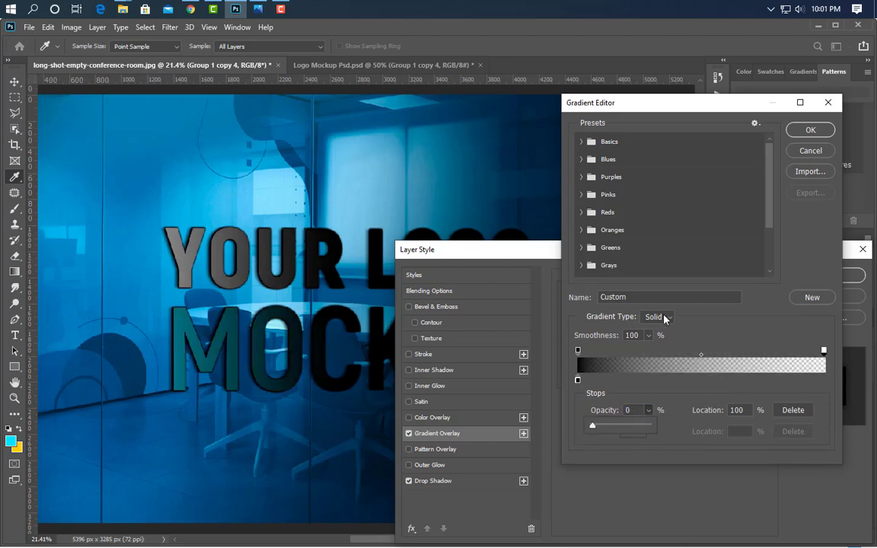
pyautogui.click(811, 131)
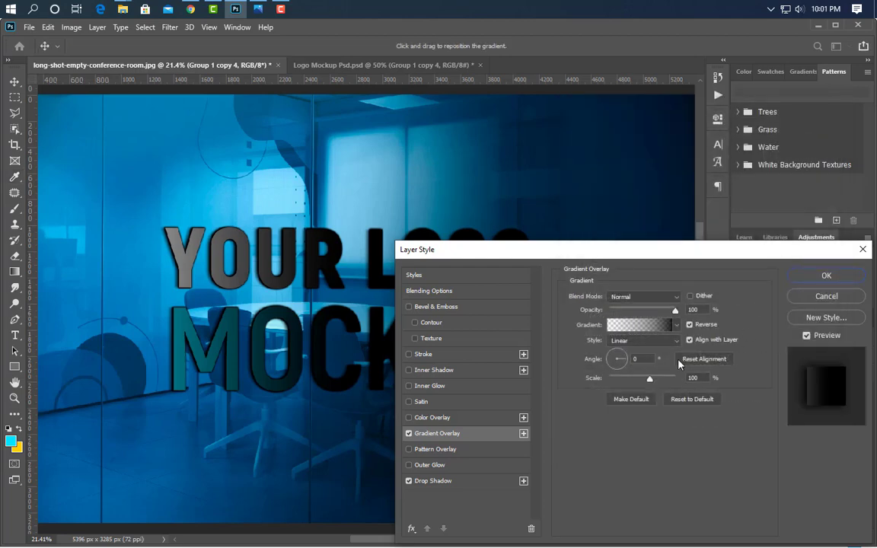
# Un-reverse the gradient, position it over the text, and set Overlay mode, 44% opacity, 123% scale.
pyautogui.click(689, 324)
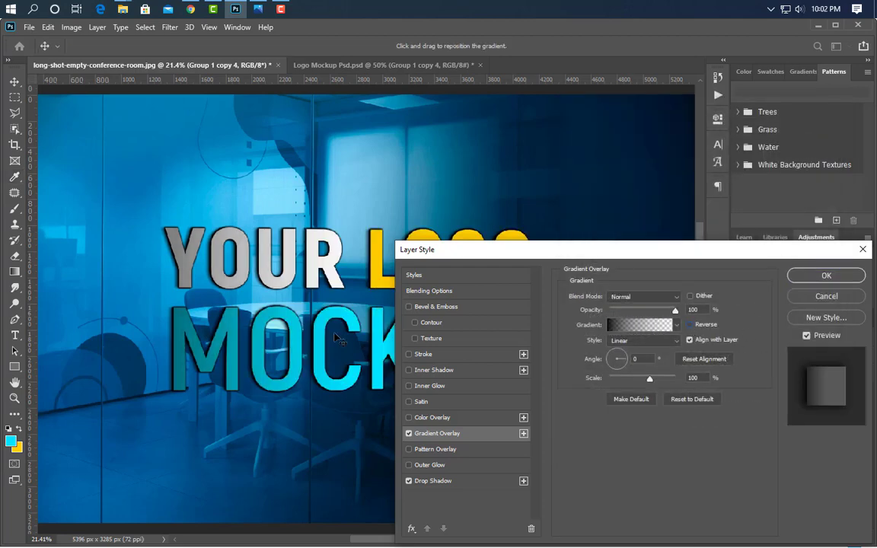
pyautogui.moveTo(308, 320)
pyautogui.mouseDown()
pyautogui.moveTo(365, 355)
pyautogui.moveTo(531, 388)
pyautogui.mouseUp()
pyautogui.click(661, 296)
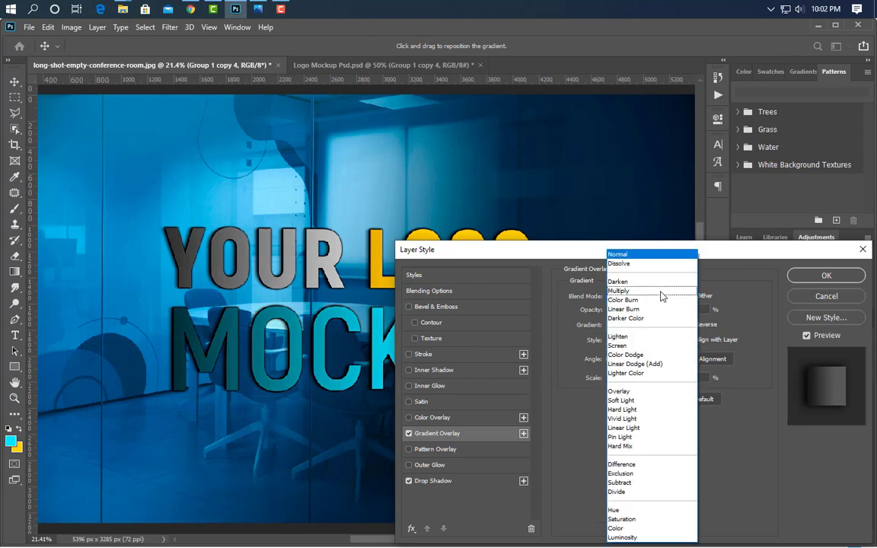
pyautogui.click(643, 391)
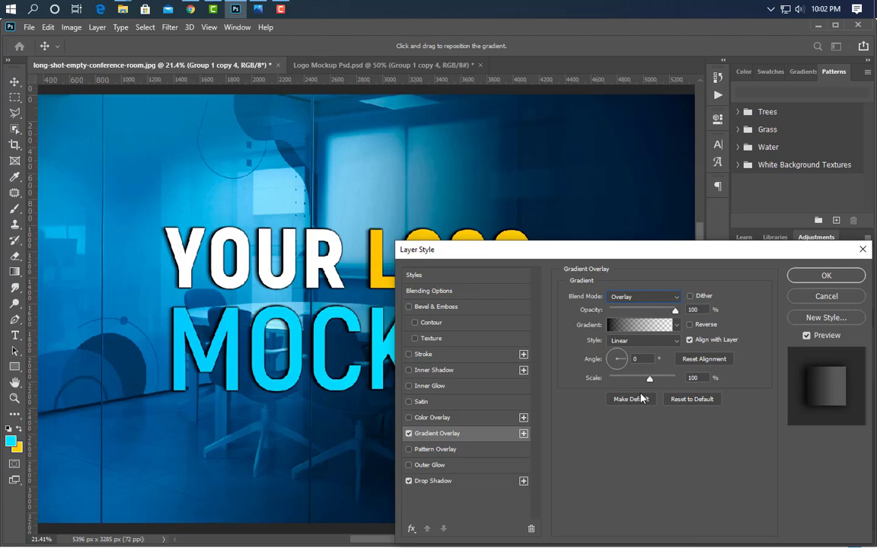
pyautogui.click(681, 309)
pyautogui.write('44')
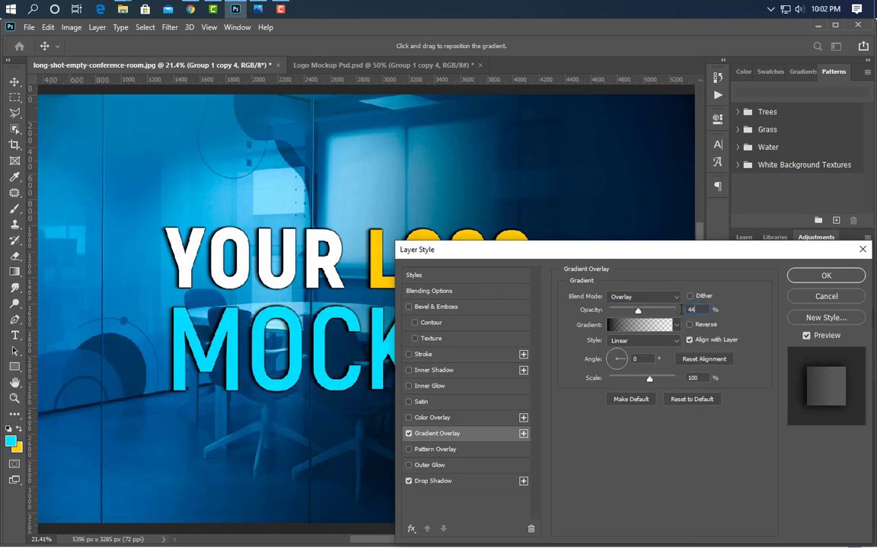
pyautogui.write('123')
# Set the drop shadow to 65% opacity, distance 3, size 7 and spread 0.
pyautogui.click(459, 483)
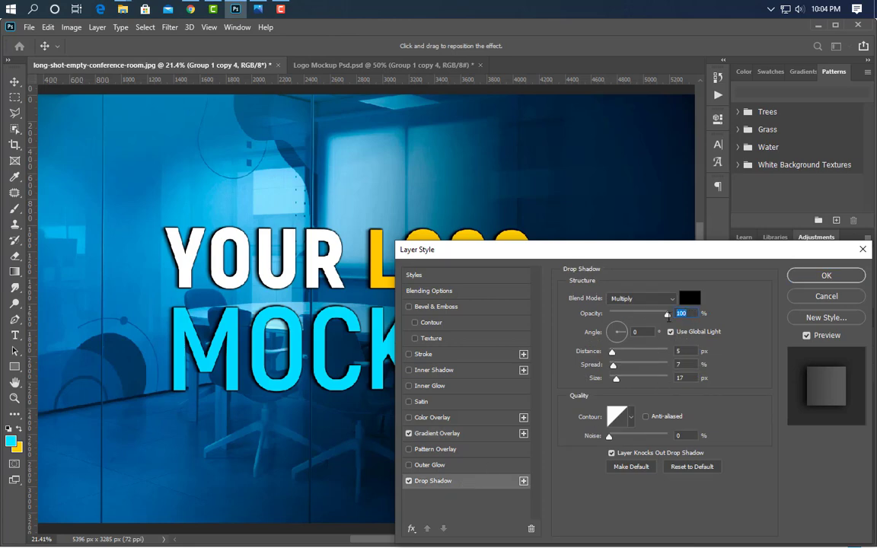
pyautogui.moveTo(668, 315); pyautogui.dragTo(646, 316)
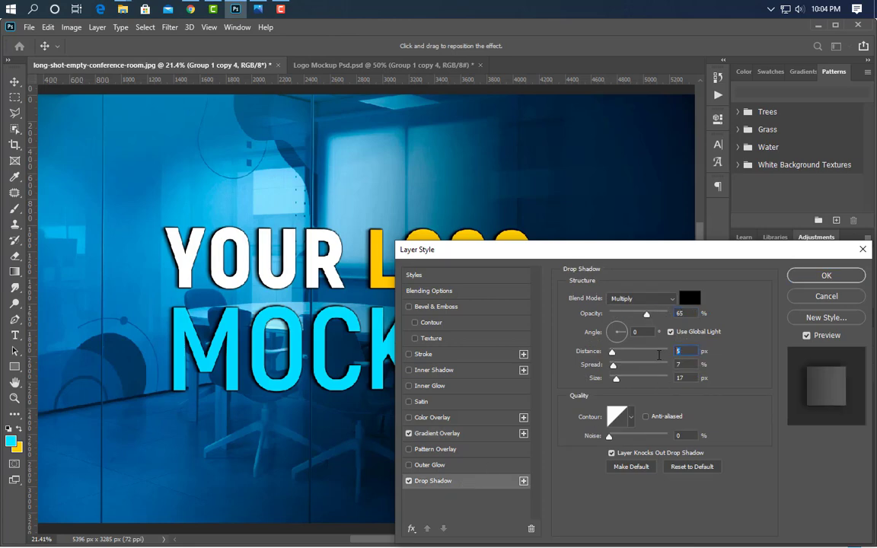
pyautogui.write('3')
pyautogui.click(681, 378)
pyautogui.write('7')
pyautogui.click(666, 364)
pyautogui.write('0')
pyautogui.press('Tab')
# Add a white (#ffffff) Inner Shadow at 32% opacity with size 2.
pyautogui.click(465, 370)
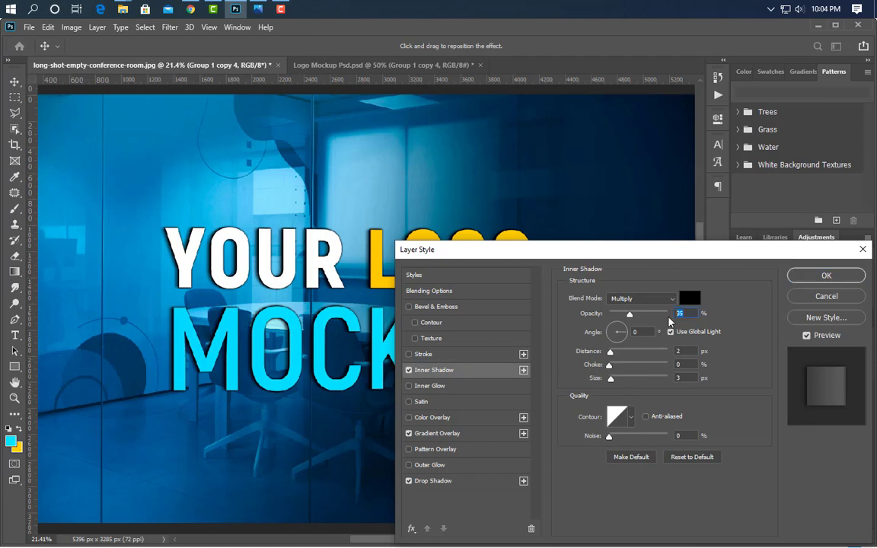
pyautogui.press('Down')
pyautogui.press('Down')
pyautogui.press('Down')
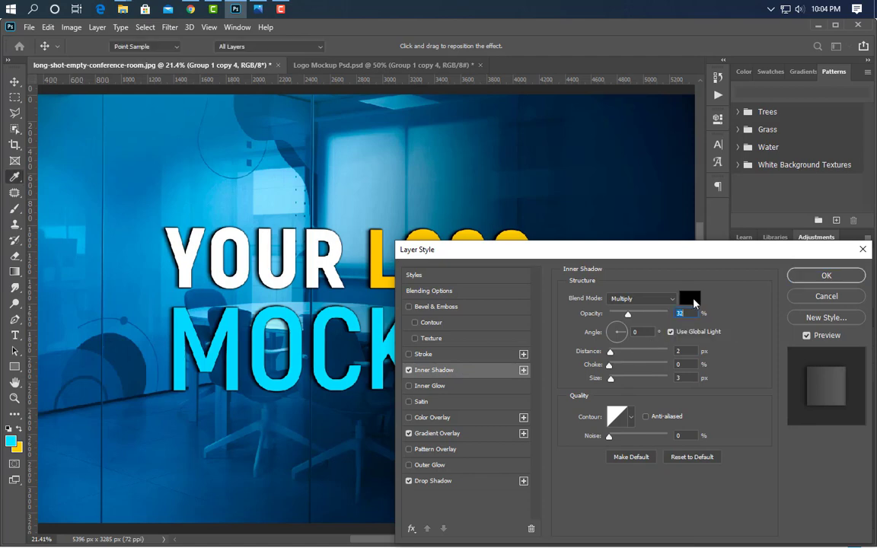
pyautogui.click(689, 299)
pyautogui.write('ffffff')
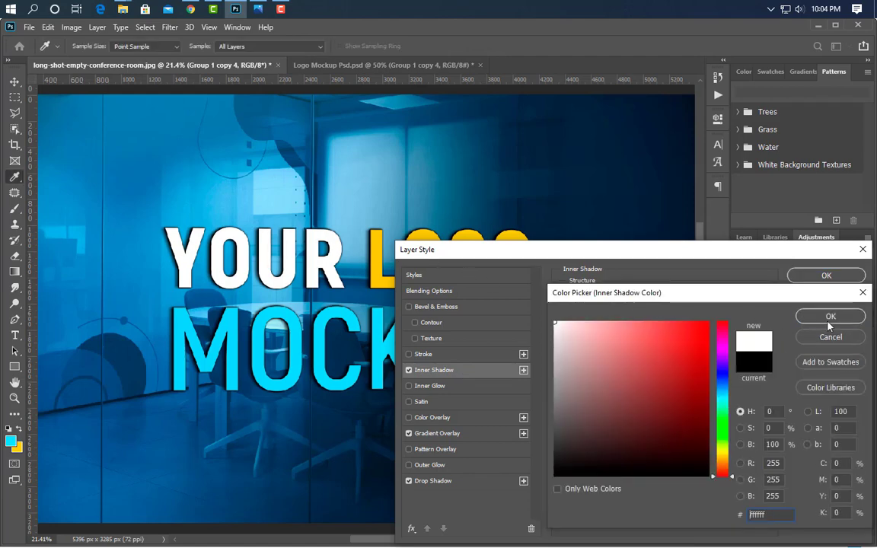
pyautogui.click(828, 319)
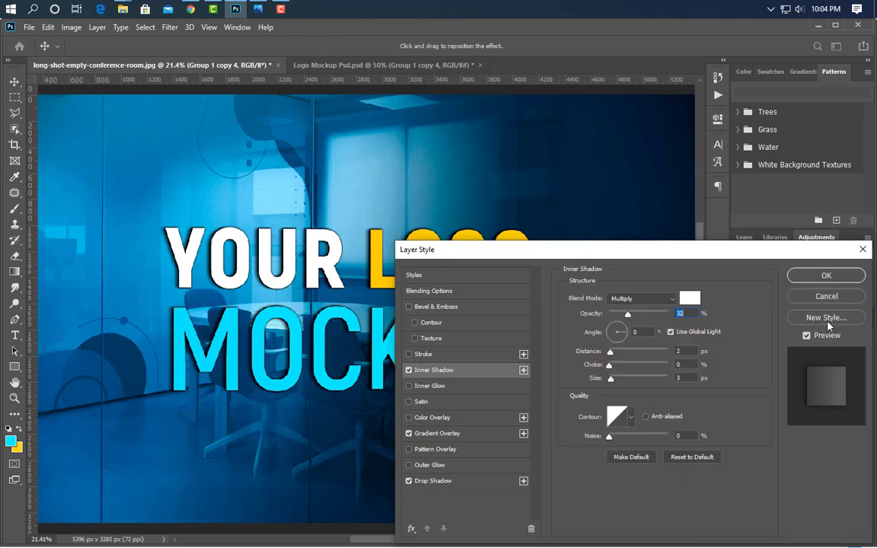
pyautogui.click(681, 377)
pyautogui.press('Tab')
# Enable Bevel & Emboss with the Smooth technique and size 4.
pyautogui.click(446, 308)
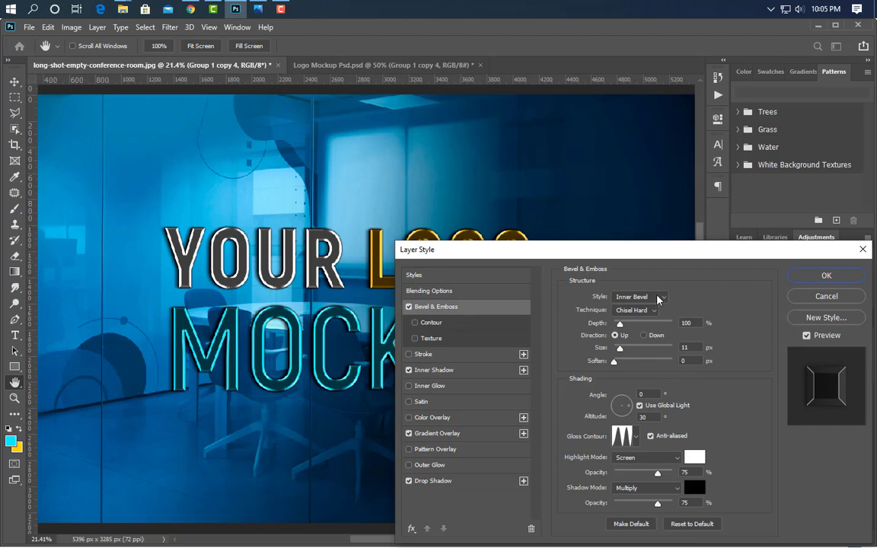
pyautogui.click(653, 310)
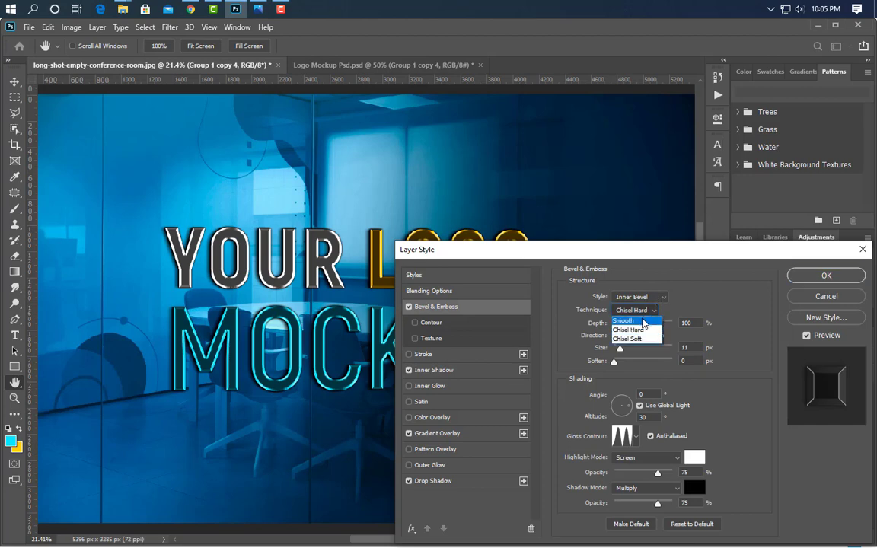
pyautogui.click(636, 320)
pyautogui.doubleClick(687, 323)
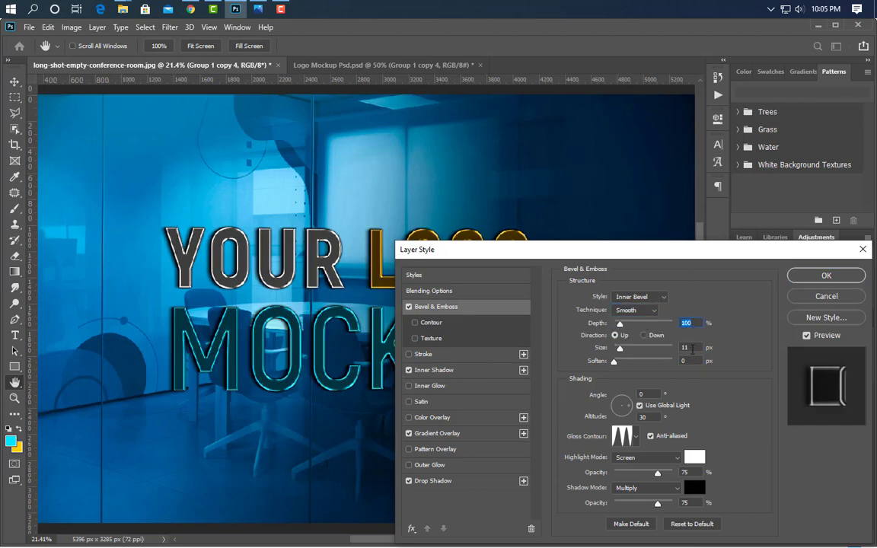
pyautogui.doubleClick(686, 347)
pyautogui.write('4')
pyautogui.press('Tab')
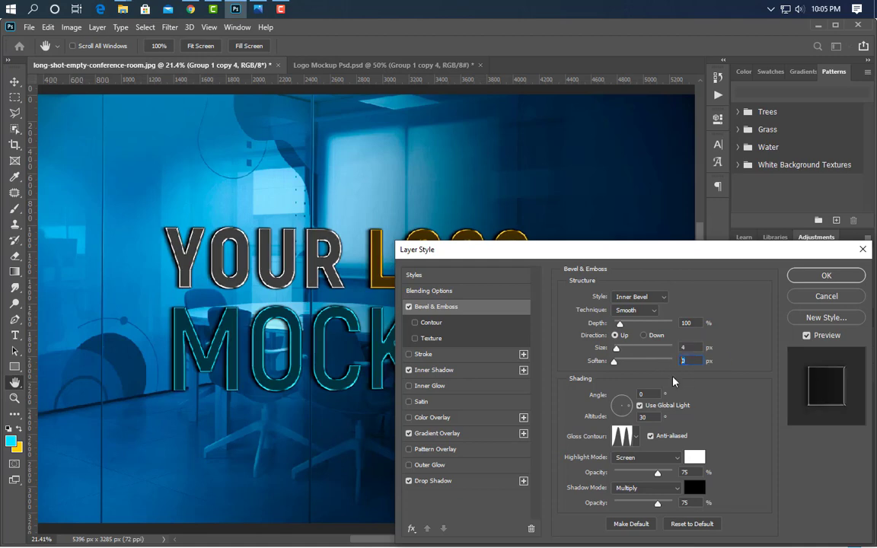
# Set bevel soften 0, altitude 26, highlight opacity 0 and a Linear gloss contour.
pyautogui.write('0')
pyautogui.press('Tab')
pyautogui.press('Tab')
pyautogui.write('26')
pyautogui.press('Tab')
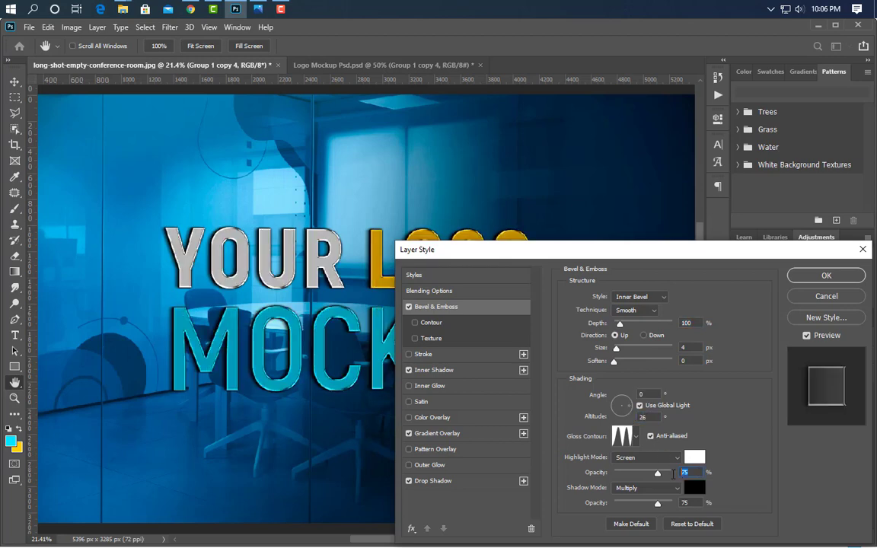
pyautogui.write('0')
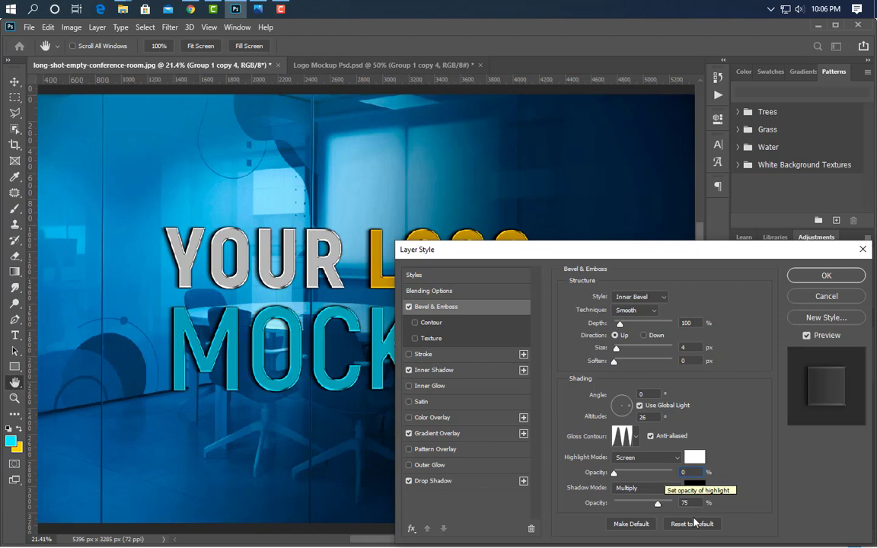
pyautogui.click(635, 437)
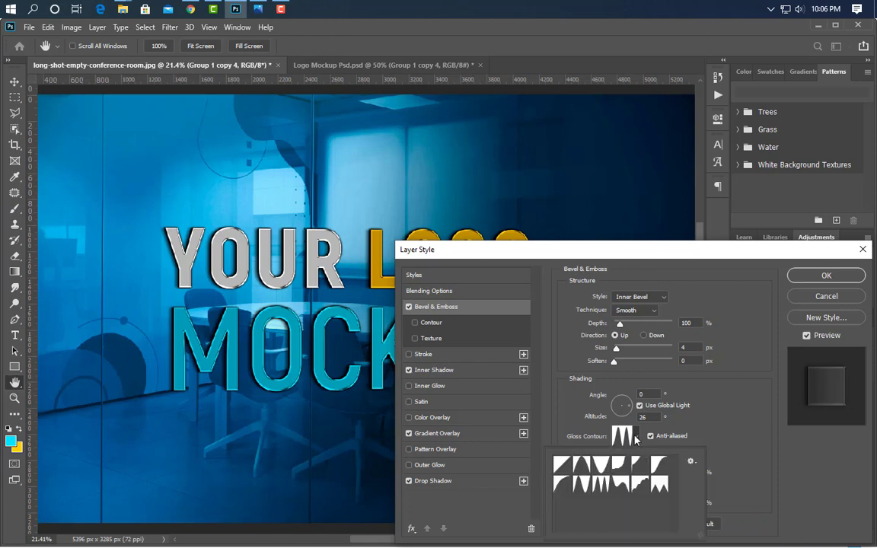
pyautogui.click(562, 465)
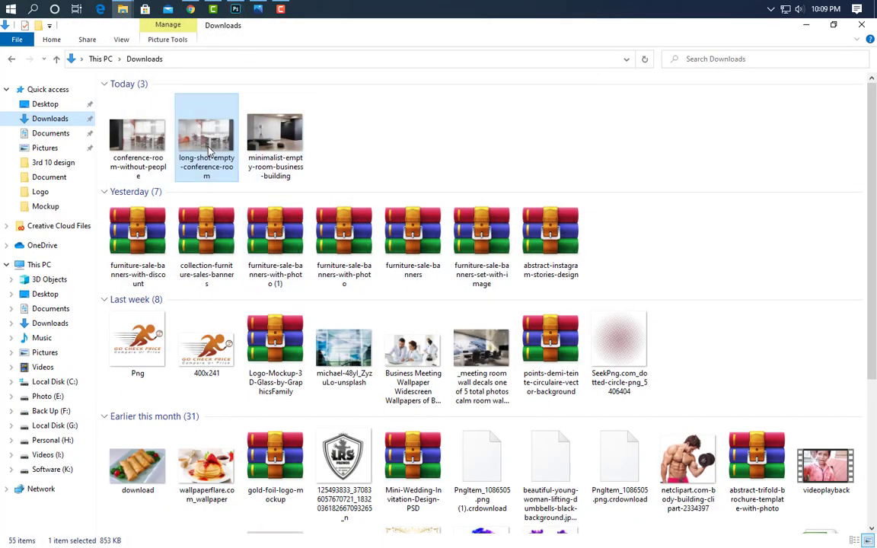
# Drop the long-shot-empty-conference-room JPG onto the canvas, scaled to about 67% over the text.
pyautogui.moveTo(204, 137)
pyautogui.mouseDown()
pyautogui.moveTo(225, 30)
pyautogui.moveTo(354, 259)
pyautogui.mouseUp()
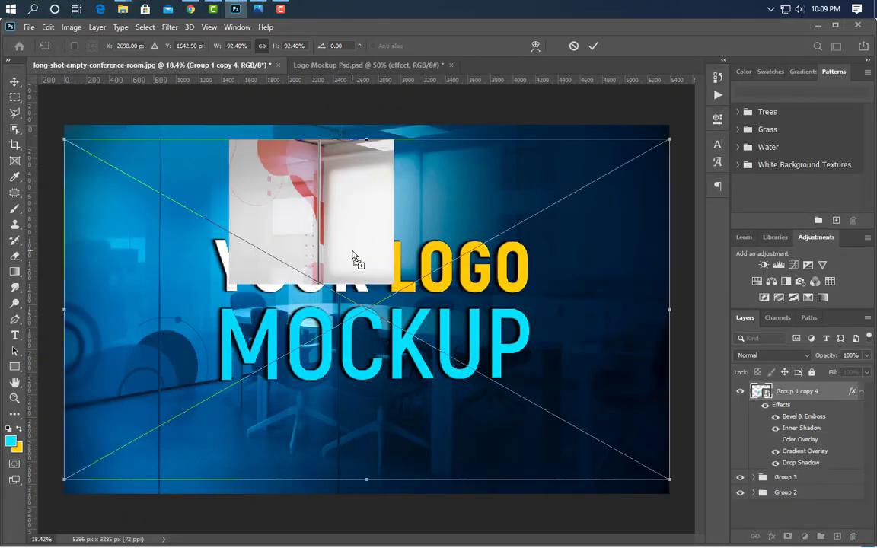
pyautogui.moveTo(367, 127)
pyautogui.mouseDown()
pyautogui.moveTo(369, 256)
pyautogui.moveTo(371, 230)
pyautogui.mouseUp()
pyautogui.moveTo(385, 278); pyautogui.dragTo(396, 236)
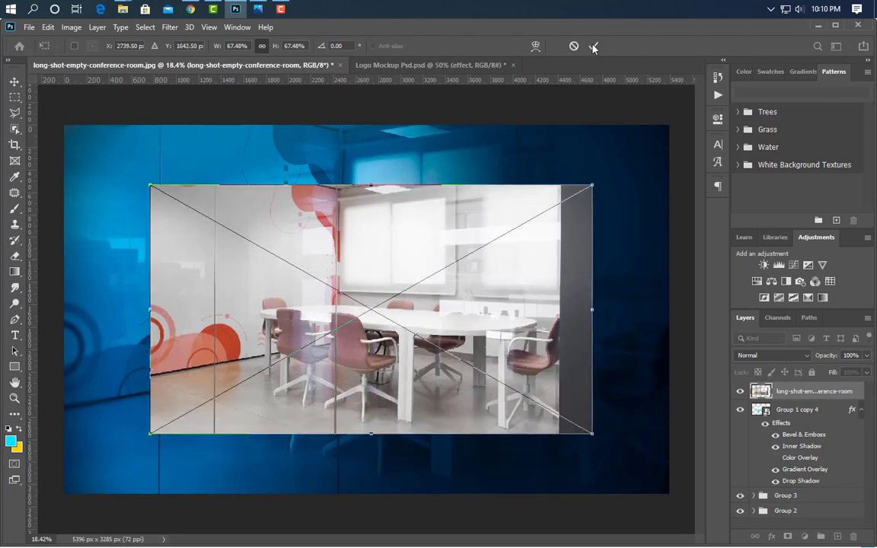
pyautogui.press('Return')
# Clip the conference-room photo layer into the logo text.
pyautogui.rightClick(818, 390)
pyautogui.click(728, 299)
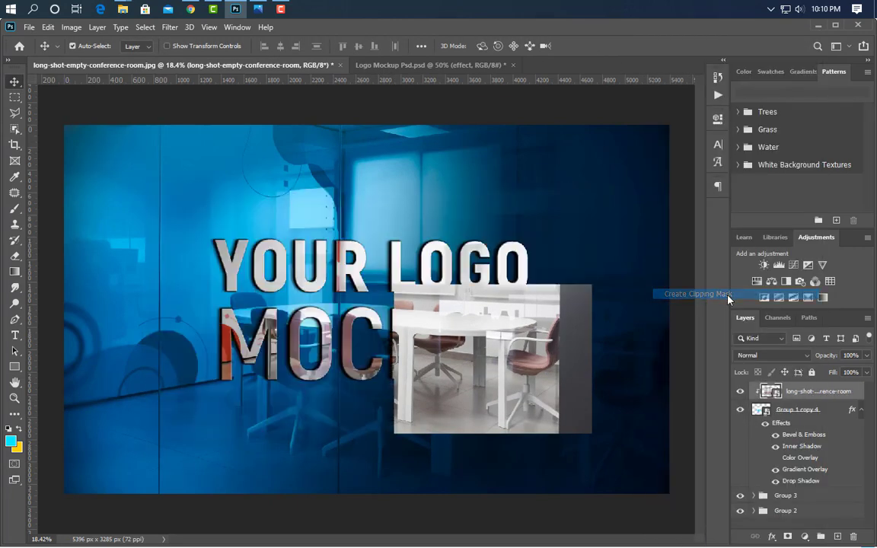
pyautogui.click(866, 355)
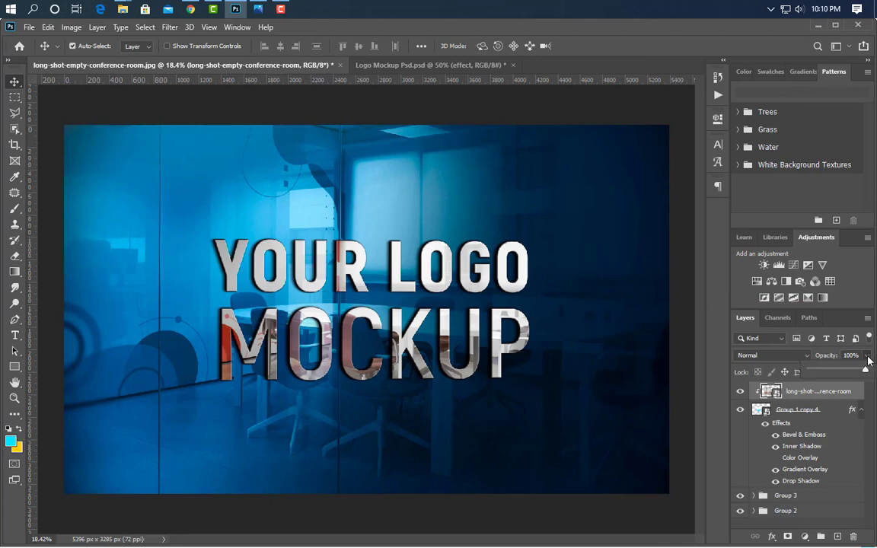
pyautogui.moveTo(867, 369); pyautogui.dragTo(823, 376)
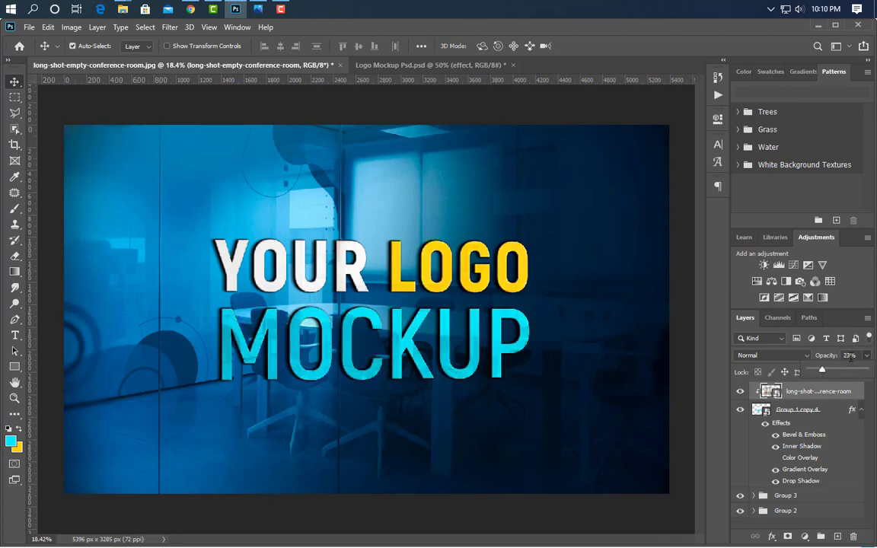
pyautogui.press('Return')
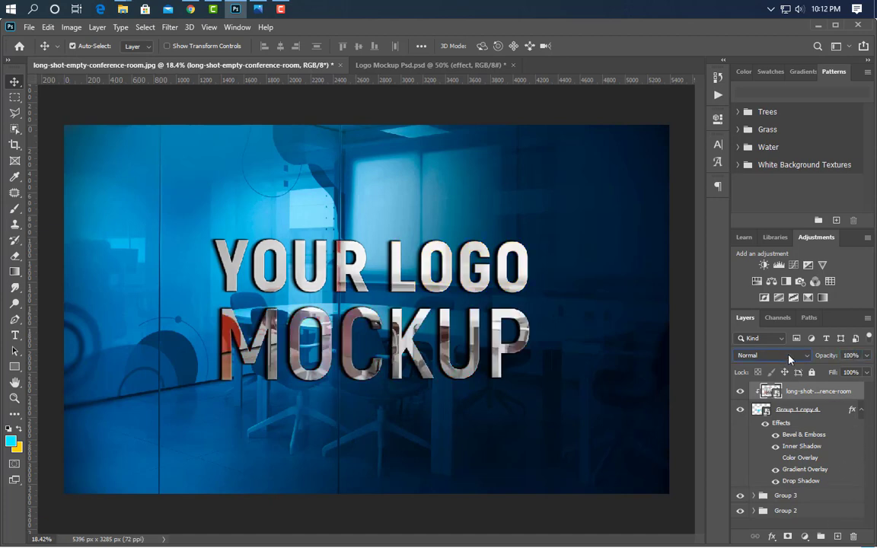
# Set the photo layer's blend mode to Linear Burn at 50% opacity.
pyautogui.click(789, 359)
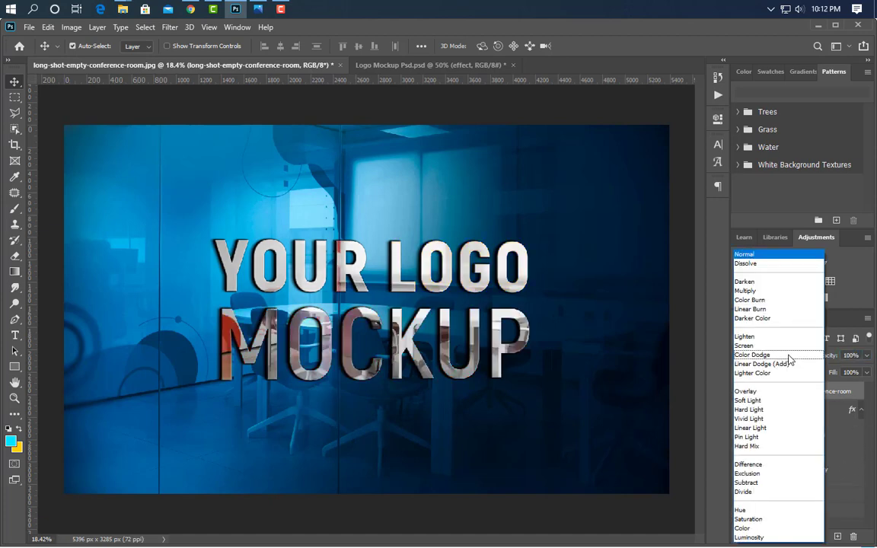
pyautogui.click(768, 309)
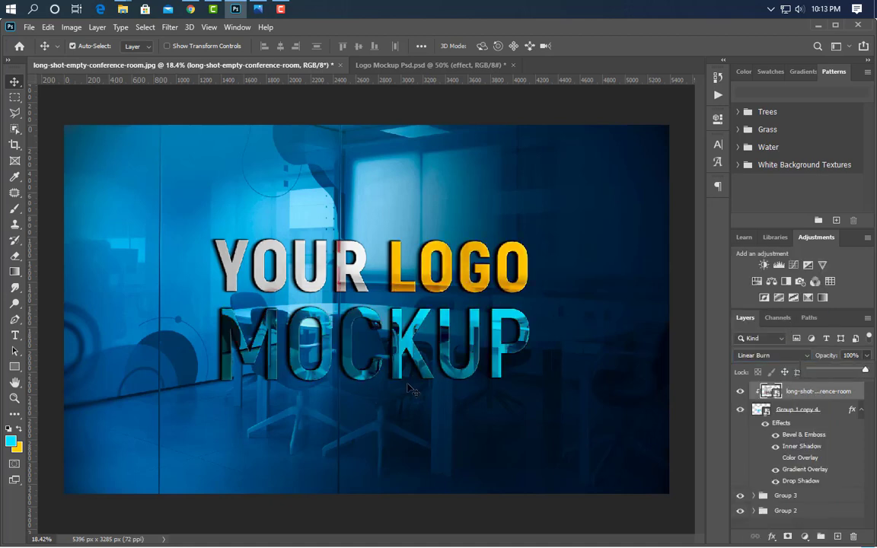
pyautogui.click(866, 355)
pyautogui.write('50')
pyautogui.press('Return')
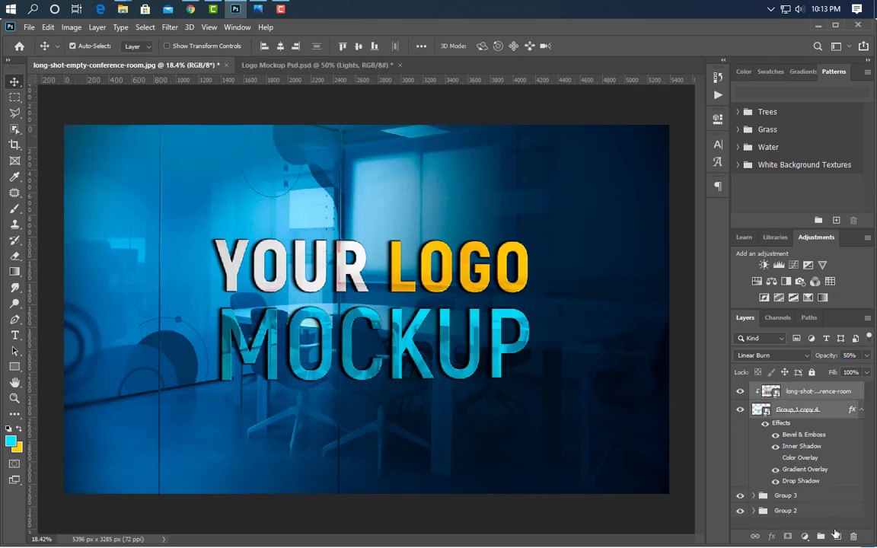
# Group the text and photo layers and add a Curves adjustment layer above them.
pyautogui.click(822, 540)
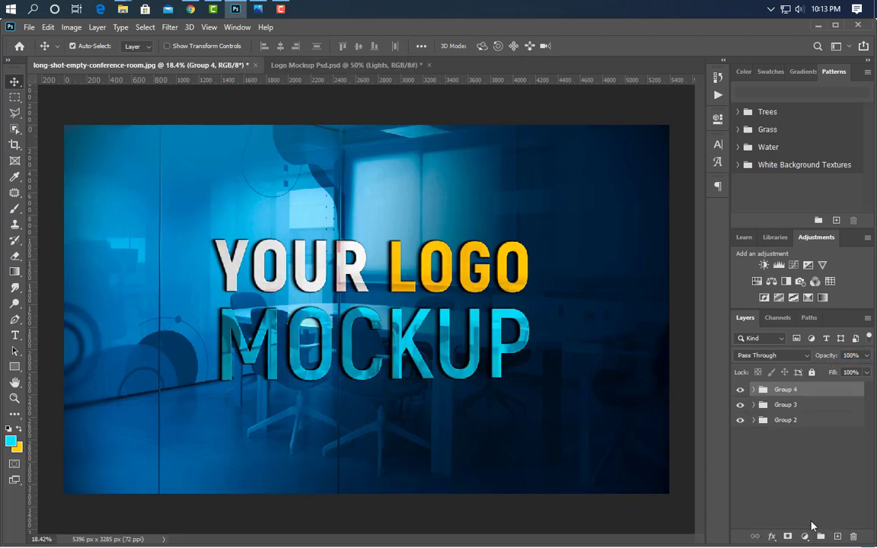
pyautogui.click(805, 538)
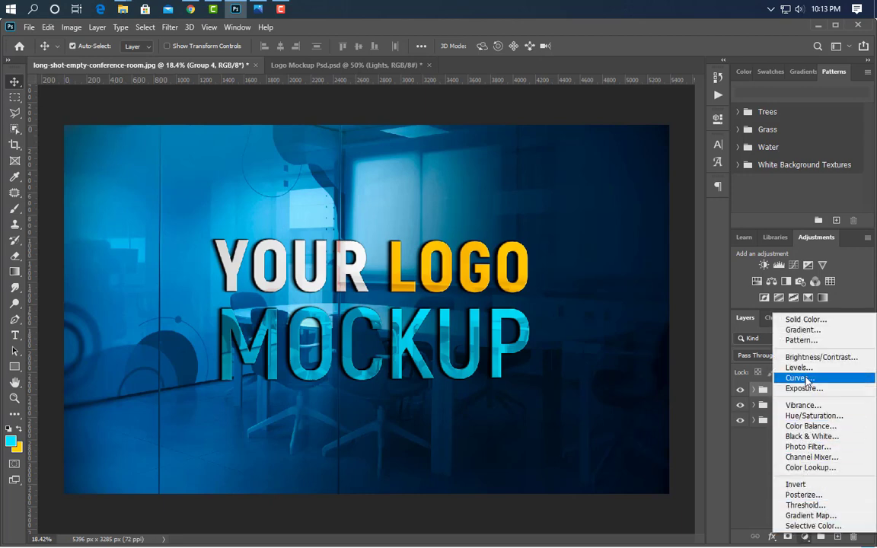
pyautogui.click(799, 378)
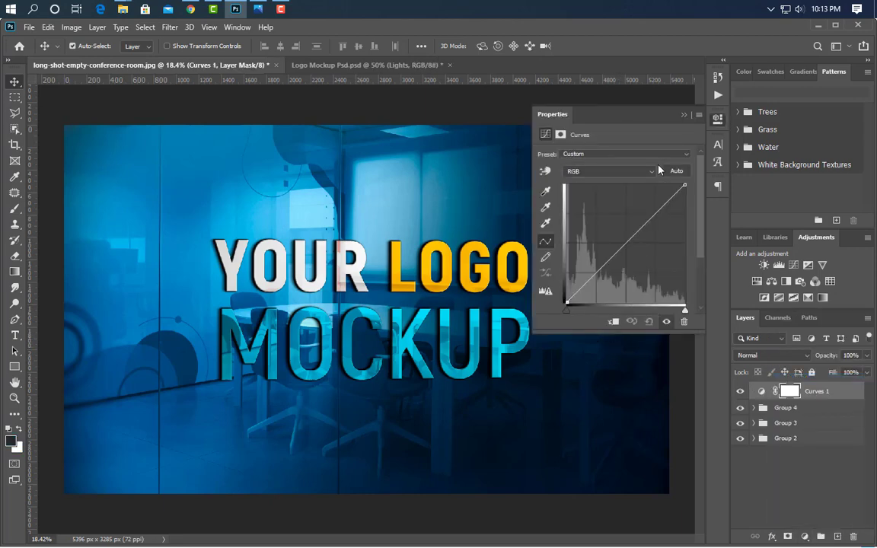
# Pull the top-right points of the Red, Green and Blue curves slightly left.
pyautogui.click(639, 172)
pyautogui.click(630, 190)
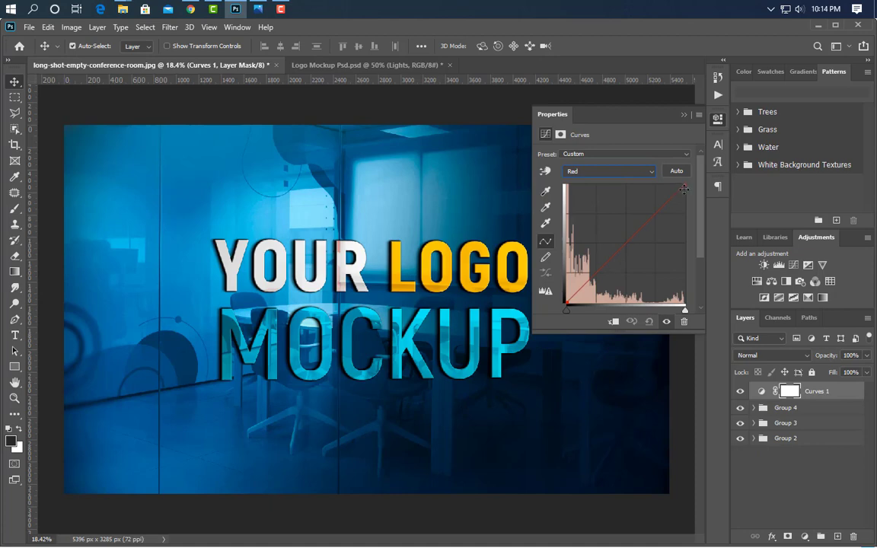
pyautogui.moveTo(685, 188); pyautogui.dragTo(681, 184)
pyautogui.click(643, 176)
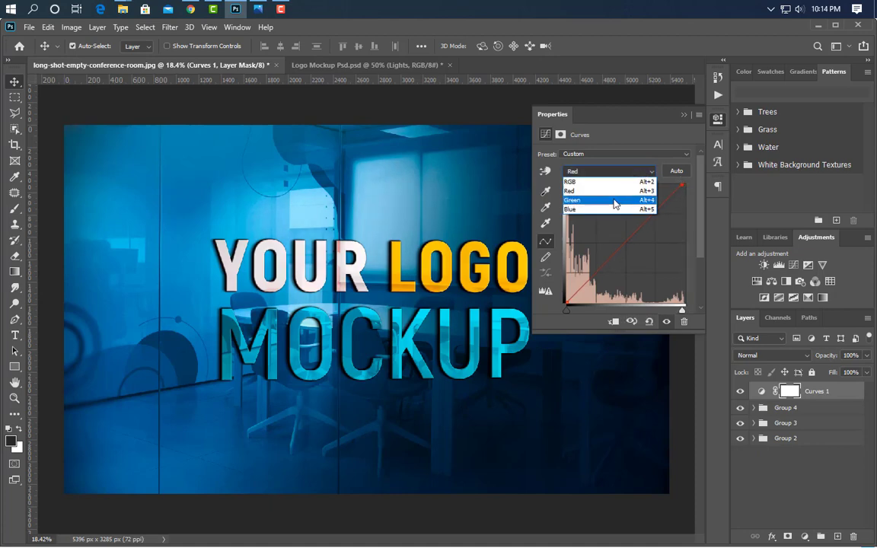
pyautogui.click(614, 203)
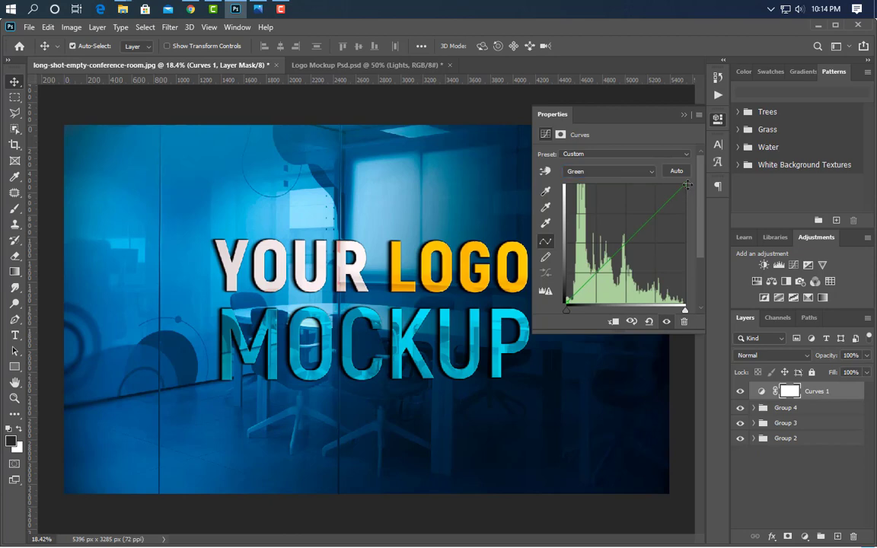
pyautogui.moveTo(687, 185); pyautogui.dragTo(680, 183)
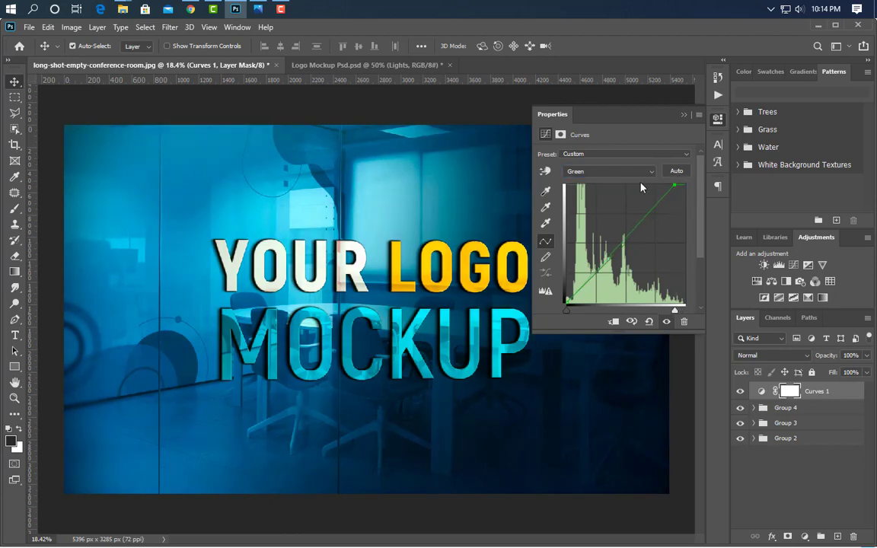
pyautogui.click(602, 171)
pyautogui.click(609, 193)
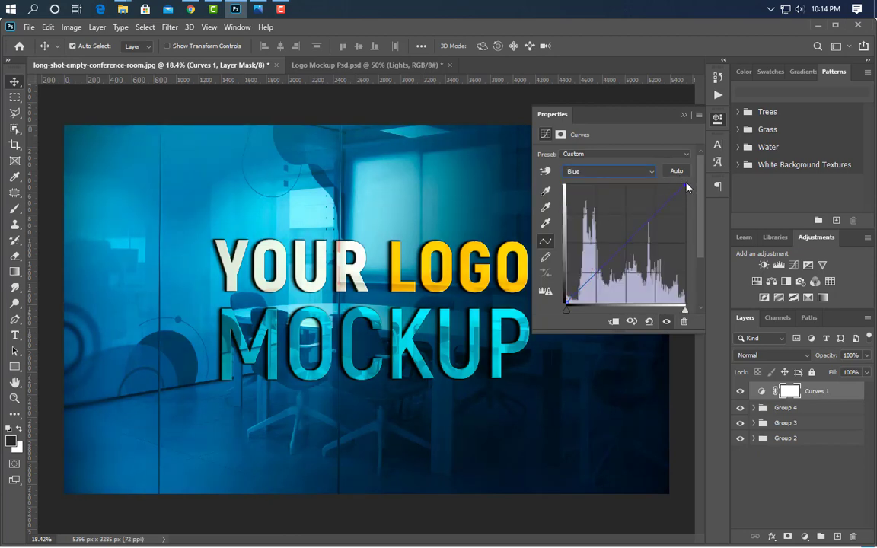
pyautogui.moveTo(684, 185)
pyautogui.mouseDown()
pyautogui.moveTo(667, 182)
pyautogui.moveTo(673, 184)
pyautogui.mouseUp()
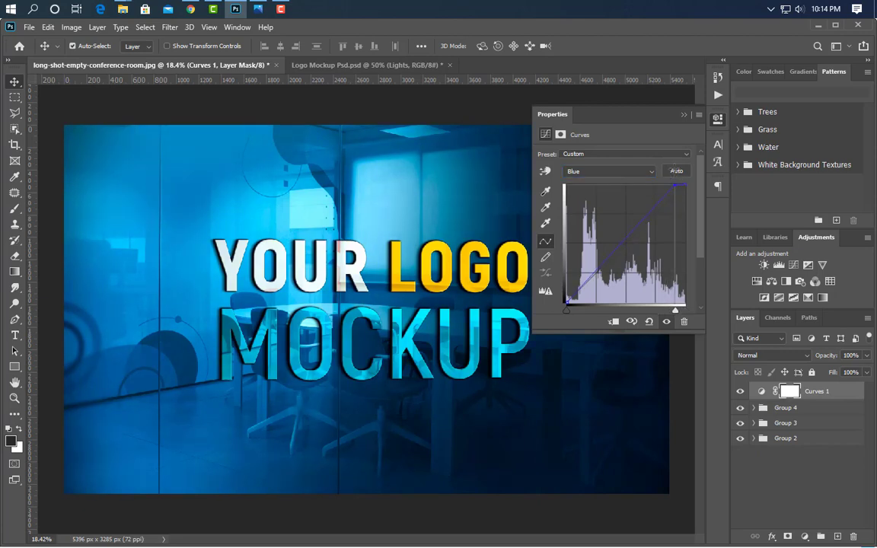
# Duplicate Group 1 copy 4 as Group 1 copy 6 and re-clip the conference-room layer to the text.
pyautogui.click(683, 117)
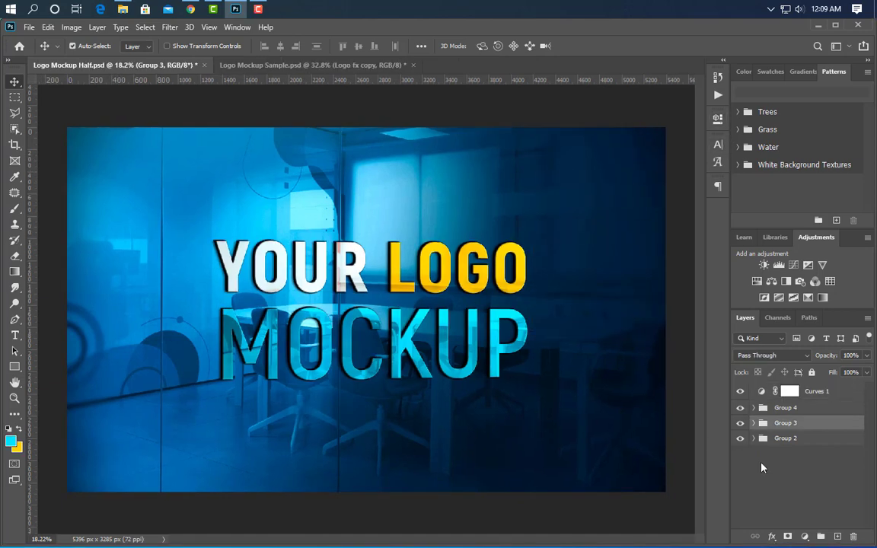
pyautogui.click(754, 408)
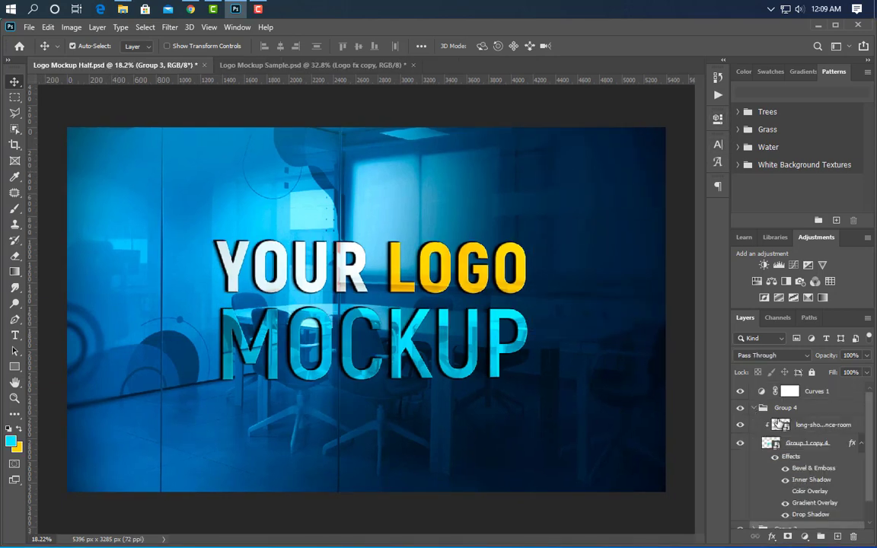
pyautogui.click(739, 444)
pyautogui.click(739, 444)
pyautogui.moveTo(807, 443); pyautogui.dragTo(840, 530)
pyautogui.moveTo(837, 538); pyautogui.dragTo(811, 513)
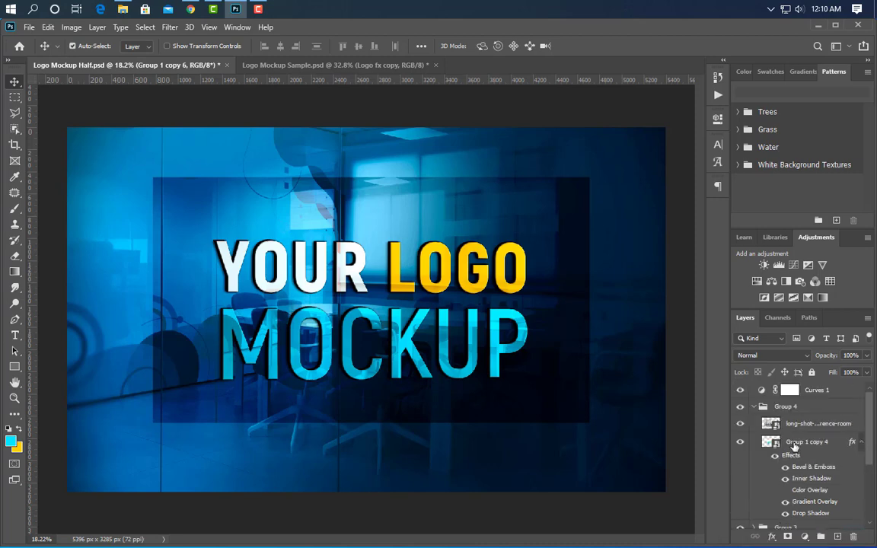
pyautogui.rightClick(811, 423)
pyautogui.click(682, 293)
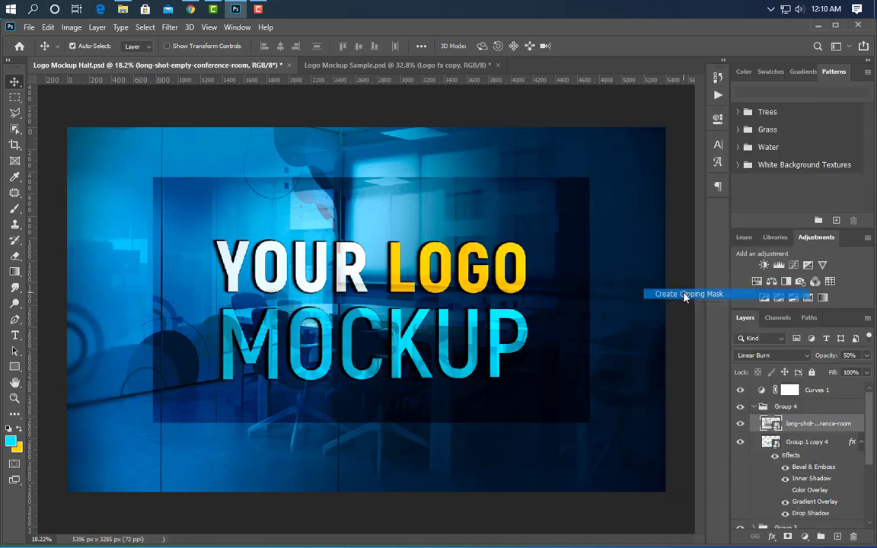
pyautogui.click(752, 407)
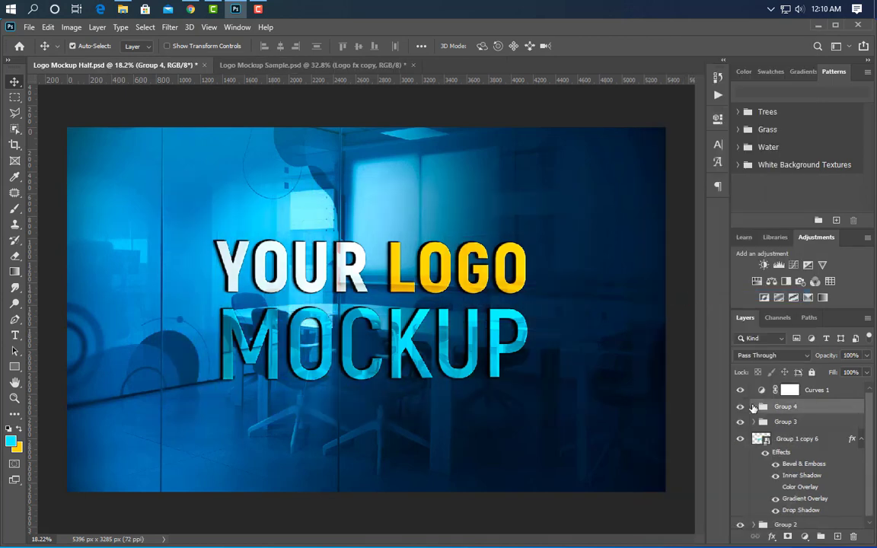
# Clear Group 1 copy 6's layer style and hide Group 3, Group 4 and Curves 1.
pyautogui.click(801, 439)
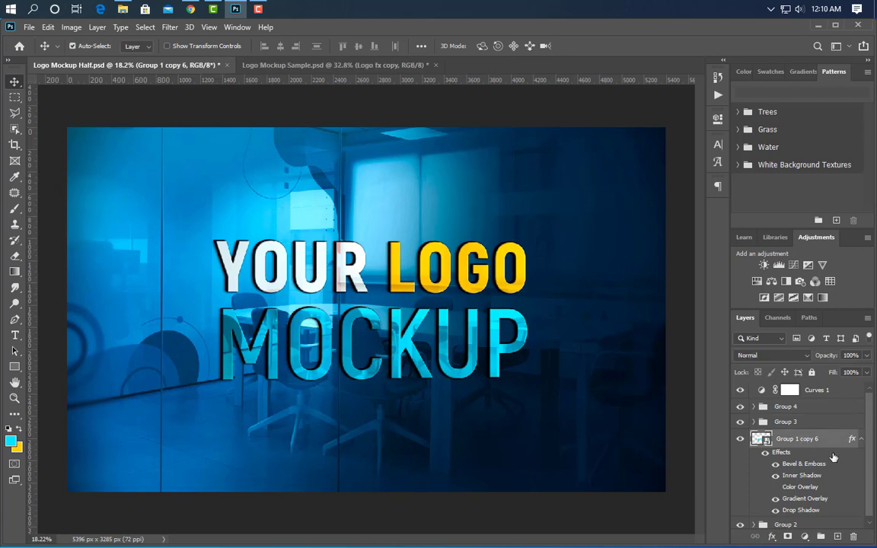
pyautogui.rightClick(833, 456)
pyautogui.click(719, 360)
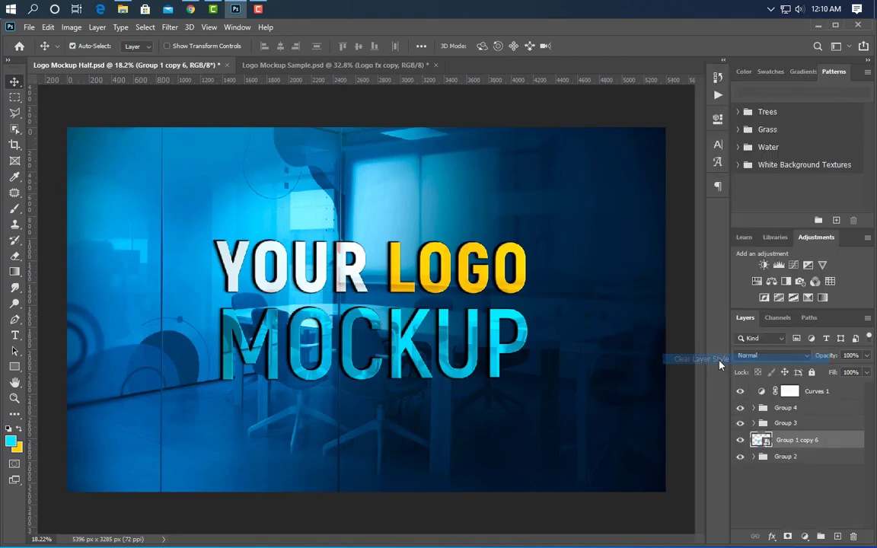
pyautogui.click(739, 423)
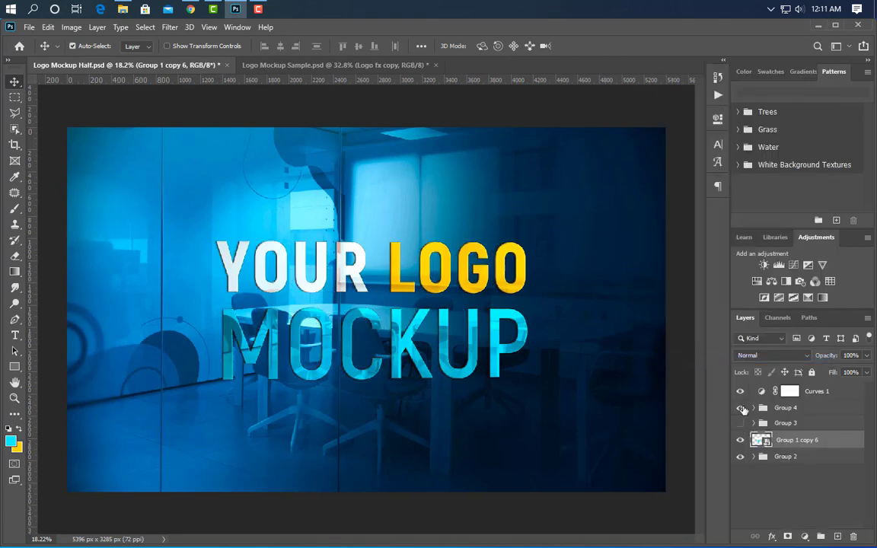
pyautogui.click(739, 391)
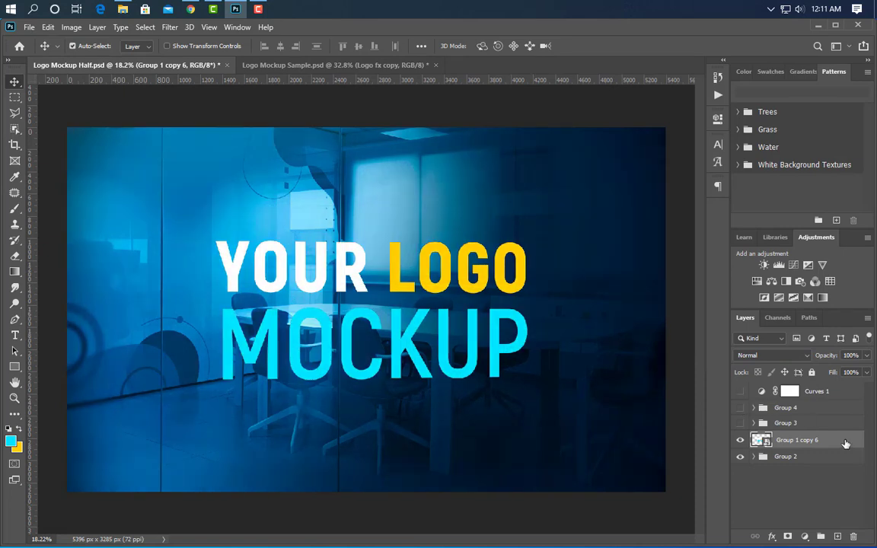
# Apply a warming Photo Filter at 1% density to Group 1 copy 6.
pyautogui.click(71, 27)
pyautogui.moveTo(90, 59)
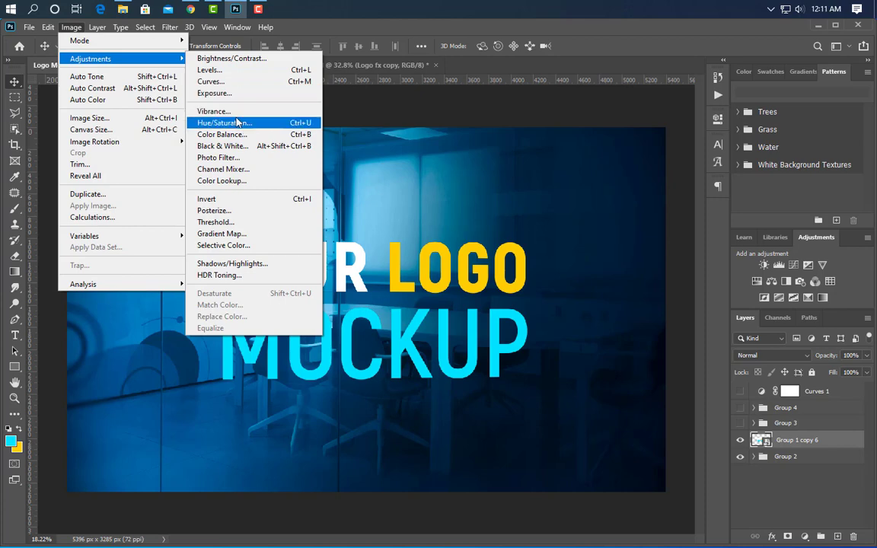
pyautogui.click(219, 157)
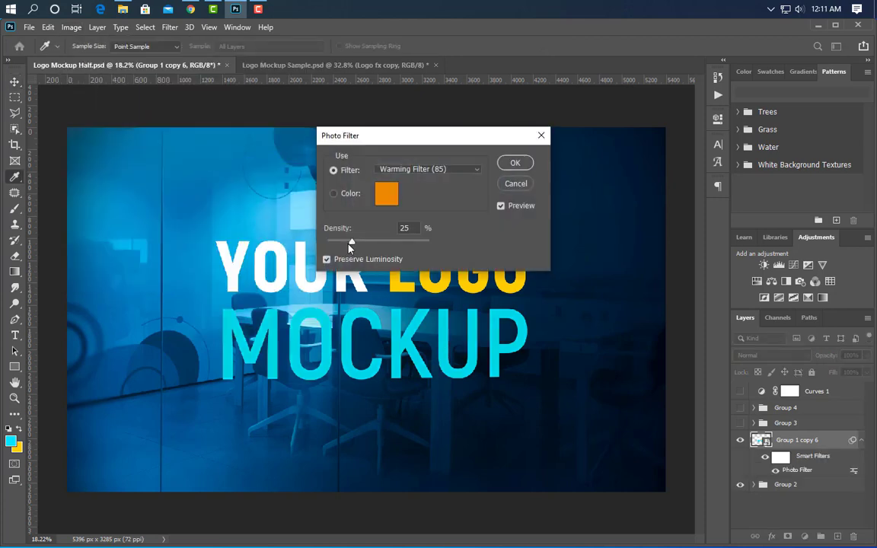
pyautogui.moveTo(353, 242); pyautogui.dragTo(326, 242)
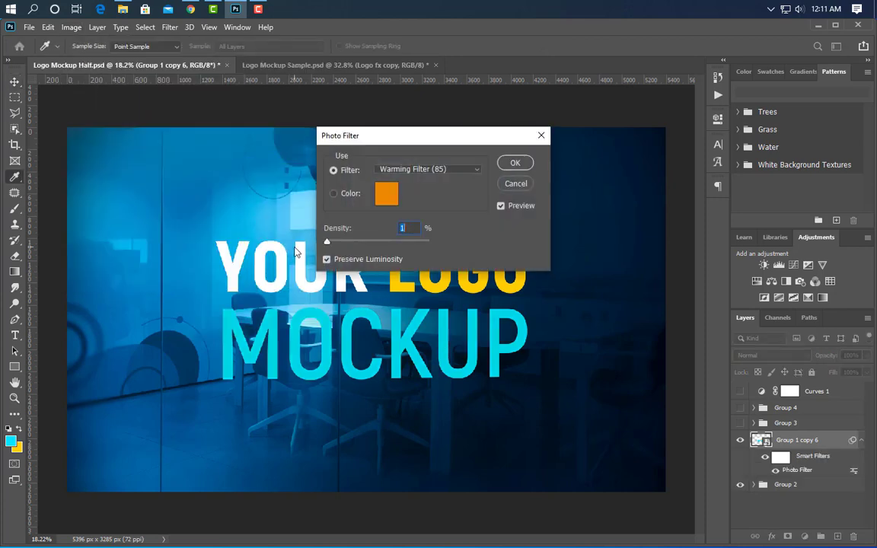
pyautogui.click(512, 163)
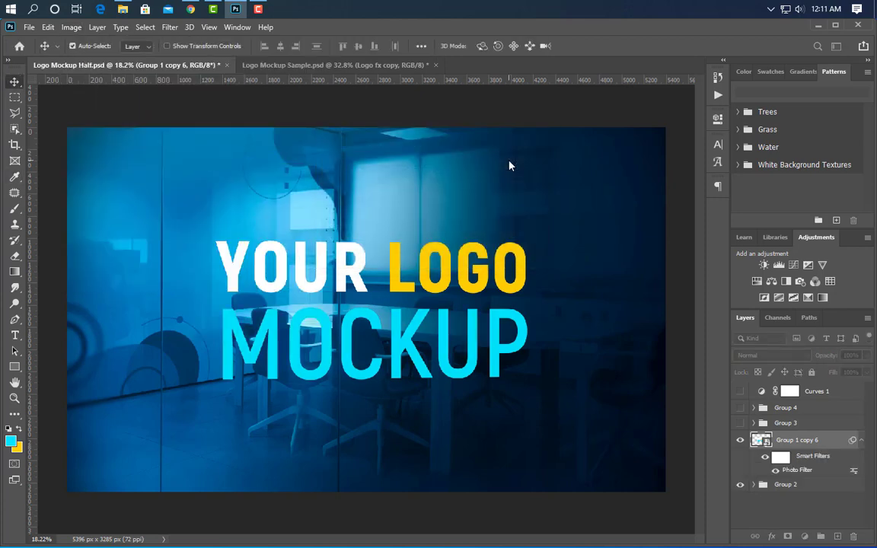
# Add a black Color Overlay layer style to Group 1 copy 6.
pyautogui.doubleClick(837, 442)
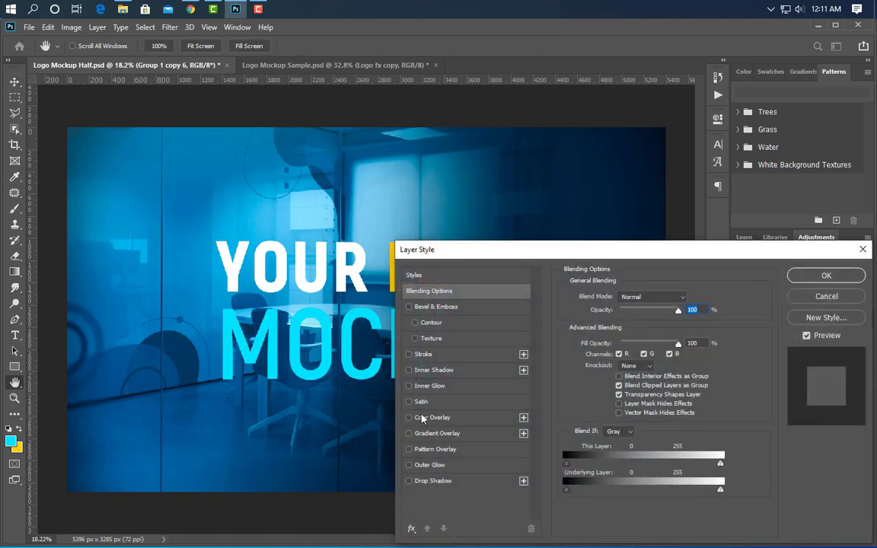
pyautogui.click(477, 418)
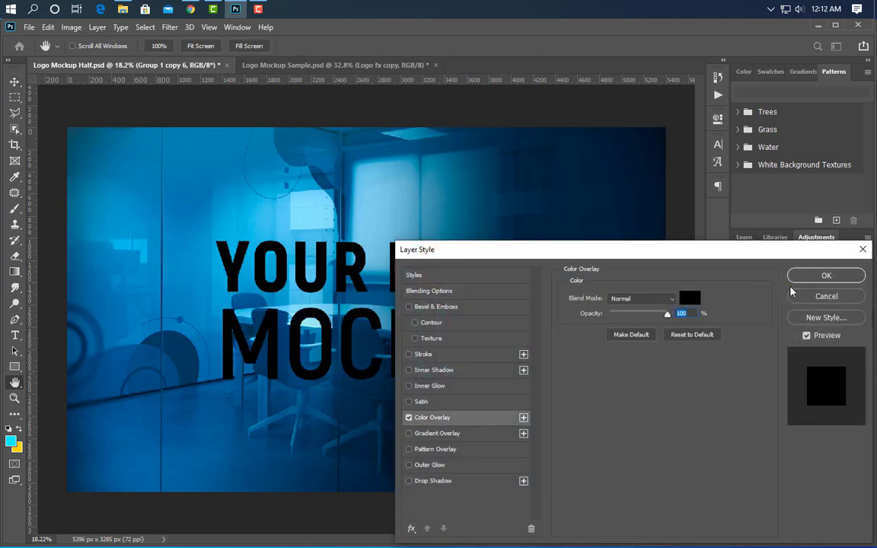
pyautogui.click(825, 277)
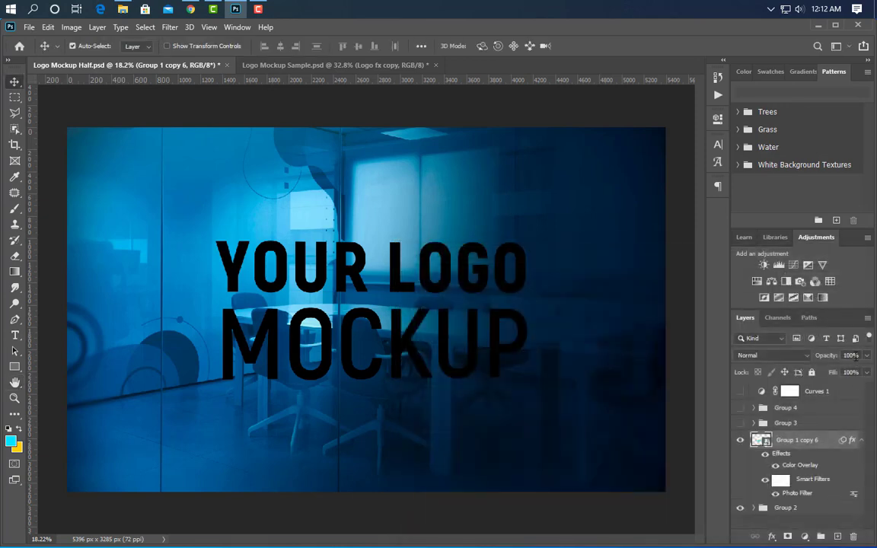
pyautogui.click(843, 356)
# Set Group 1 copy 6 to 30% opacity and add a 60 px Motion Blur at -45°.
pyautogui.write('30')
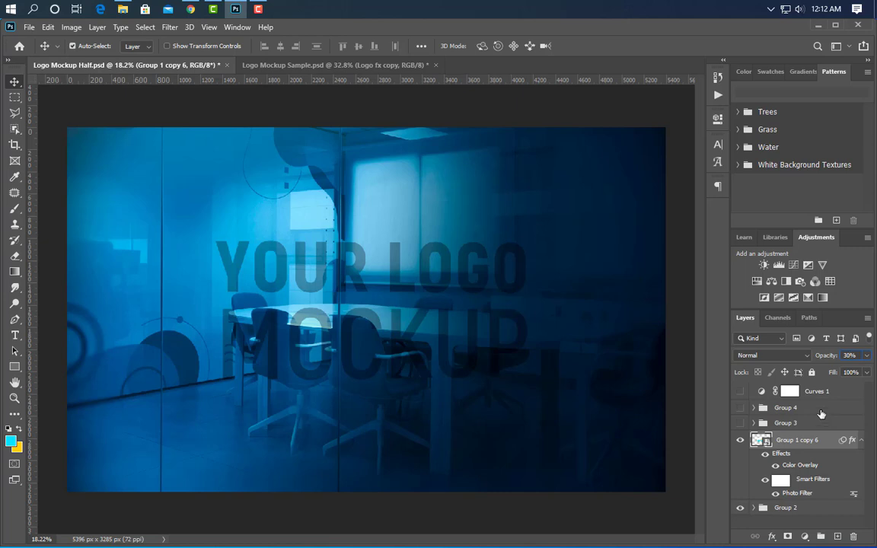
pyautogui.press('Return')
pyautogui.click(166, 28)
pyautogui.moveTo(177, 165)
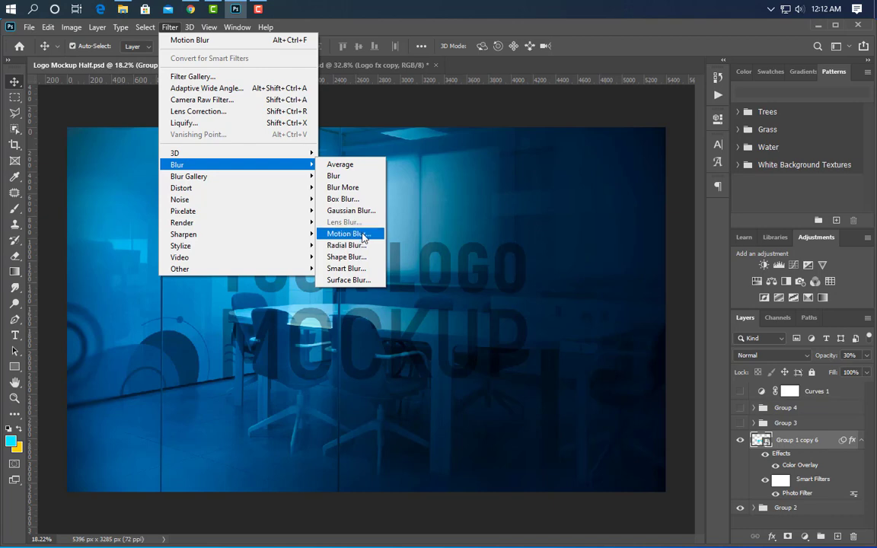
pyautogui.click(356, 234)
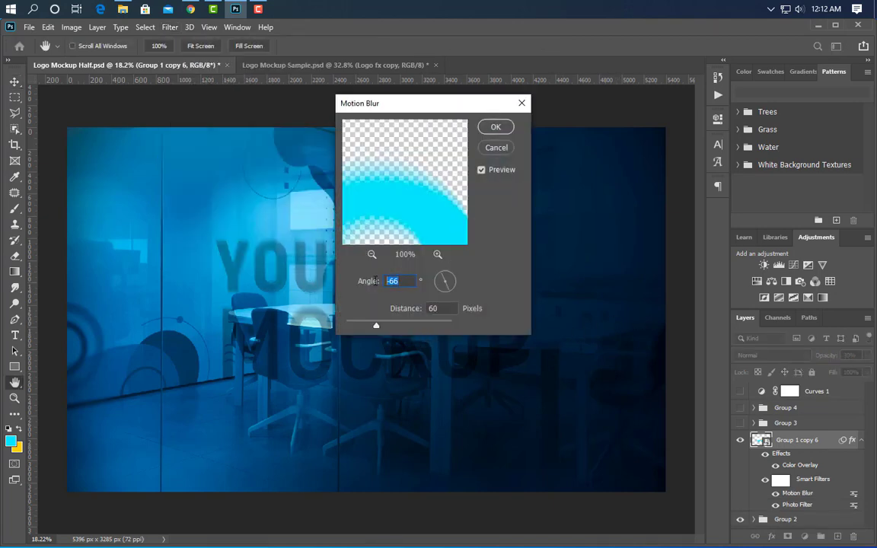
pyautogui.write('60')
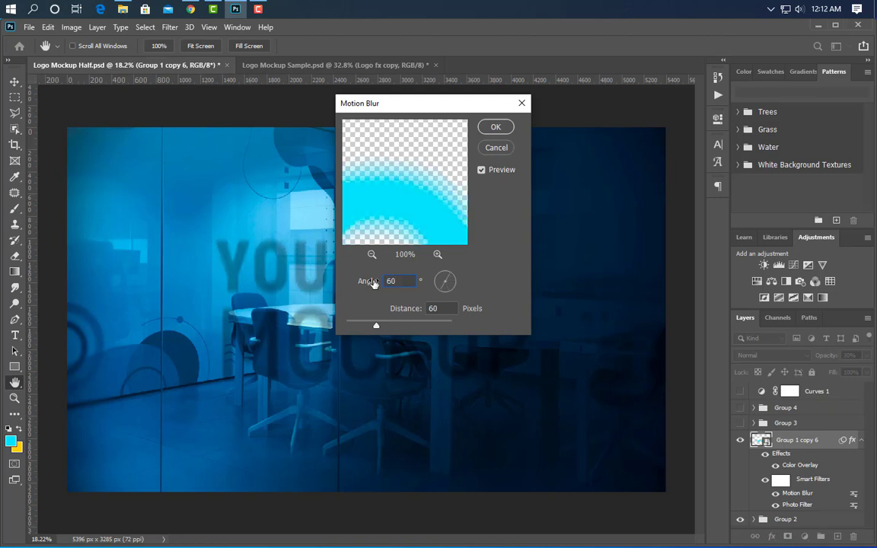
pyautogui.click(449, 296)
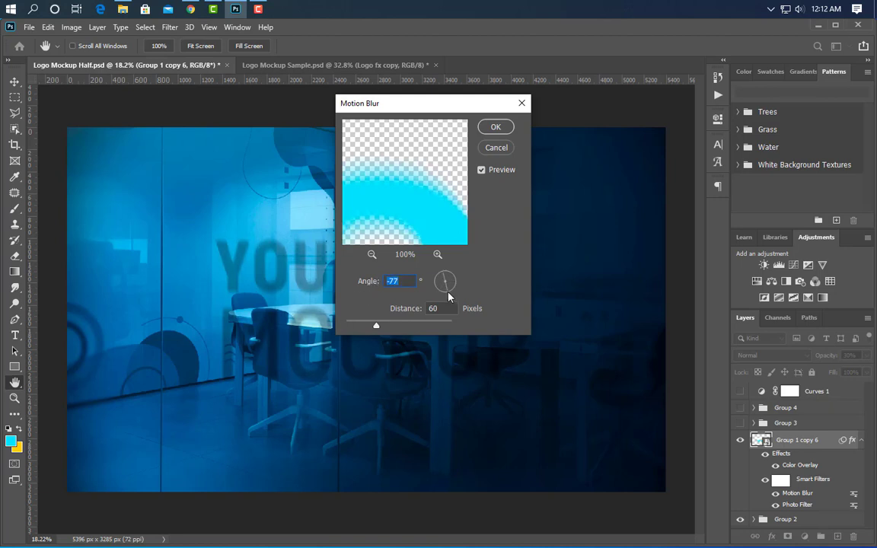
pyautogui.click(453, 292)
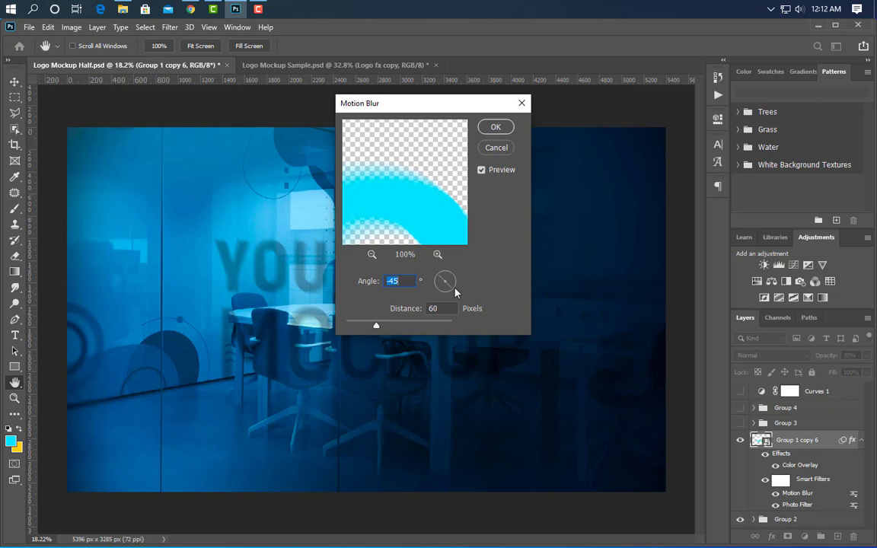
pyautogui.click(496, 126)
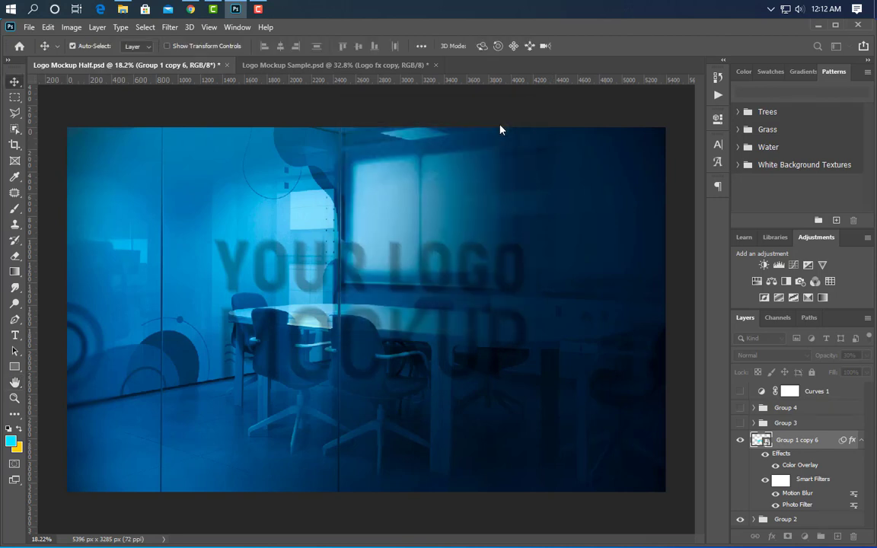
# Raise the shadow copy's Gaussian Blur radius to 29.1 px.
pyautogui.click(169, 28)
pyautogui.moveTo(176, 164)
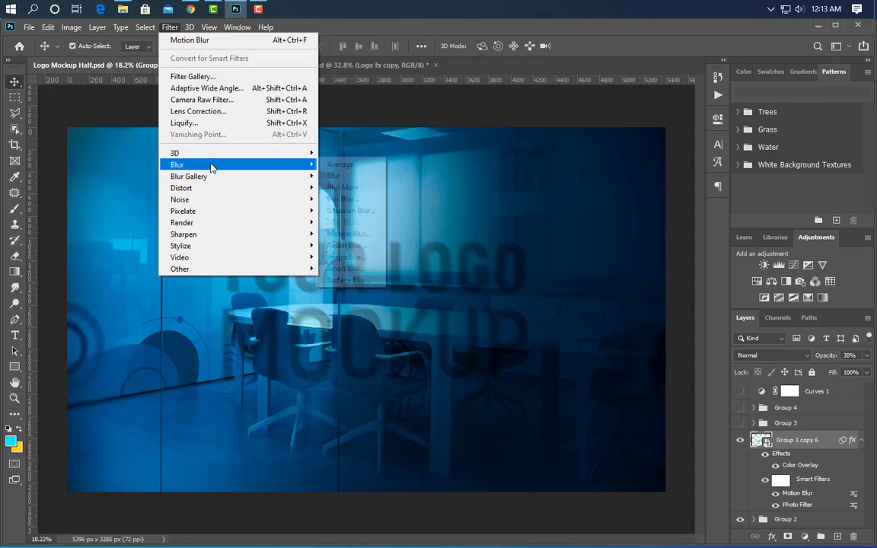
pyautogui.click(351, 211)
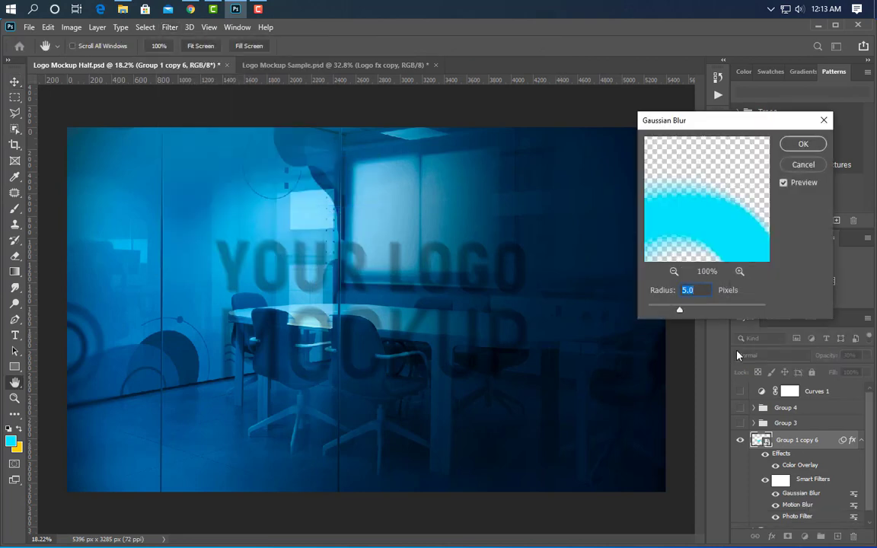
pyautogui.moveTo(698, 317); pyautogui.dragTo(710, 318)
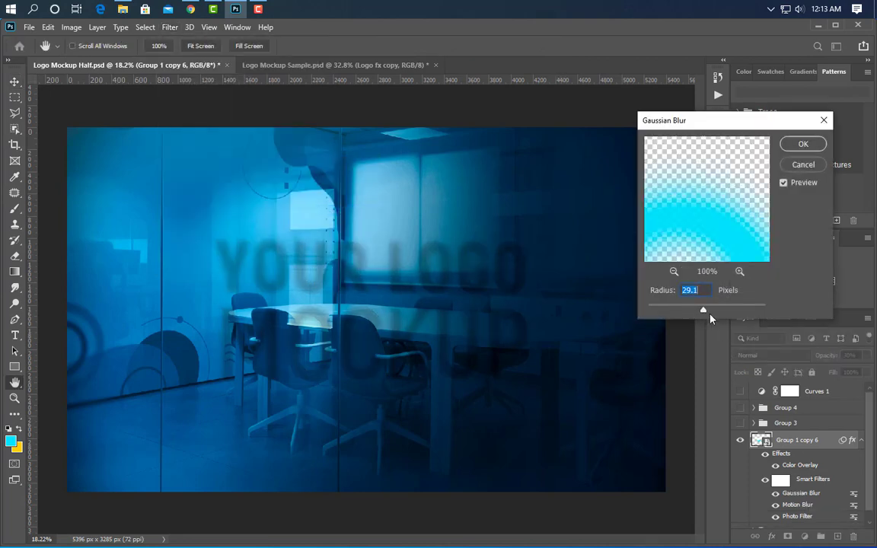
pyautogui.click(803, 144)
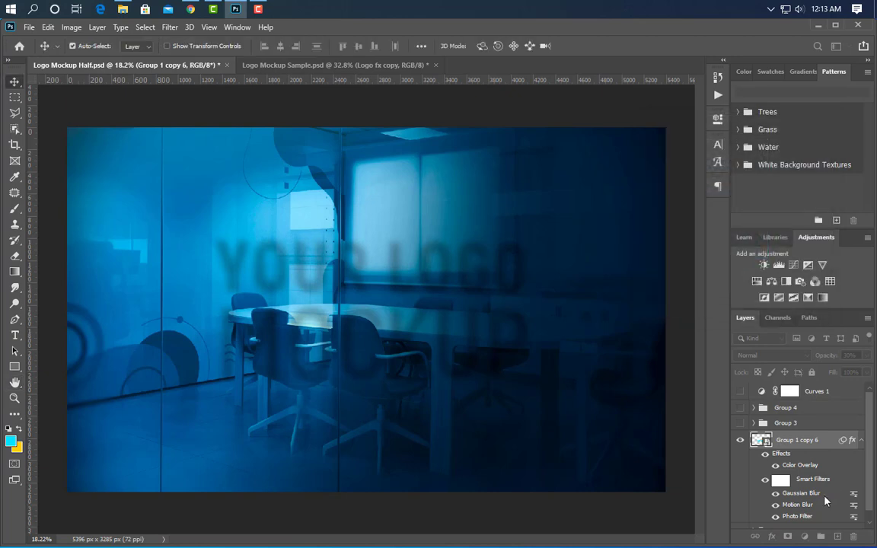
# Show Group 3, Group 4 and Curves 1 again, and duplicate Group 1 copy 6 as copy 7.
pyautogui.moveTo(740, 423); pyautogui.dragTo(740, 409)
pyautogui.click(739, 391)
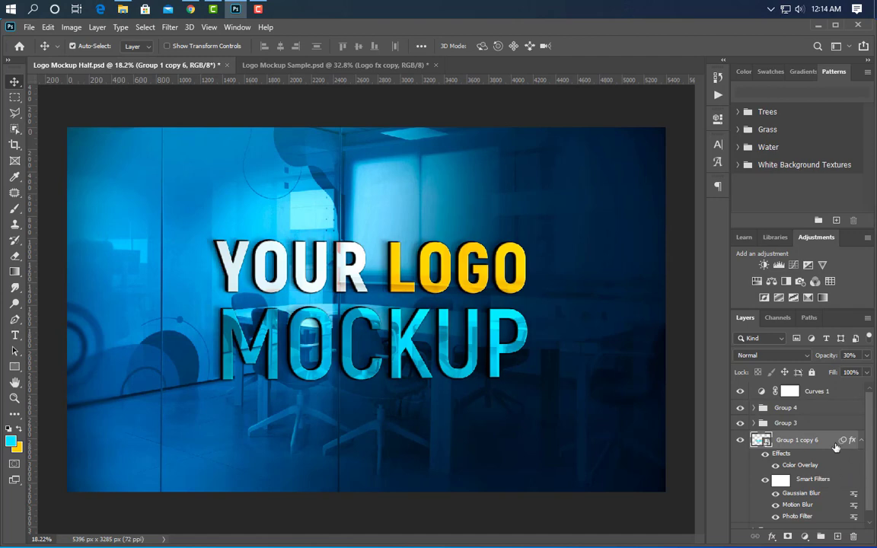
pyautogui.moveTo(835, 446); pyautogui.dragTo(825, 467)
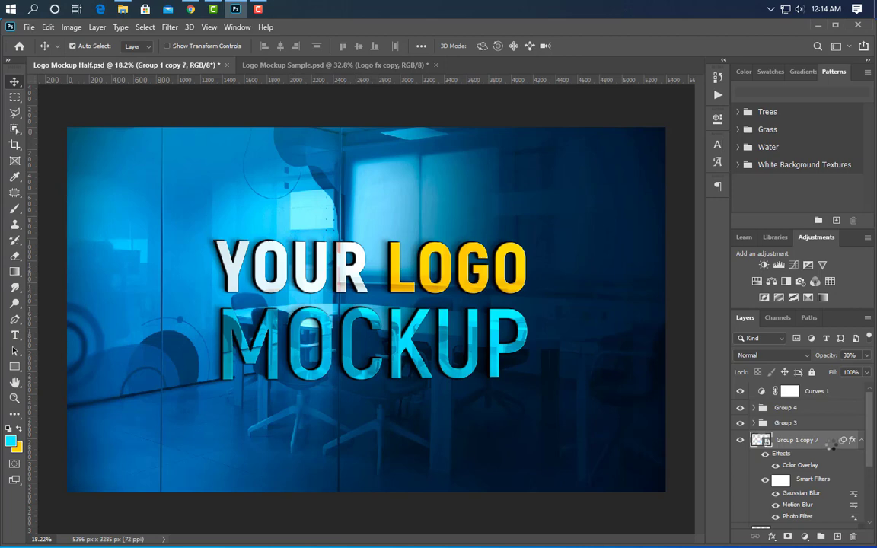
# Move Group 1 copy 7 below copy 6 and set its Gaussian Blur to 1 px.
pyautogui.moveTo(832, 446)
pyautogui.mouseDown()
pyautogui.moveTo(816, 528)
pyautogui.moveTo(819, 515)
pyautogui.mouseUp()
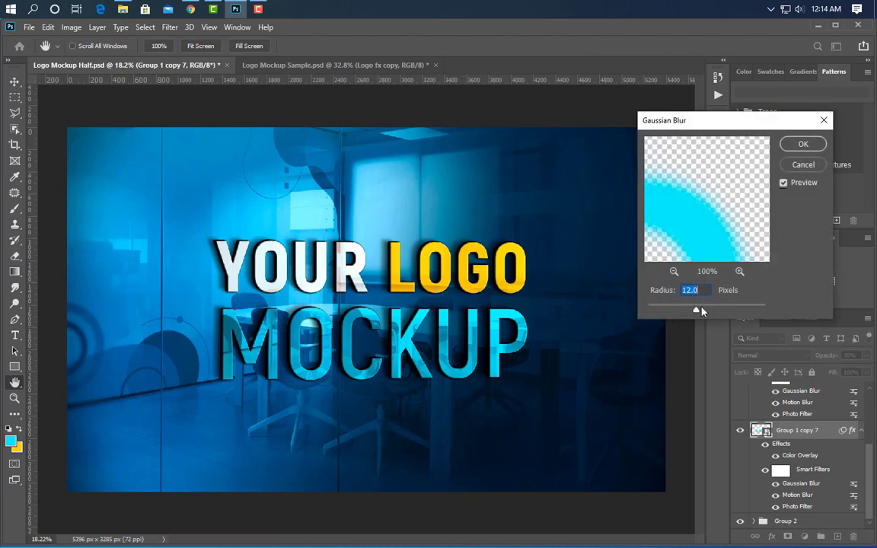
pyautogui.write('15')
pyautogui.click(803, 144)
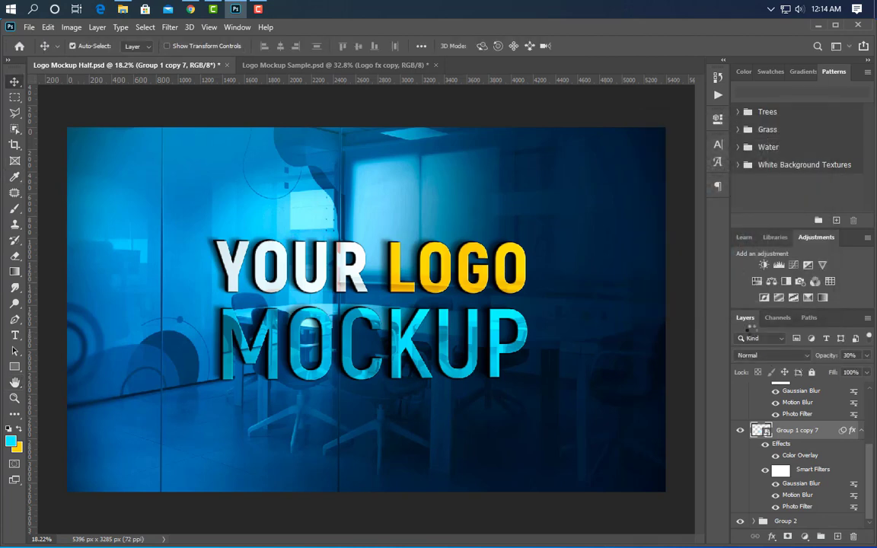
# Set copy 7's Motion Blur to 90 px at a steeper angle and its opacity to about 18%.
pyautogui.doubleClick(798, 496)
pyautogui.click(462, 235)
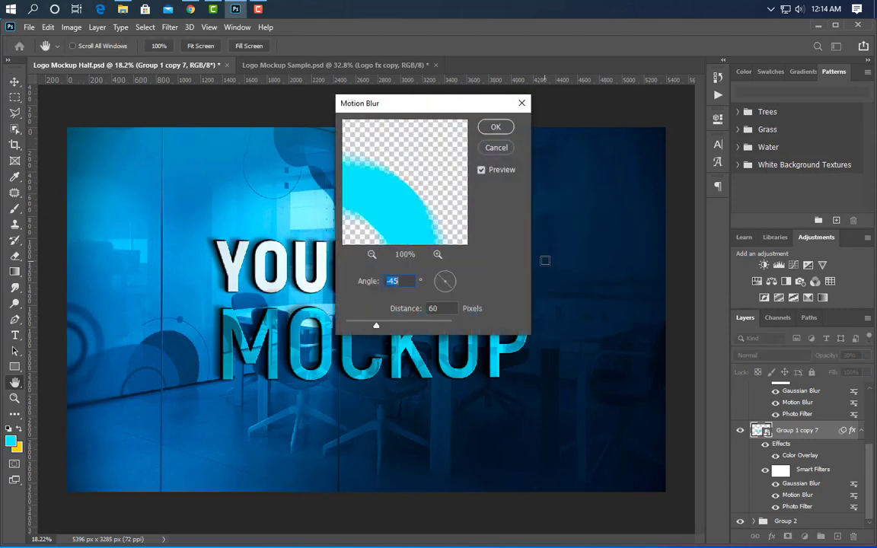
pyautogui.press('Tab')
pyautogui.write('90')
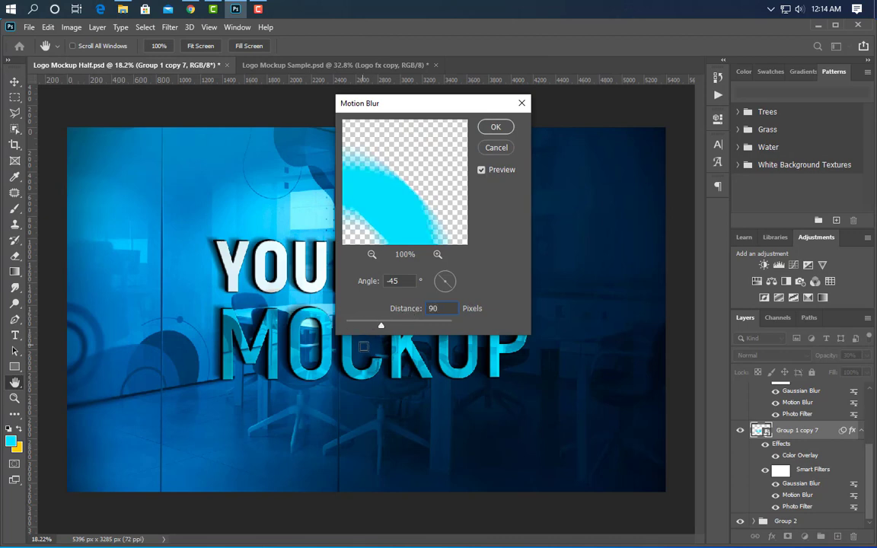
pyautogui.moveTo(445, 292); pyautogui.dragTo(453, 293)
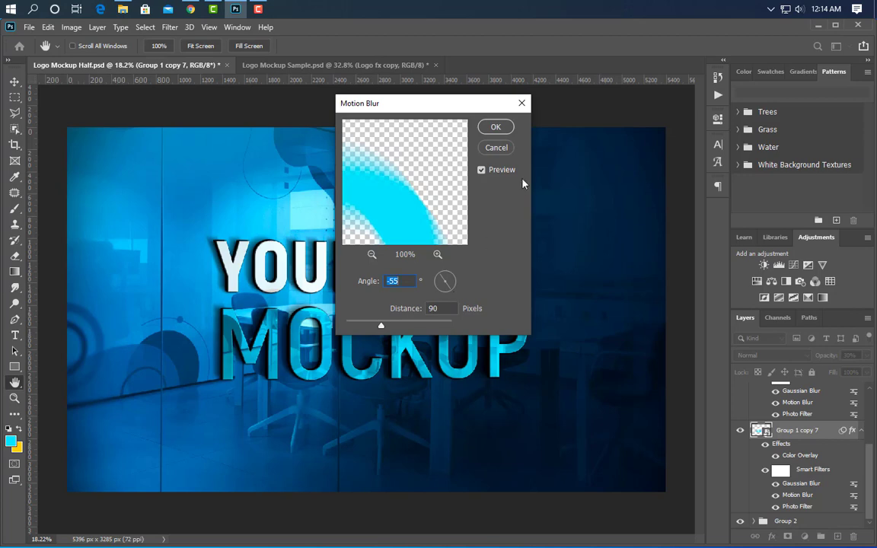
pyautogui.click(495, 128)
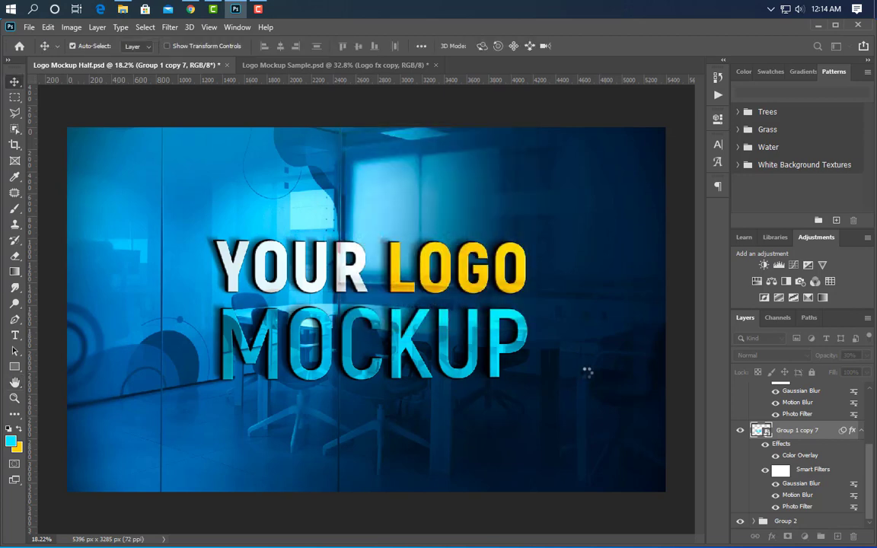
pyautogui.click(866, 356)
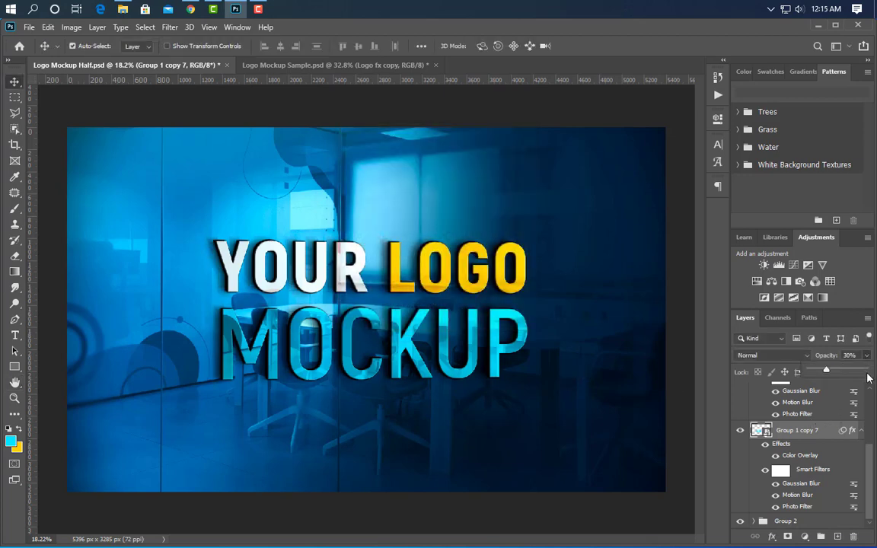
pyautogui.moveTo(828, 372); pyautogui.dragTo(821, 372)
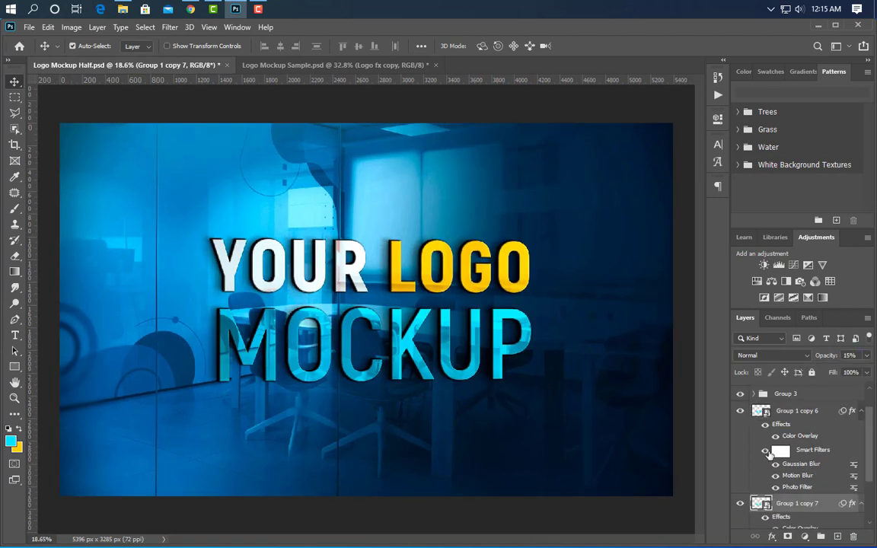
# Group shadow copies 6 and 7 into Group 5, and duplicate Group 1 copy 4 to the top of the layer stack.
pyautogui.keyDown('shift'); pyautogui.click(787, 419); pyautogui.keyUp('shift')
pyautogui.hotkey('ctrl', 'g')
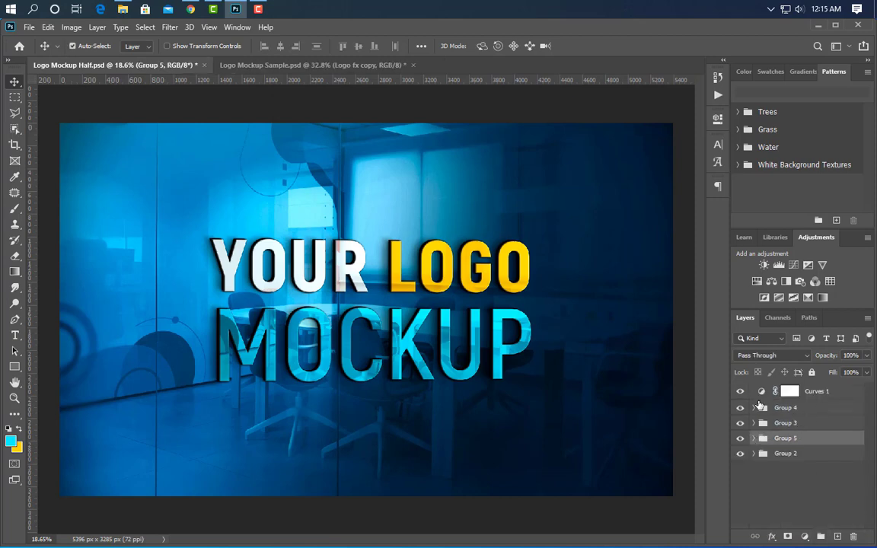
pyautogui.click(754, 407)
pyautogui.click(828, 456)
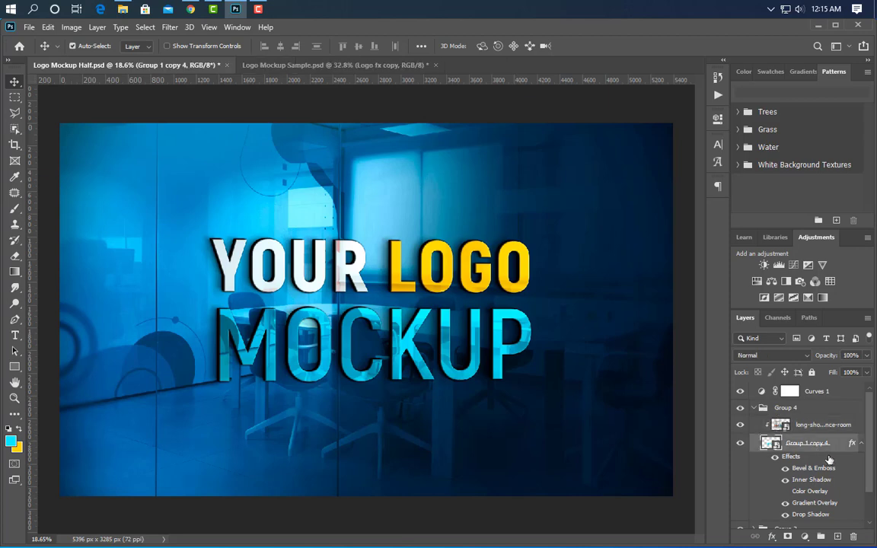
pyautogui.hotkey('ctrl', 'j')
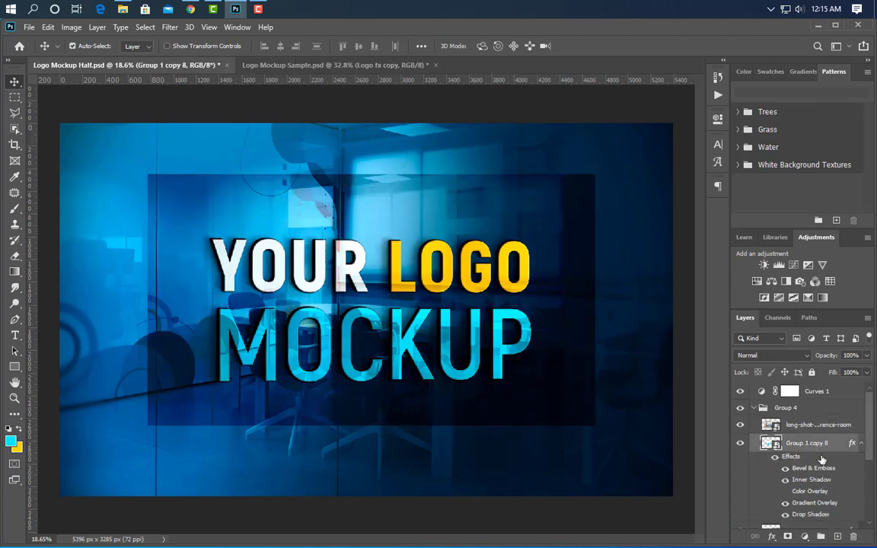
pyautogui.moveTo(825, 448); pyautogui.dragTo(818, 389)
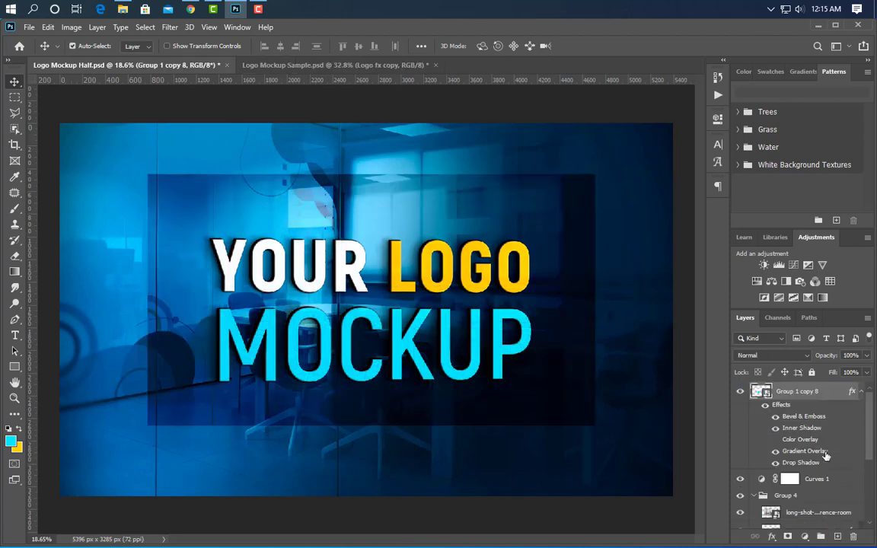
# Clip the conference-room photo layer to the text below it.
pyautogui.click(800, 512)
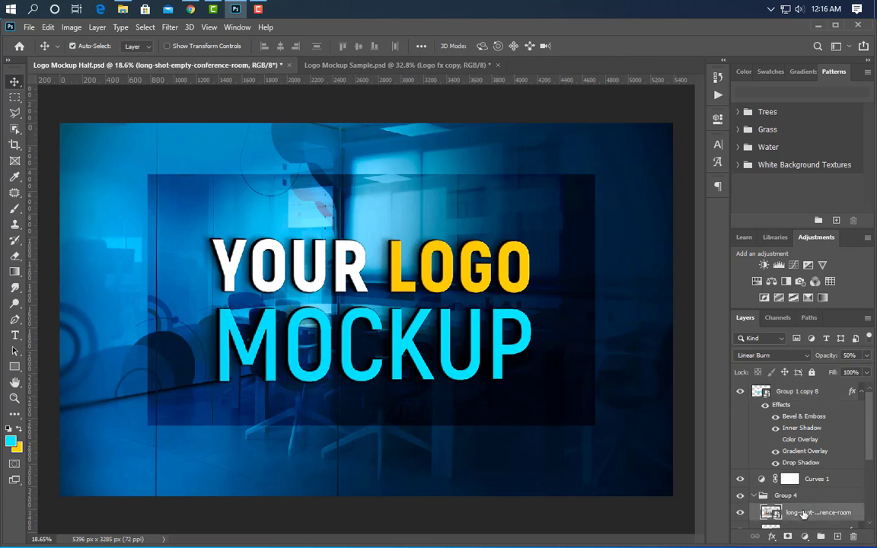
pyautogui.rightClick(801, 512)
pyautogui.click(720, 294)
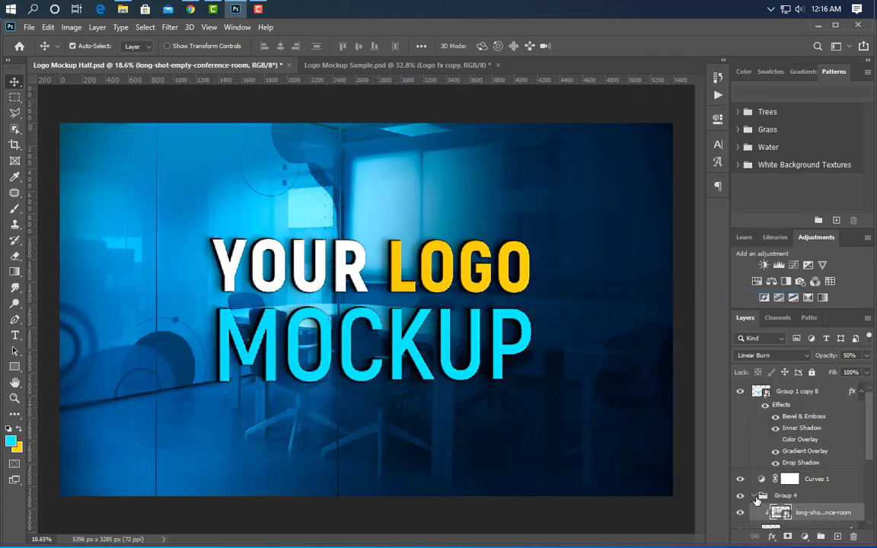
# Drop the fill of Group 1 copy 8 to 0%.
pyautogui.click(861, 391)
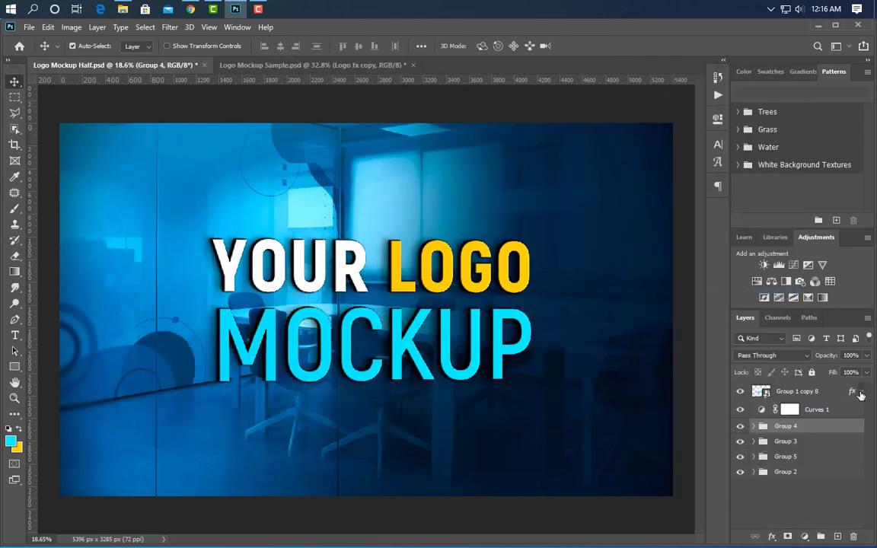
pyautogui.click(855, 397)
pyautogui.click(867, 372)
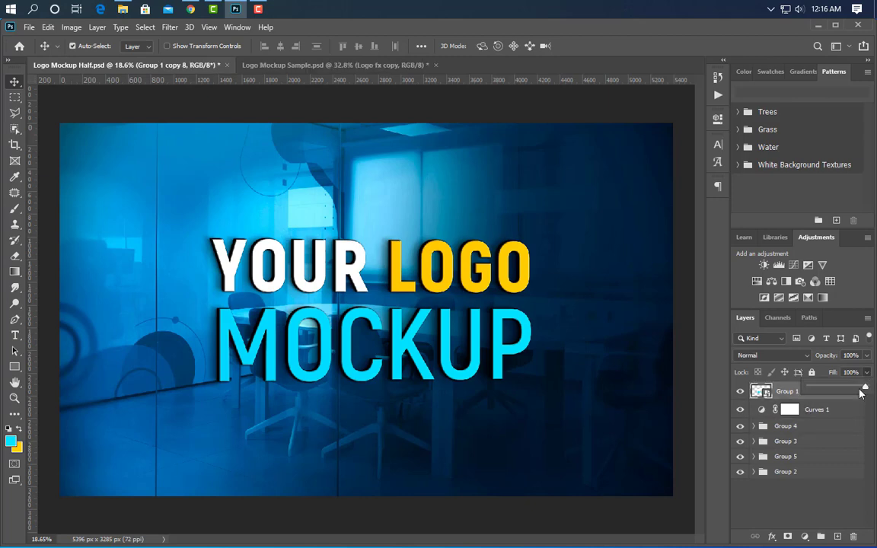
pyautogui.write('0')
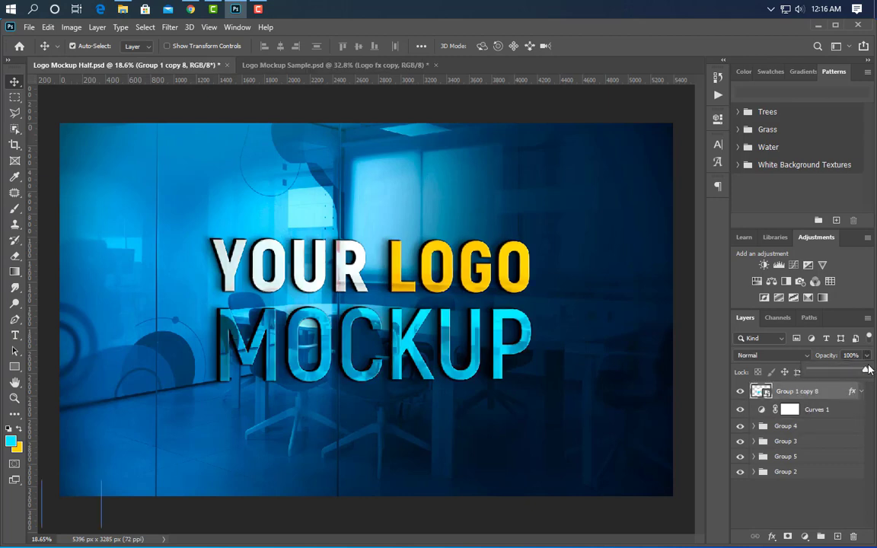
pyautogui.moveTo(867, 372); pyautogui.dragTo(809, 415)
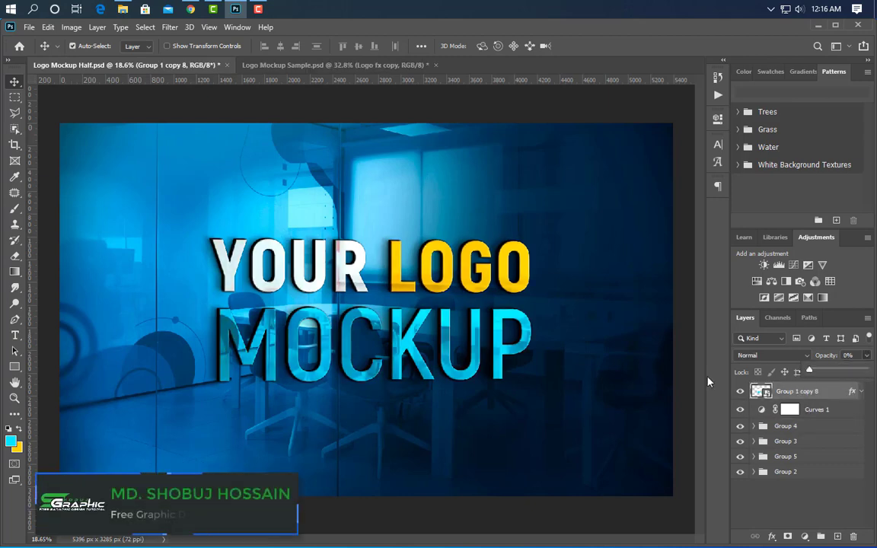
pyautogui.click(809, 414)
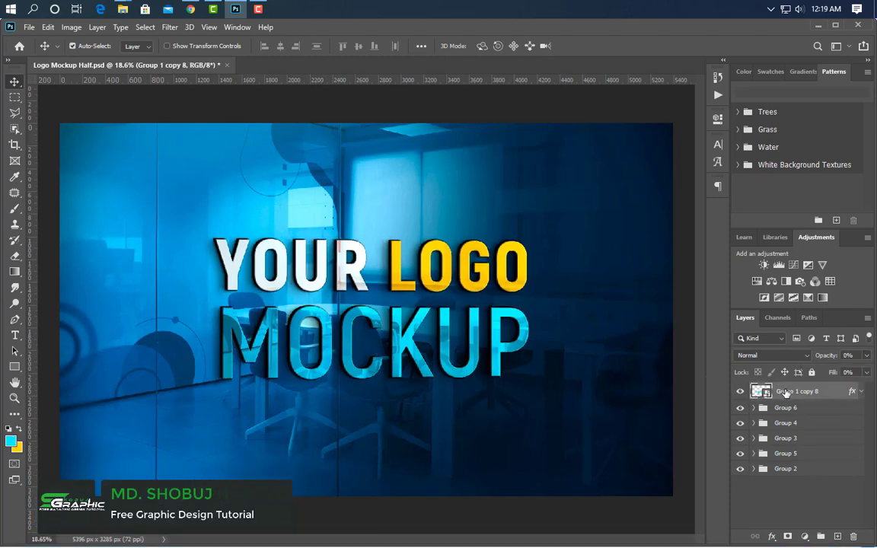
# Place Logo PNG inside the text smart object and scale it to about 72%.
pyautogui.doubleClick(767, 395)
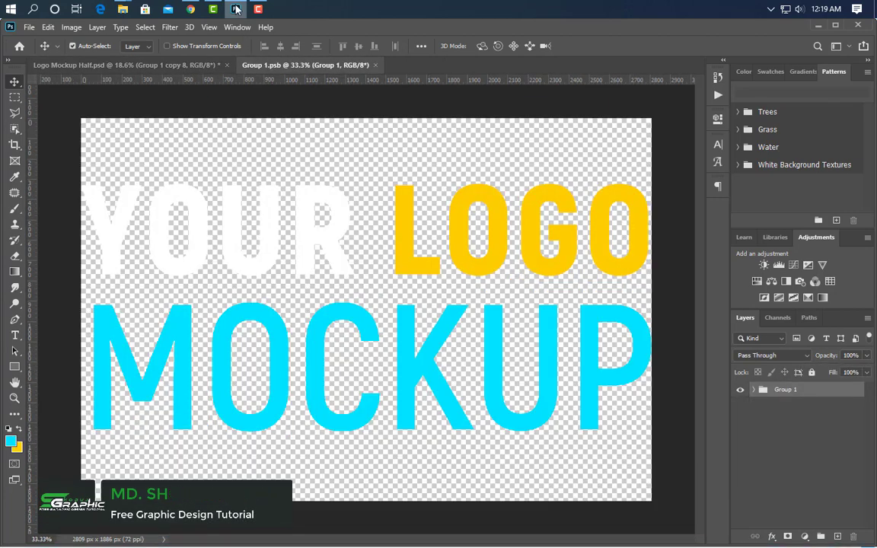
pyautogui.click(236, 9)
pyautogui.moveTo(426, 122)
pyautogui.mouseDown()
pyautogui.moveTo(240, 7)
pyautogui.moveTo(362, 326)
pyautogui.mouseUp()
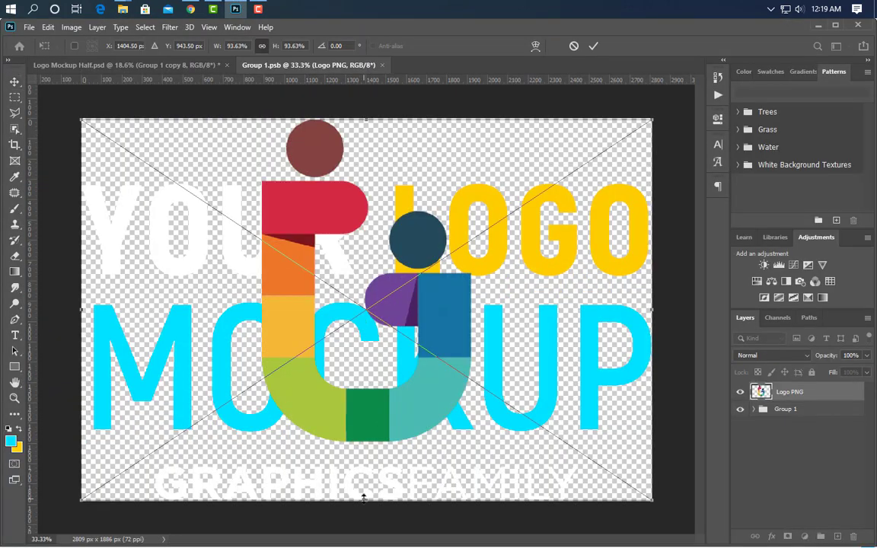
pyautogui.moveTo(364, 498); pyautogui.dragTo(366, 437)
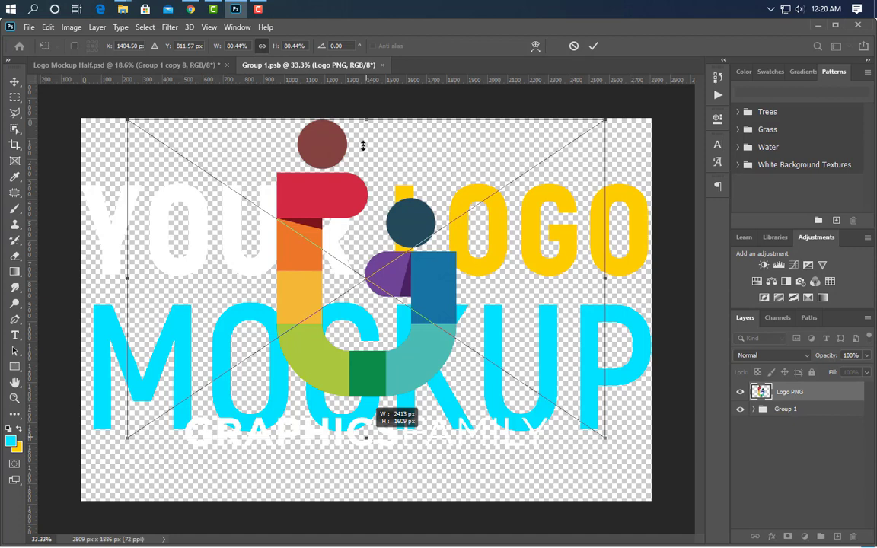
pyautogui.moveTo(363, 146); pyautogui.dragTo(373, 189)
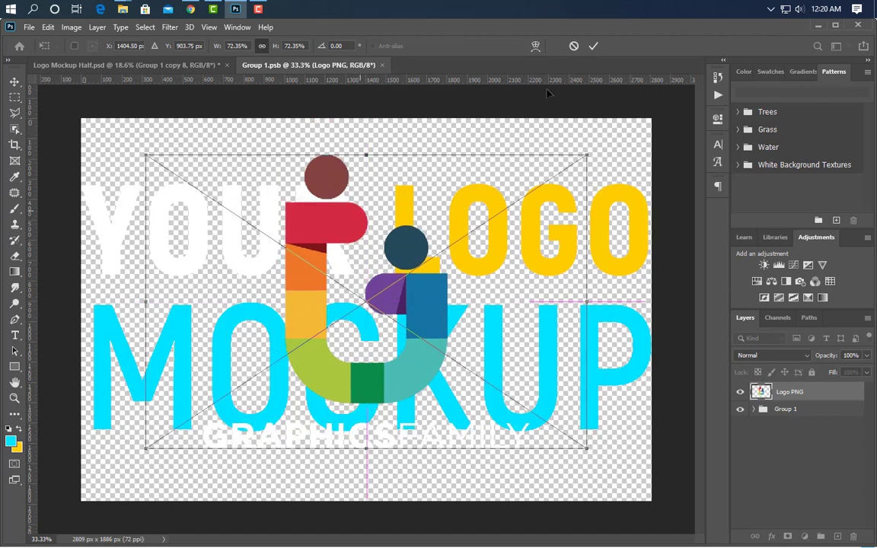
pyautogui.press('Return')
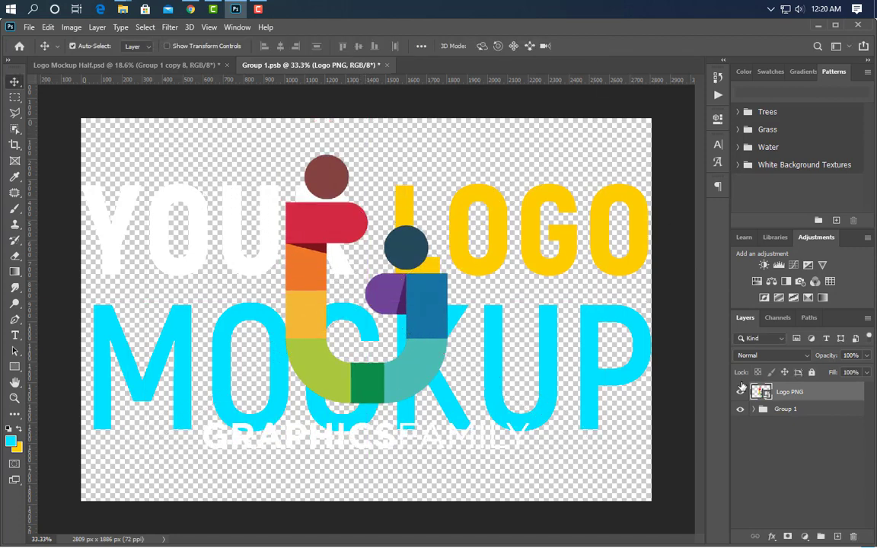
# Hide the original YOUR LOGO MOCKUP text group, then close and save the smart object.
pyautogui.click(740, 409)
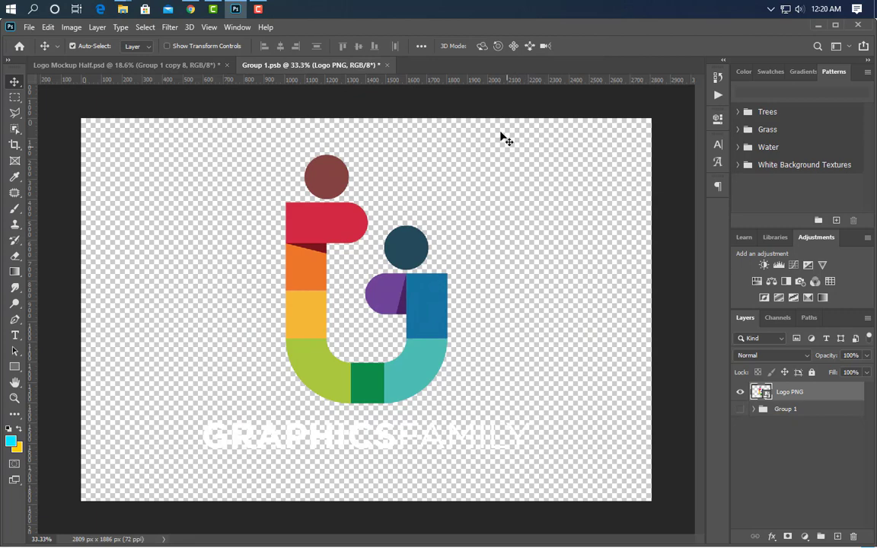
pyautogui.click(387, 65)
pyautogui.press('Return')
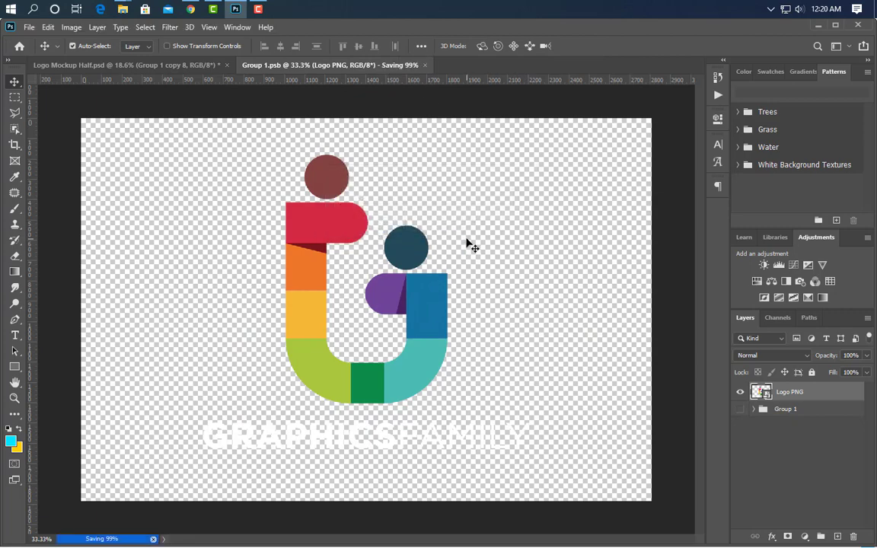